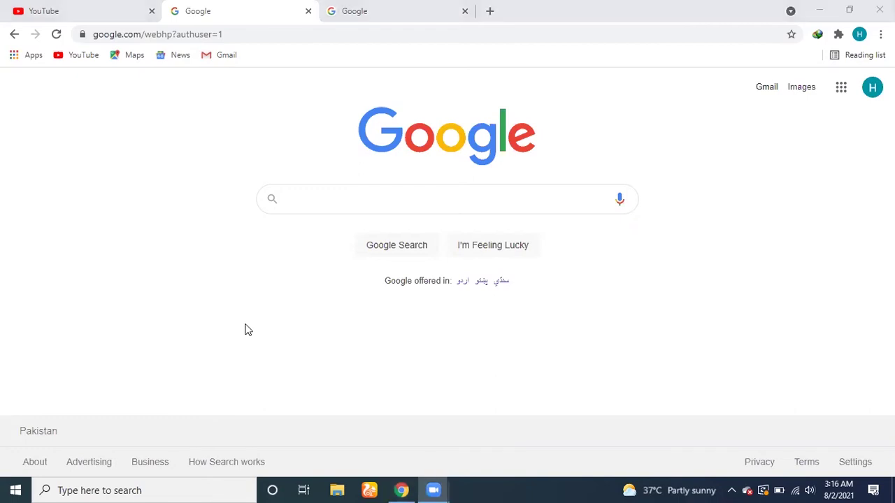
Step: Search 'gmail', check the Gmail result and help article, then open the Google Account sign-up page
click(402, 200)
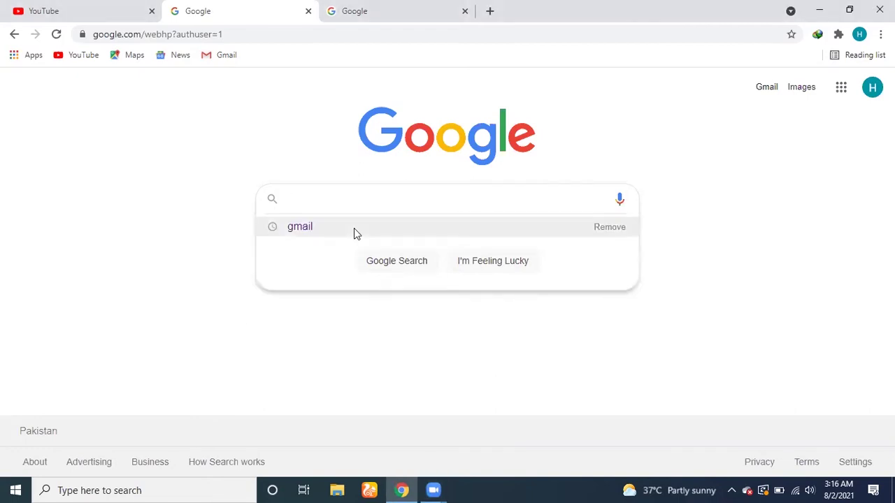
click(354, 228)
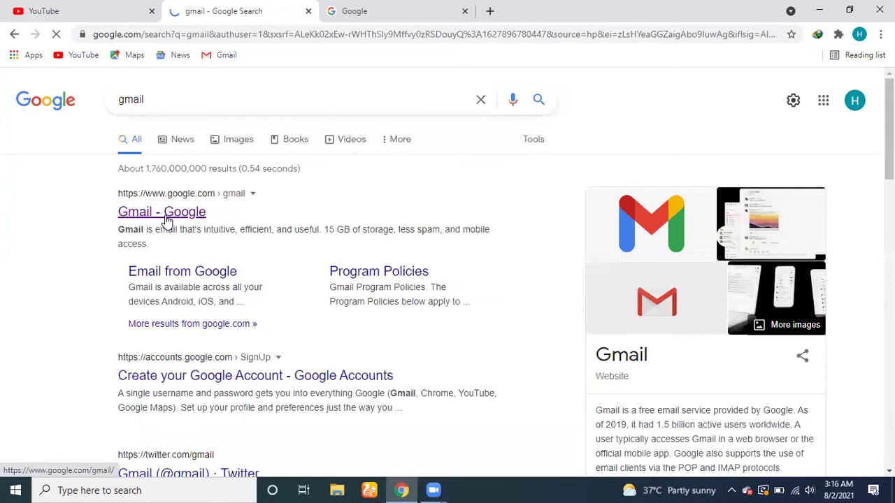
click(166, 219)
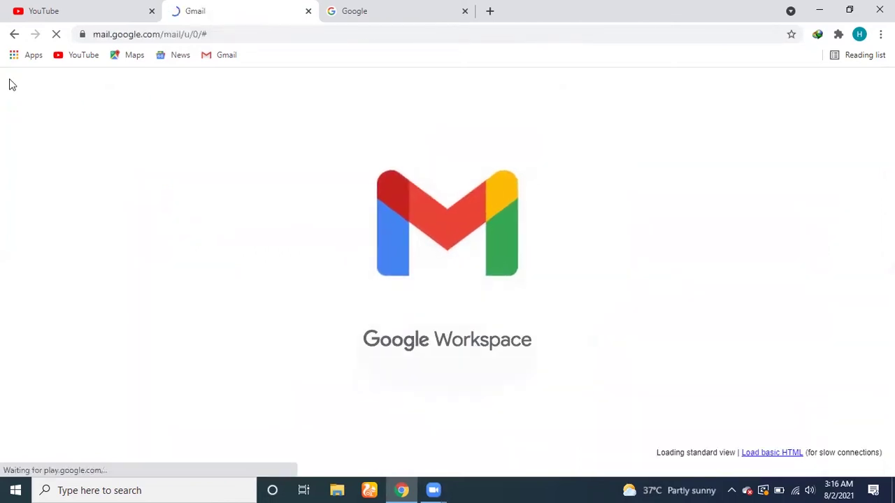
click(14, 34)
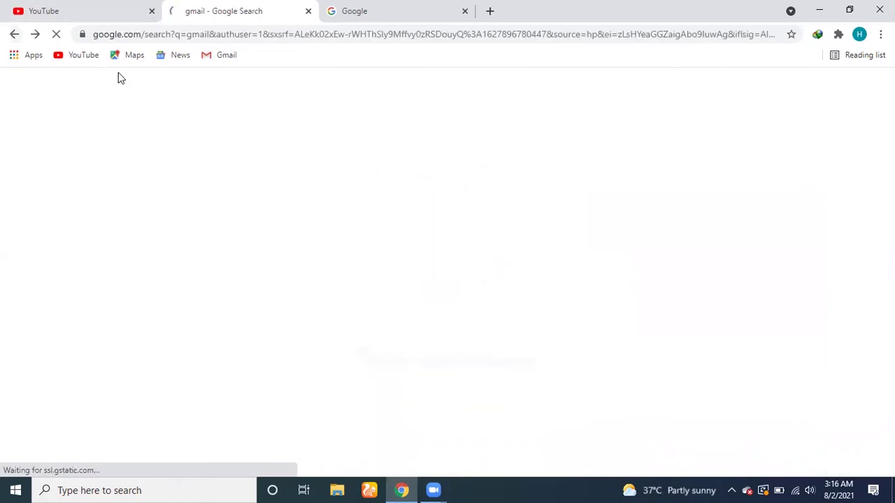
scroll(499, 136, down, 3)
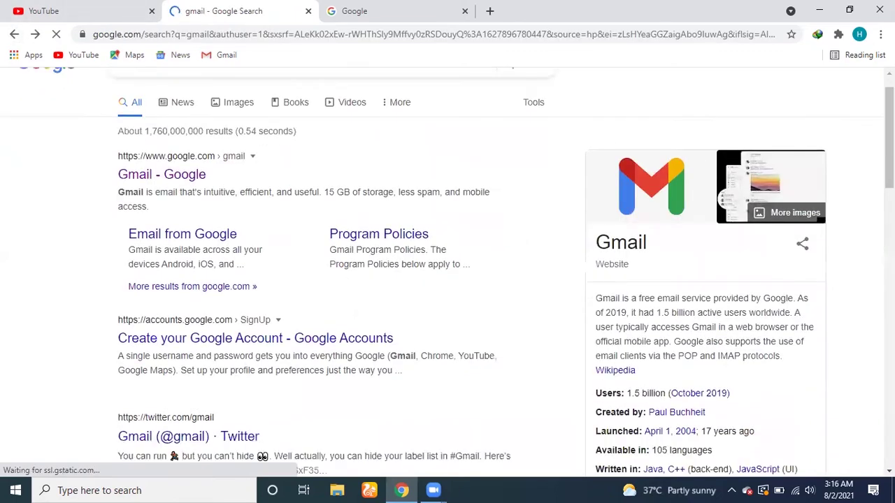
scroll(499, 136, down, 1)
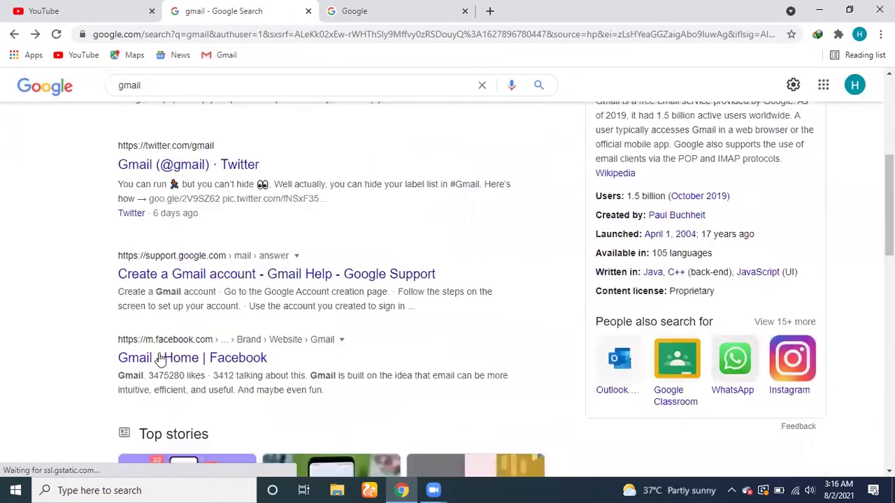
click(343, 273)
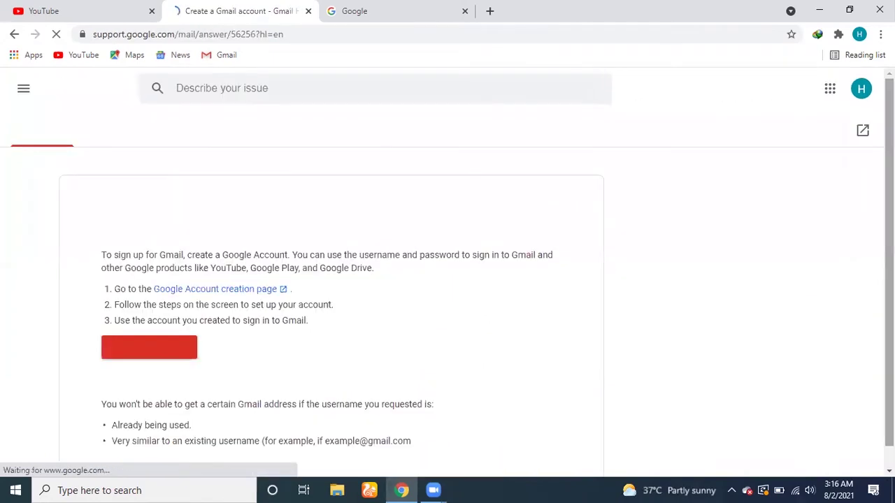
click(14, 34)
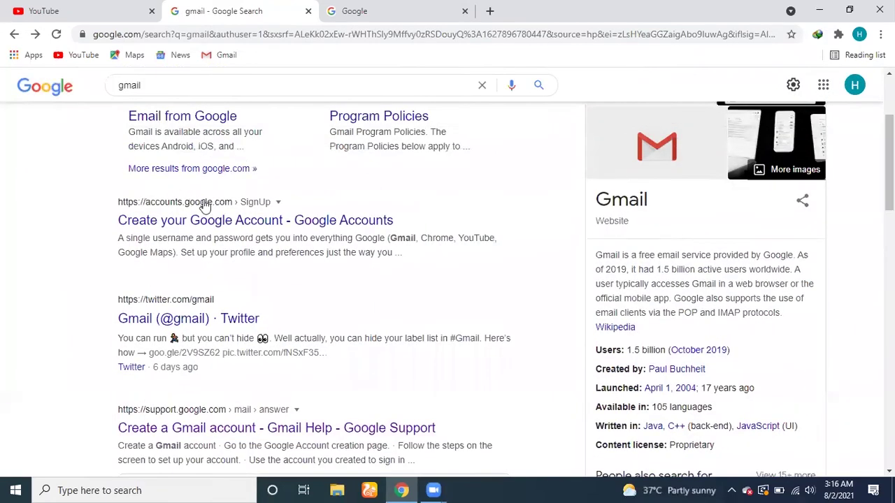
click(227, 220)
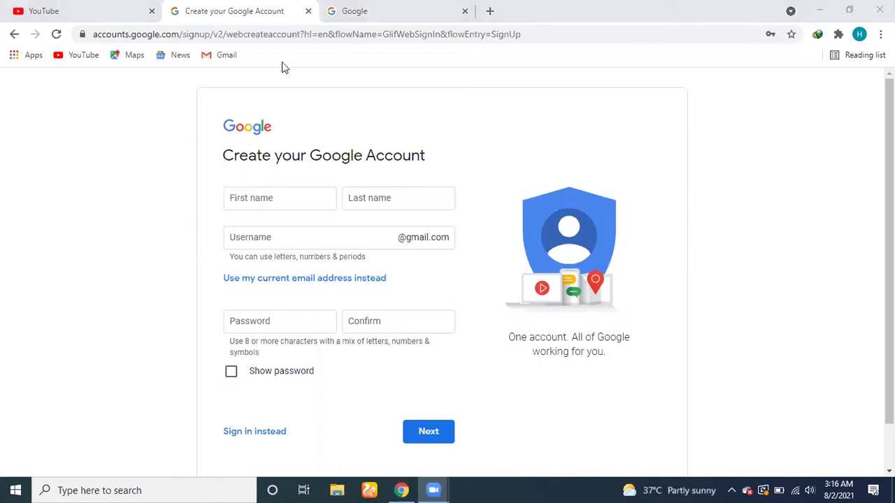
Step: From the YouTube account menu, start creating a new channel
click(46, 11)
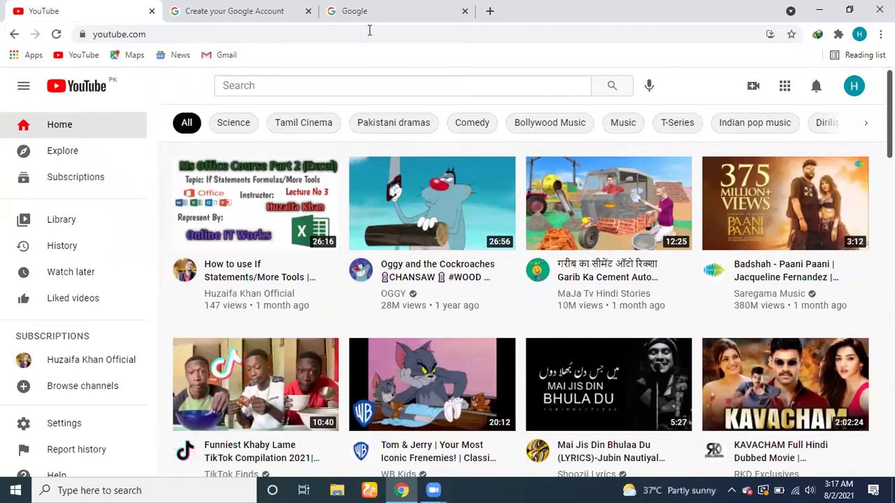
click(854, 88)
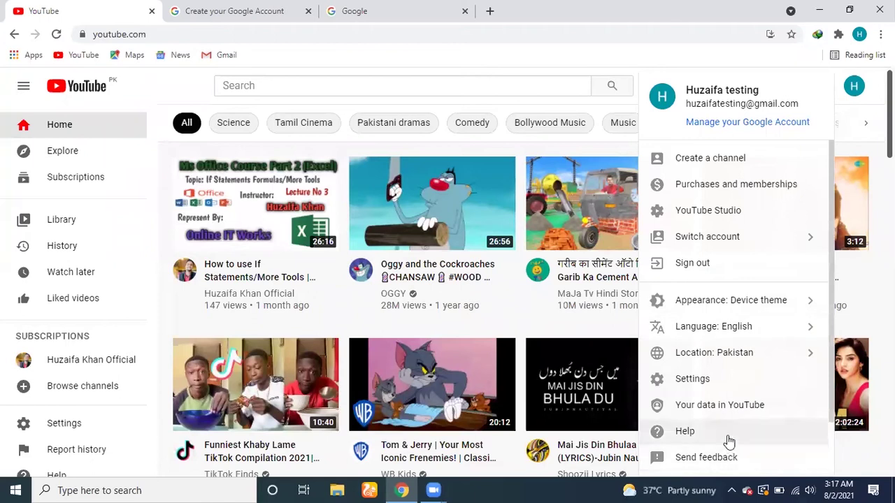
click(712, 168)
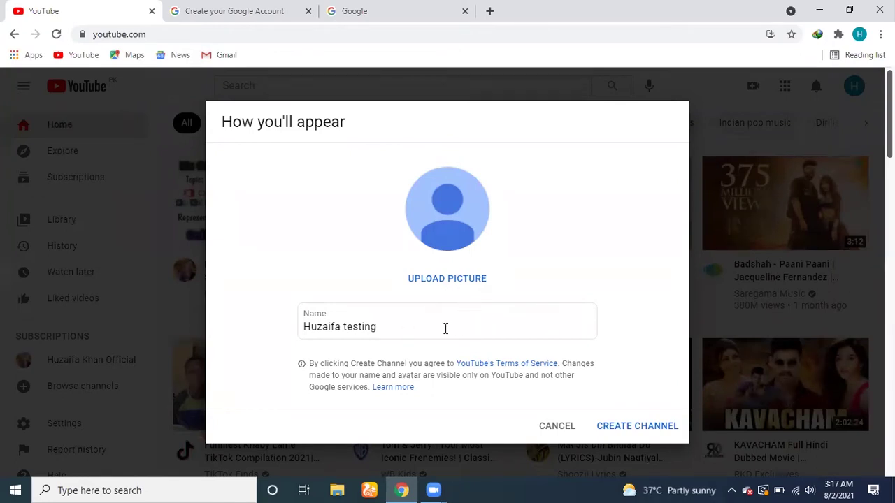
Step: Delete the end of the prefilled channel name and type '123' in its place
click(414, 331)
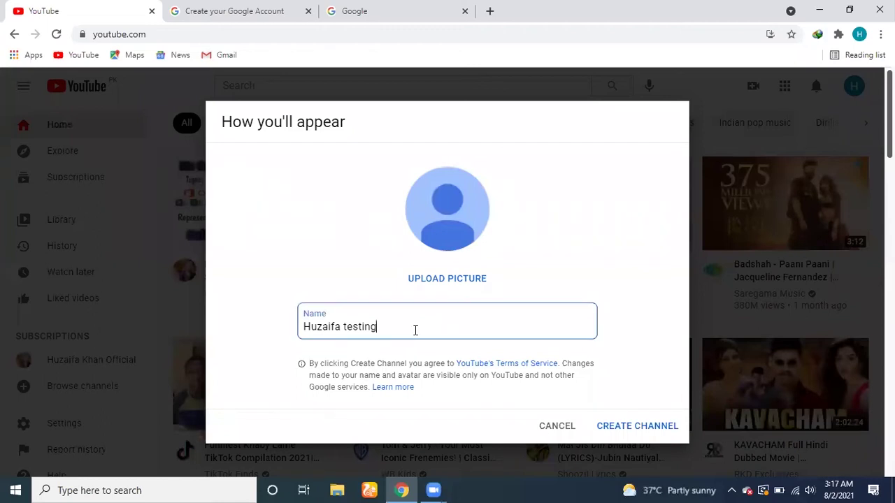
key(BackSpace)
key(BackSpace)
key(BackSpace)
key(BackSpace)
key(BackSpace)
key(BackSpace)
key(BackSpace)
text(123)
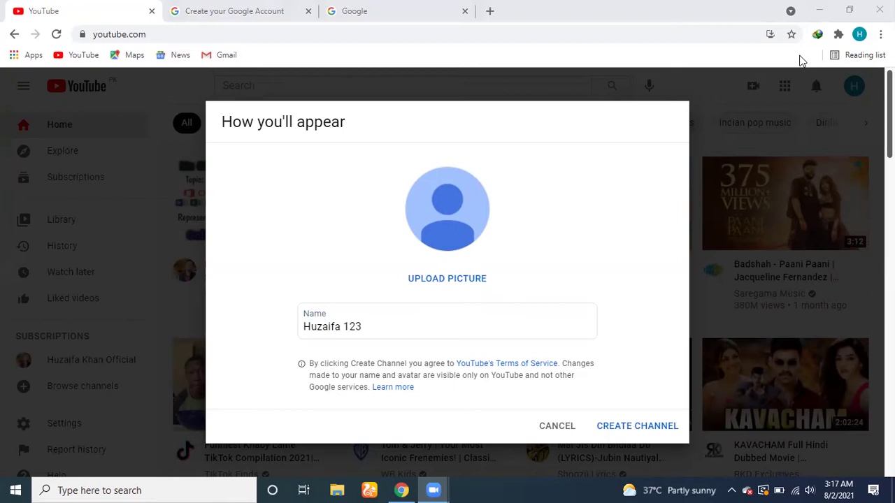
Step: Search Google Images for the channel name and preview the neon name image
key(ctrl+3)
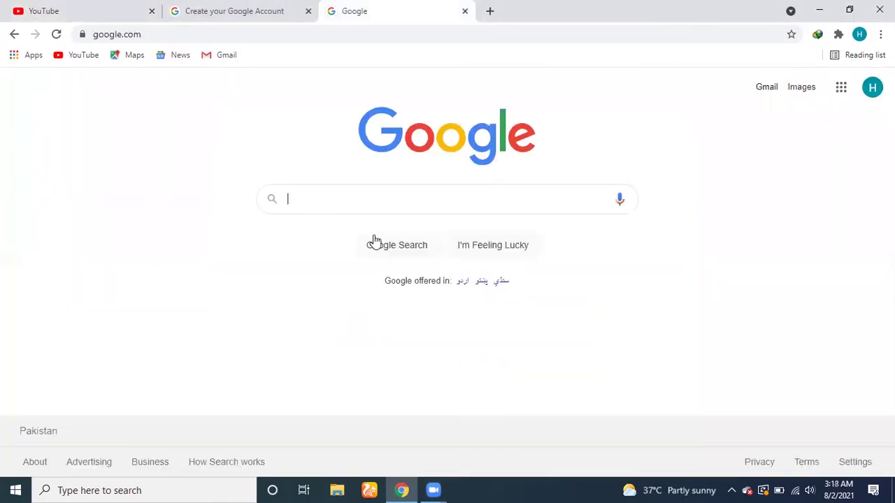
text(H)
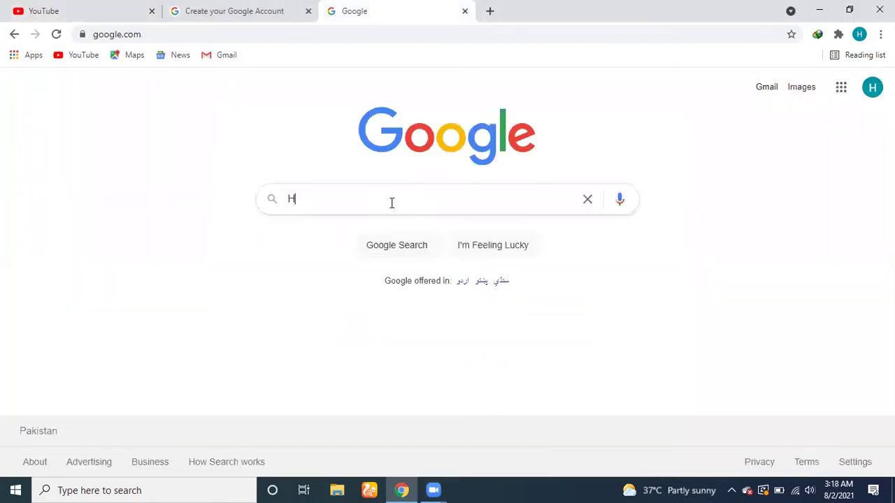
text(uzaifa 123)
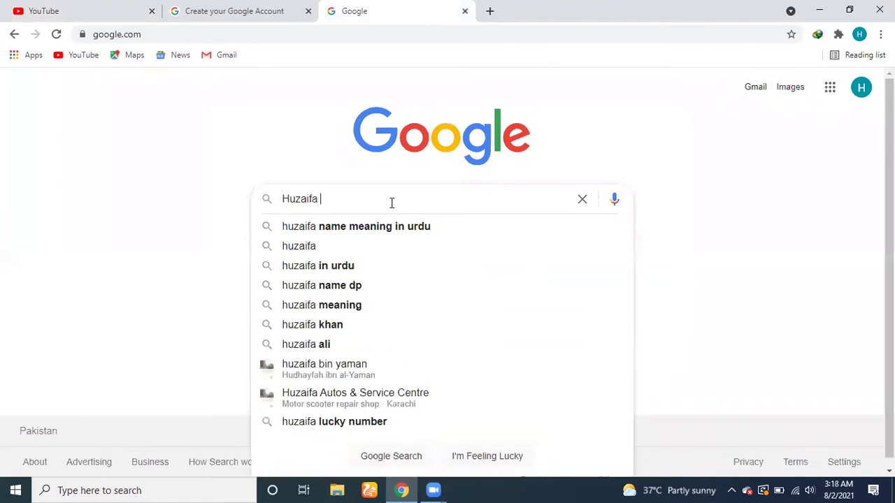
key(Return)
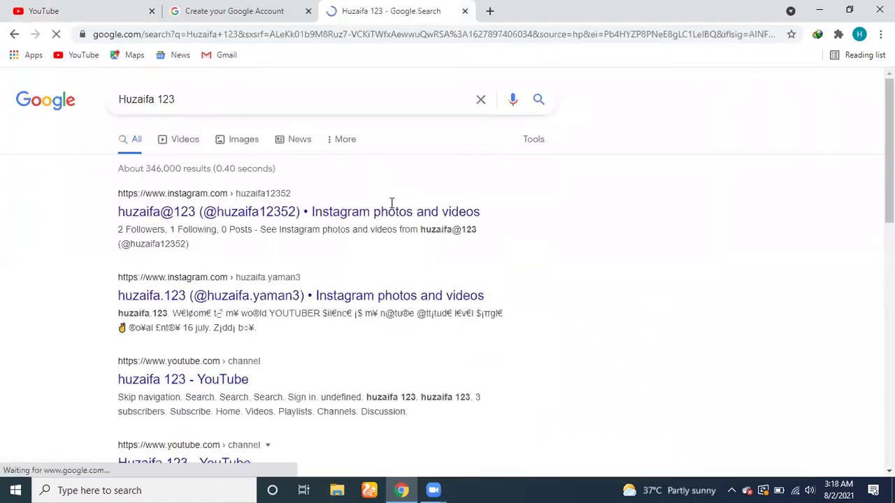
click(246, 145)
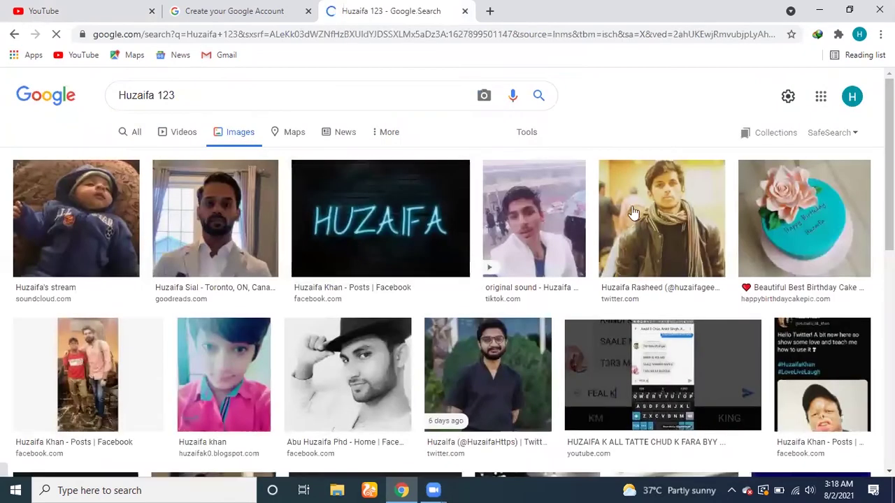
scroll(447, 273, down, 15)
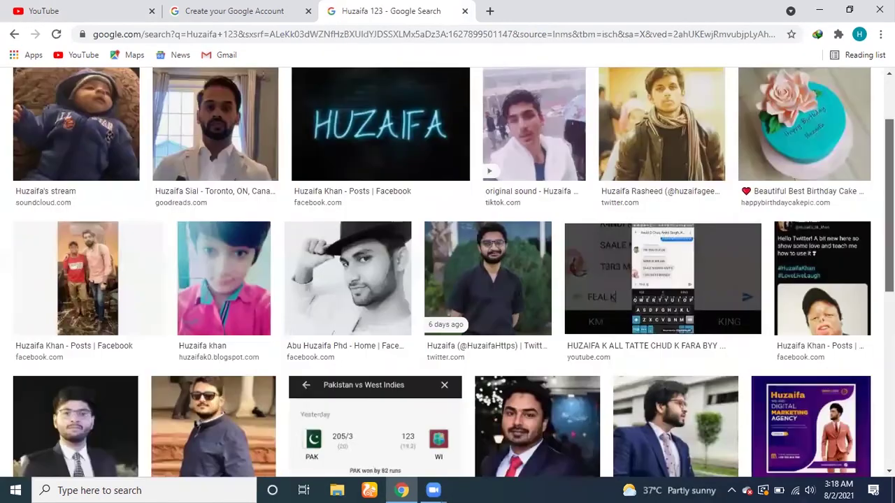
scroll(379, 225, up, 15)
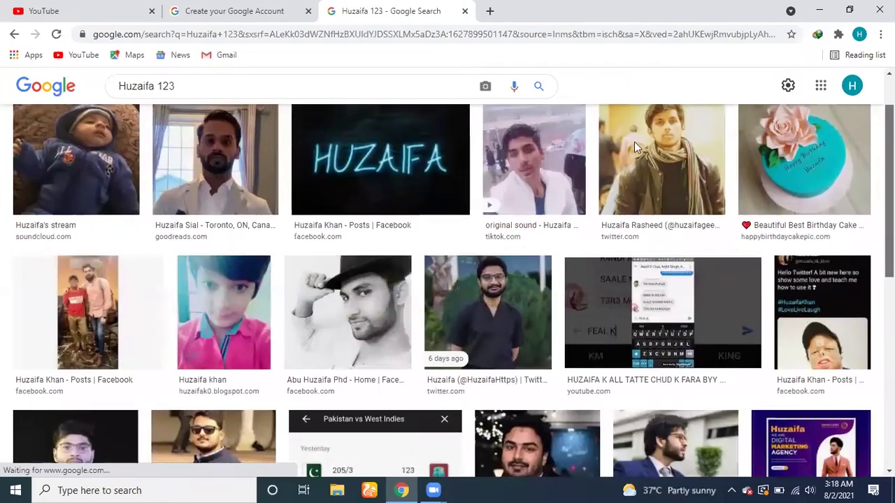
click(379, 225)
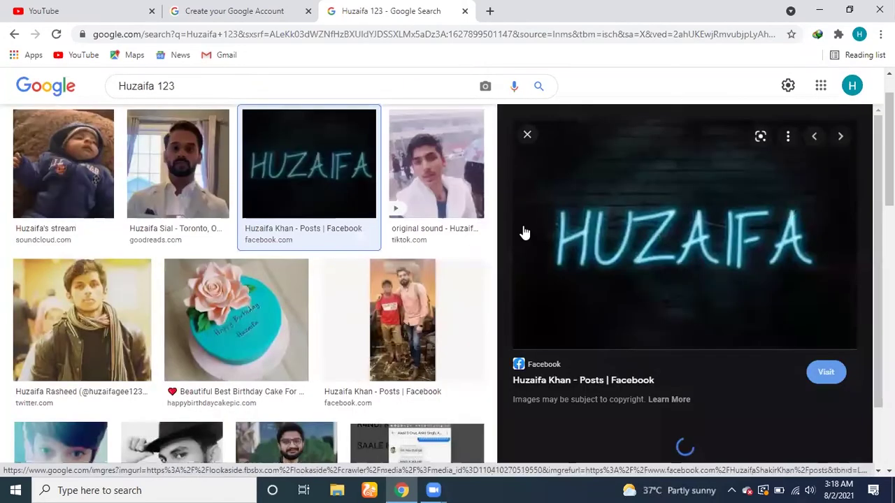
Step: Open the image's source link in a new tab, close it, and return to YouTube
right_click(708, 214)
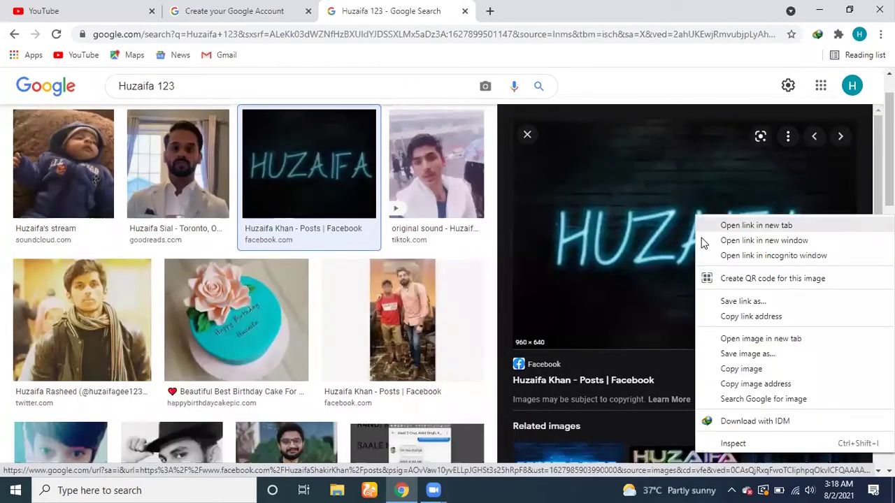
click(656, 306)
click(657, 305)
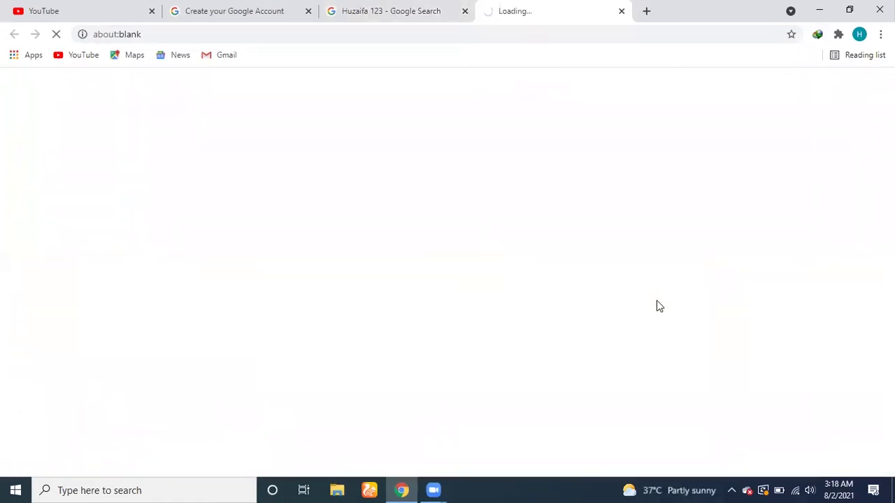
click(621, 10)
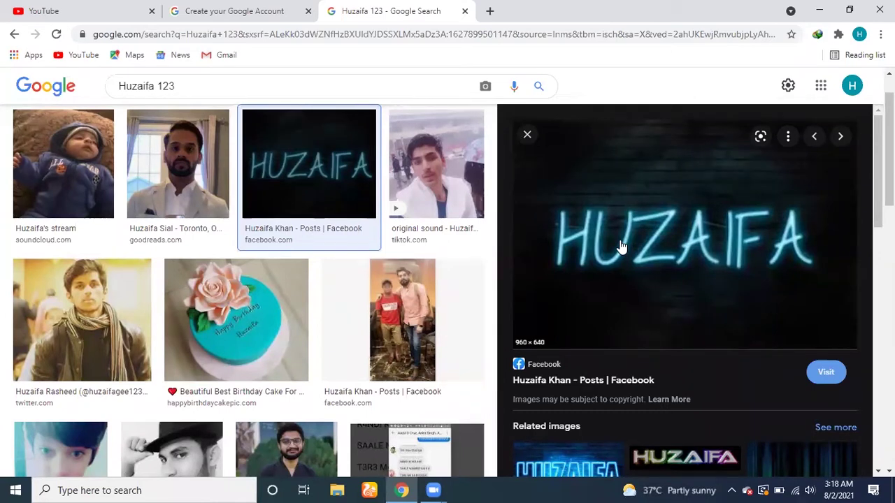
click(70, 5)
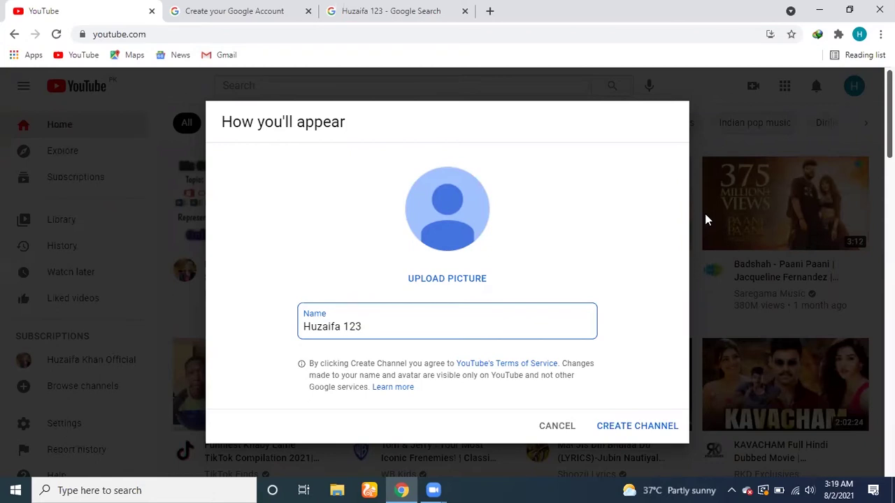
Step: Upload the Desktop image as the channel picture, confirm the crop, and create the channel
click(468, 282)
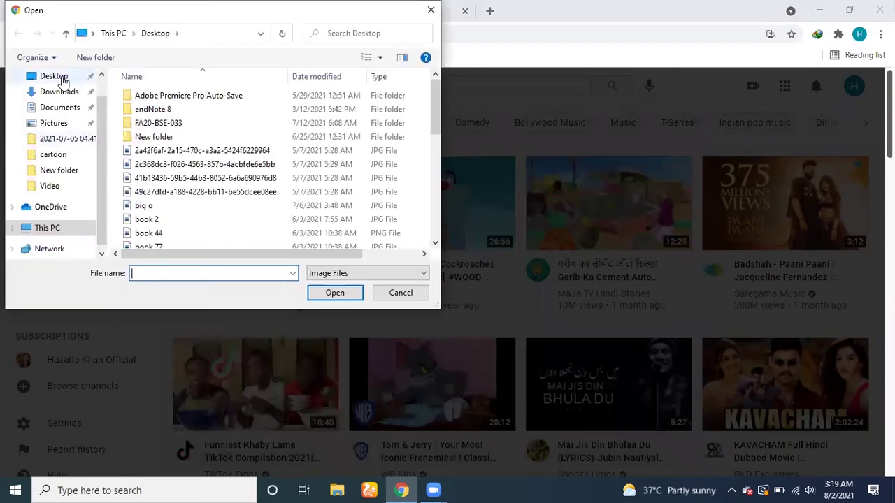
click(54, 77)
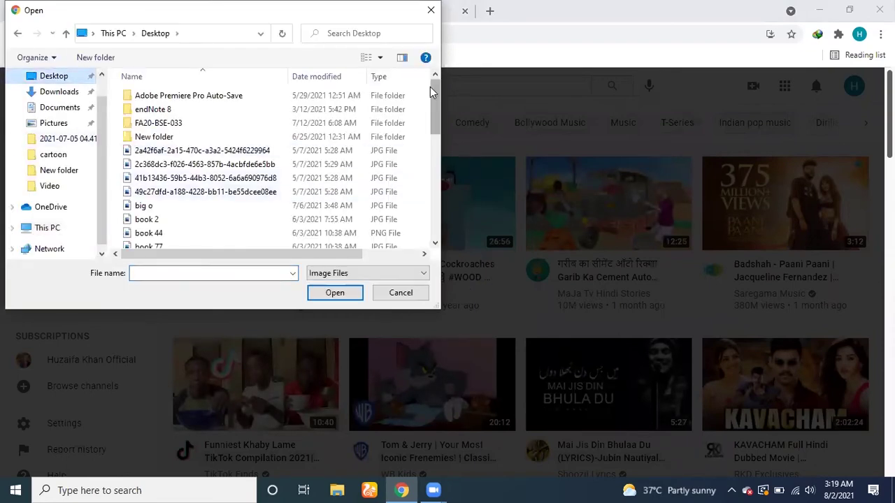
drag(439, 97, 431, 193)
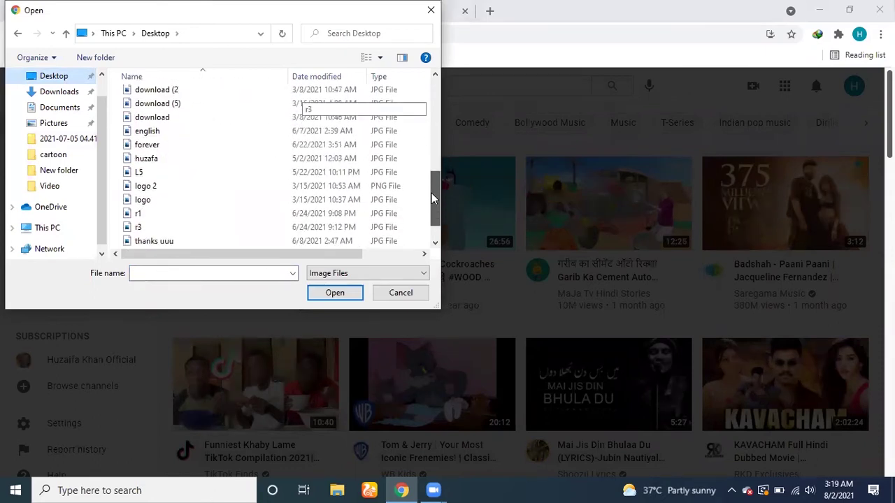
click(236, 162)
click(316, 294)
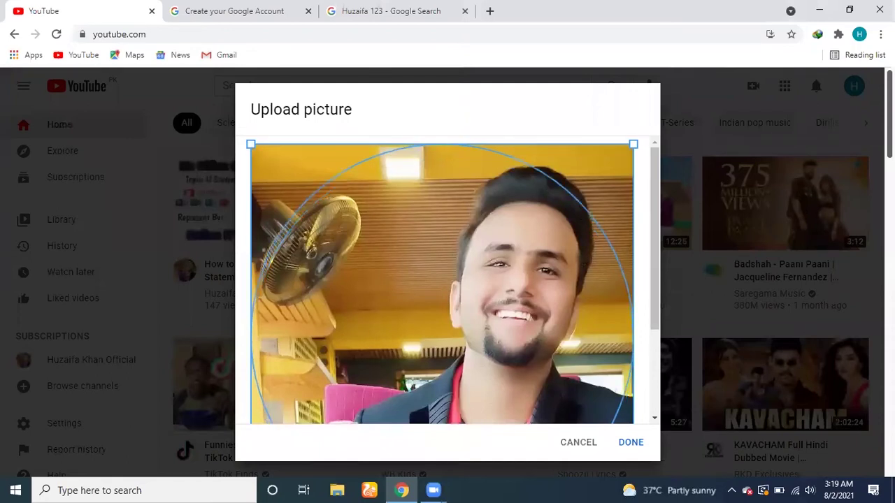
click(628, 448)
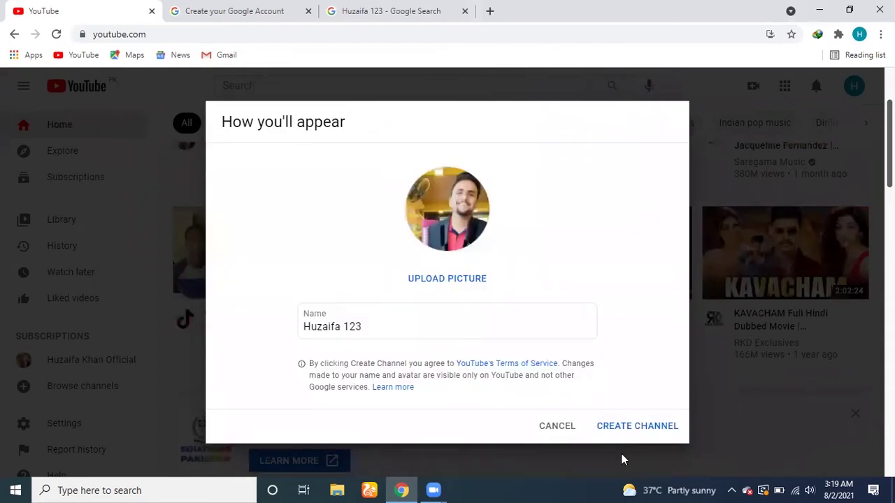
click(631, 431)
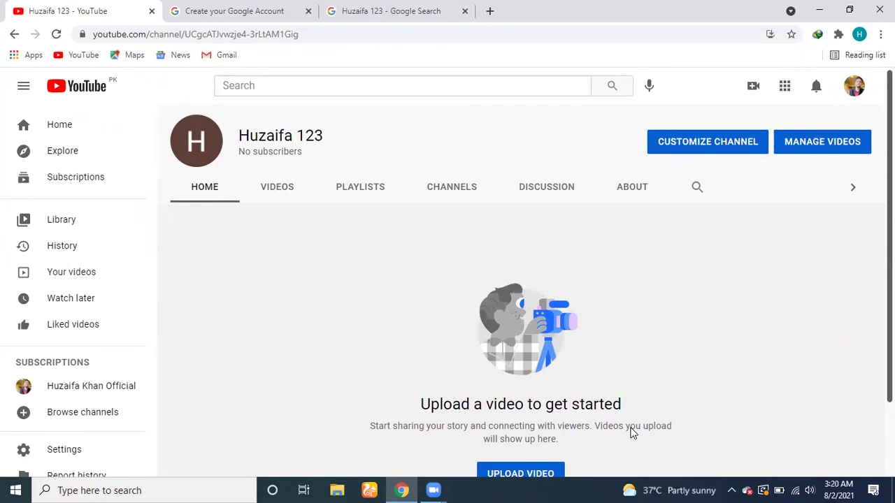
click(705, 149)
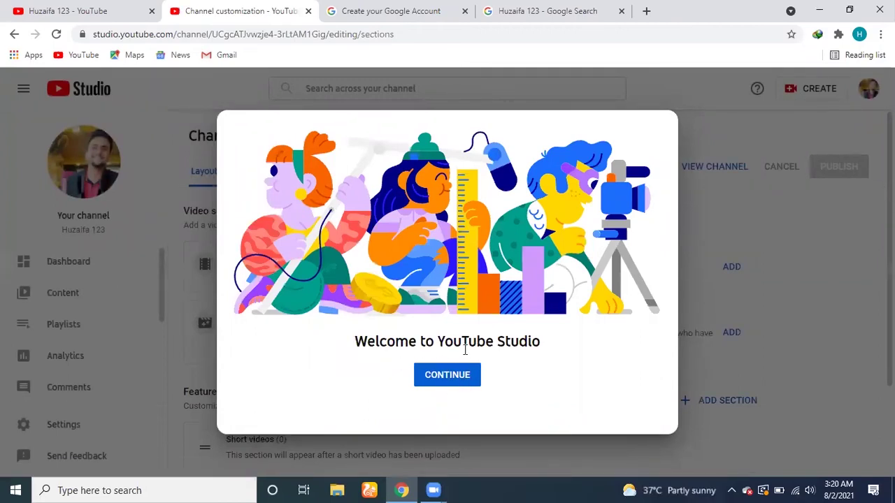
Step: Dismiss the Studio welcome, view the Channel trailer video picker, and close it unchanged
click(456, 381)
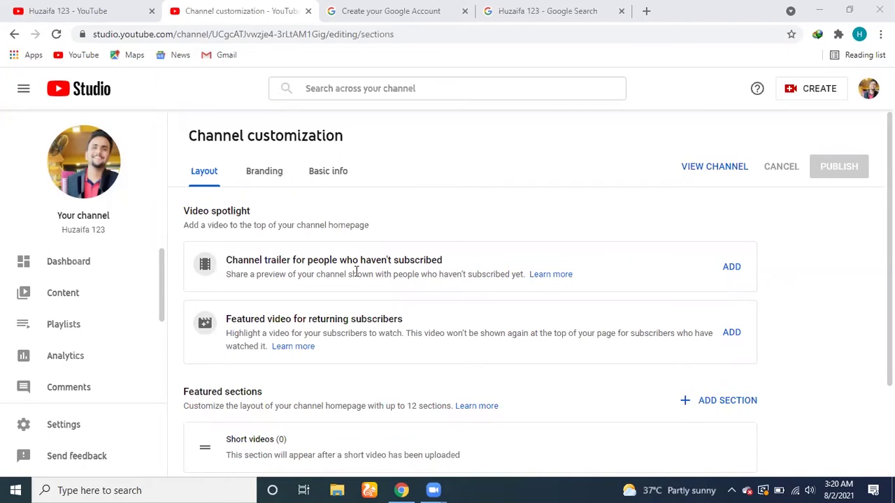
click(732, 269)
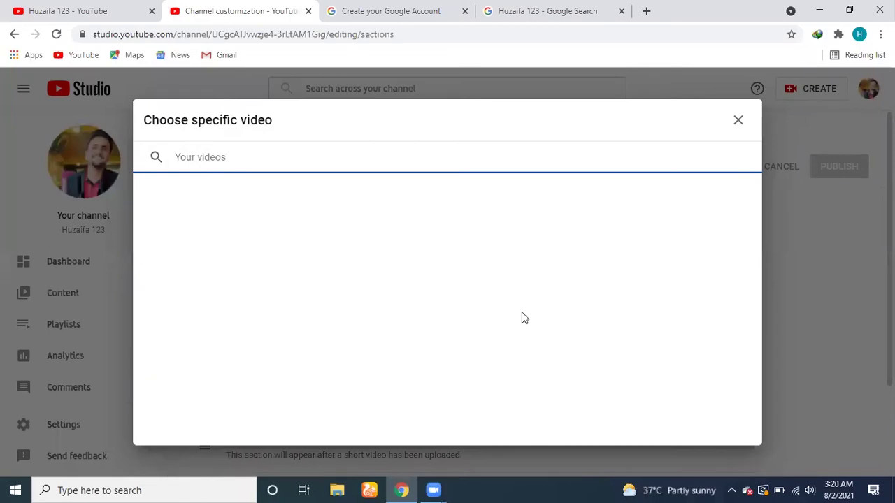
click(738, 120)
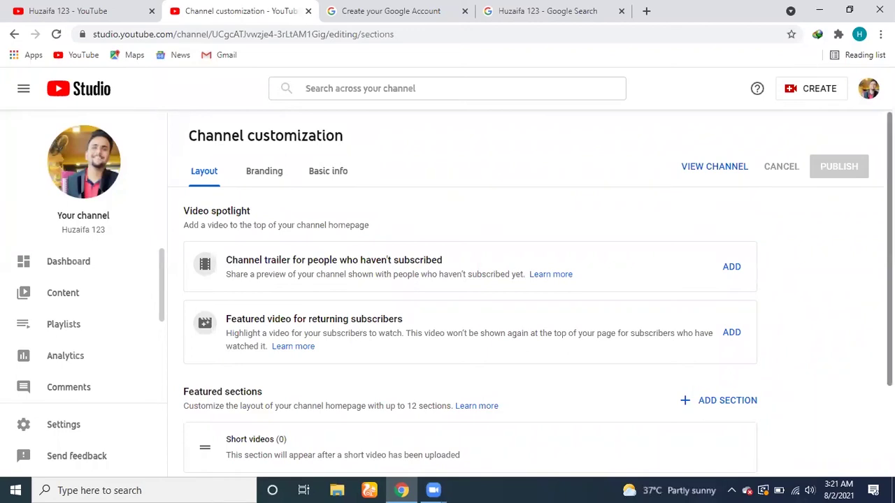
Step: Add Popular uploads and Live now sections to the homepage layout
scroll(531, 294, down, 1)
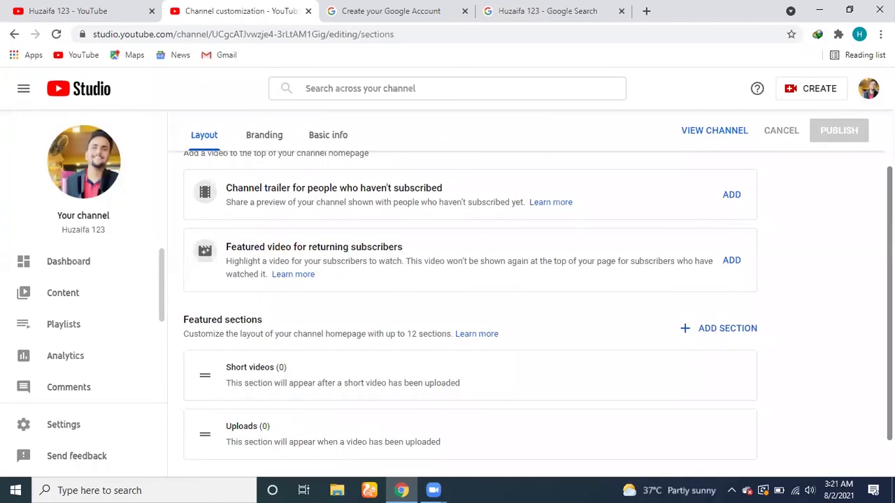
scroll(468, 307, down, 1)
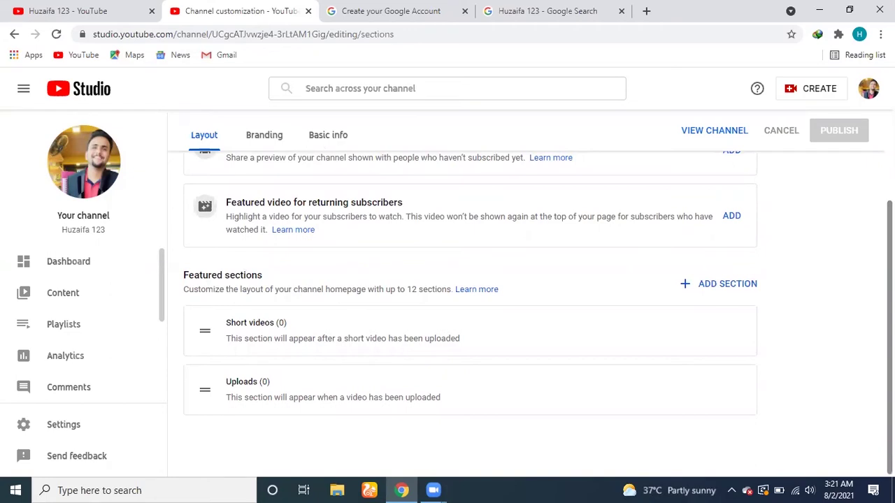
click(737, 286)
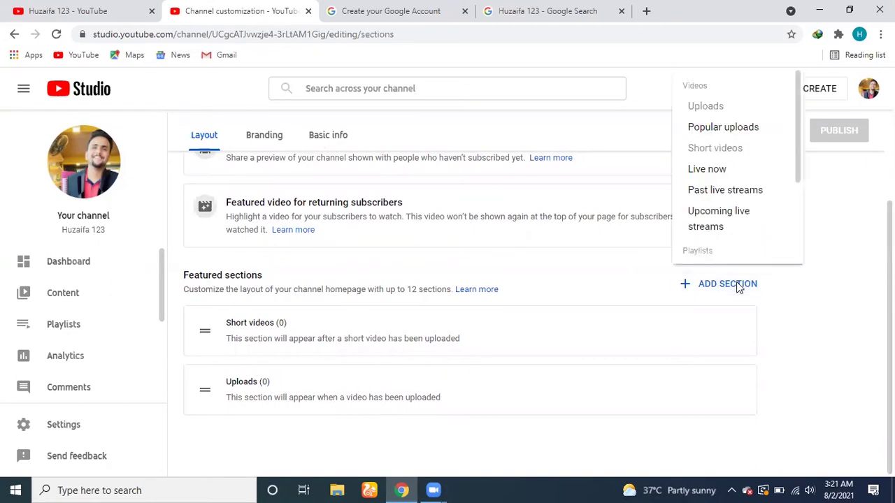
click(738, 128)
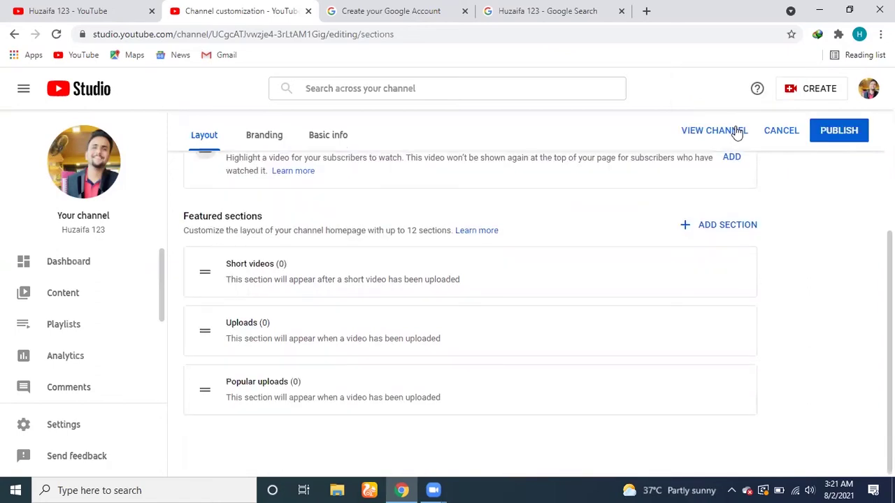
click(727, 230)
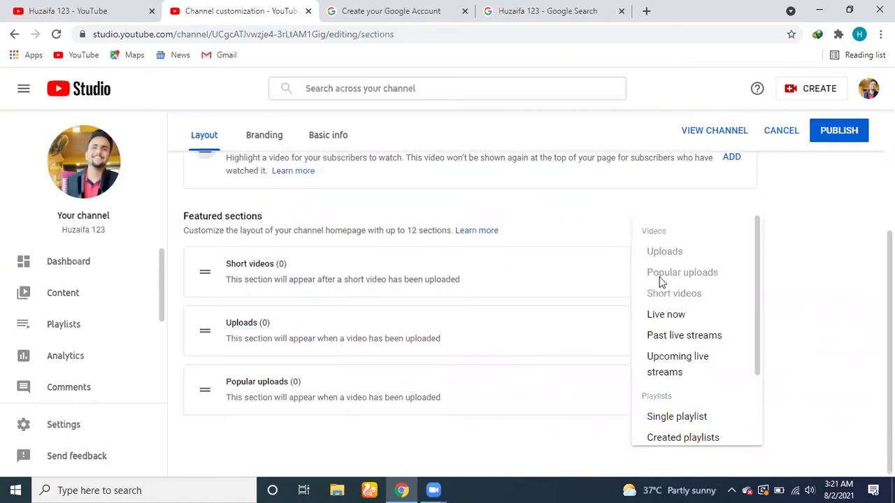
click(677, 315)
Step: Start a Featured channels section, then cancel it
click(714, 174)
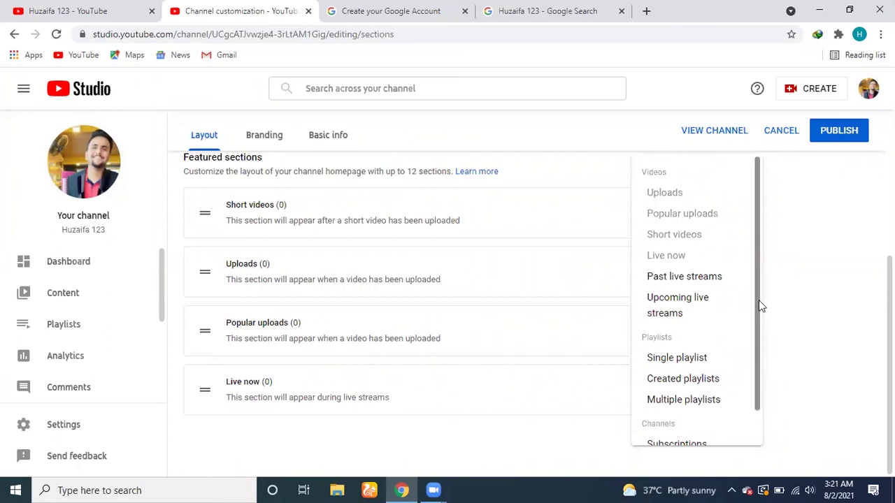
scroll(762, 335, down, 1)
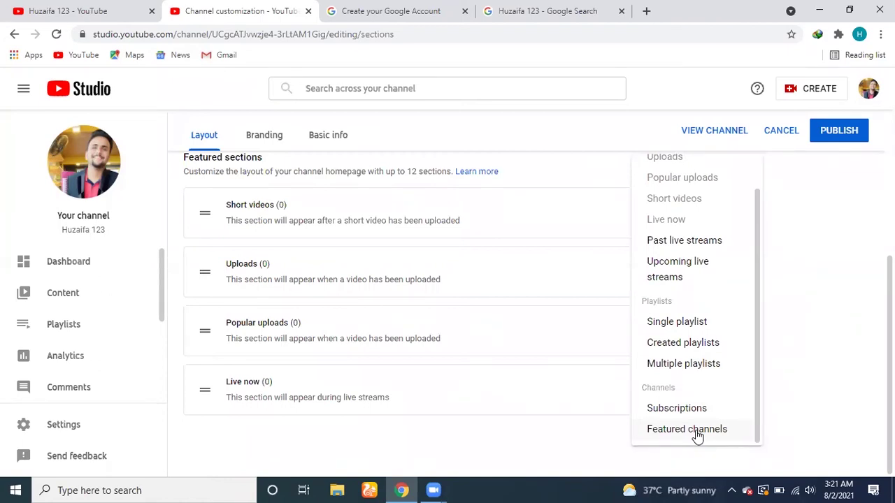
click(688, 429)
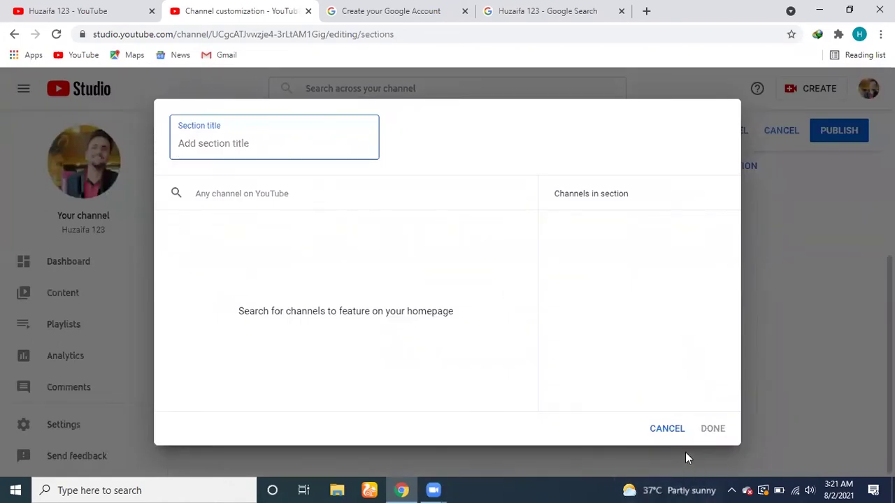
click(670, 430)
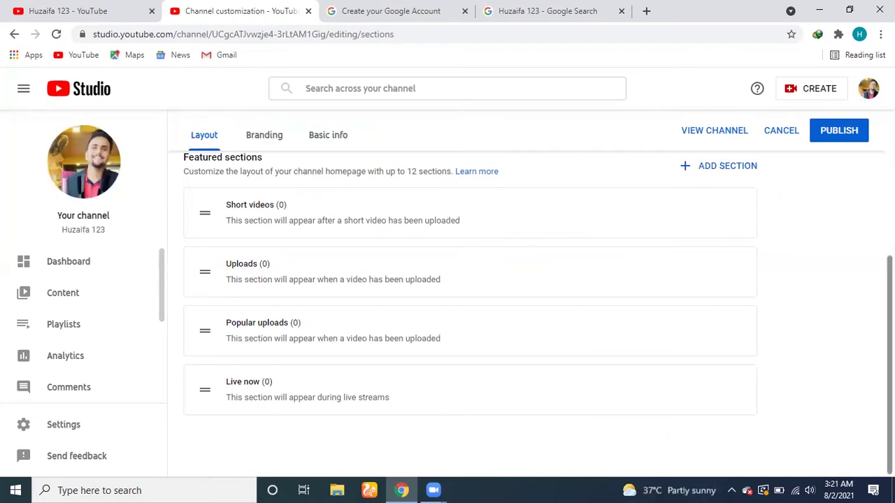
scroll(468, 293, up, 4)
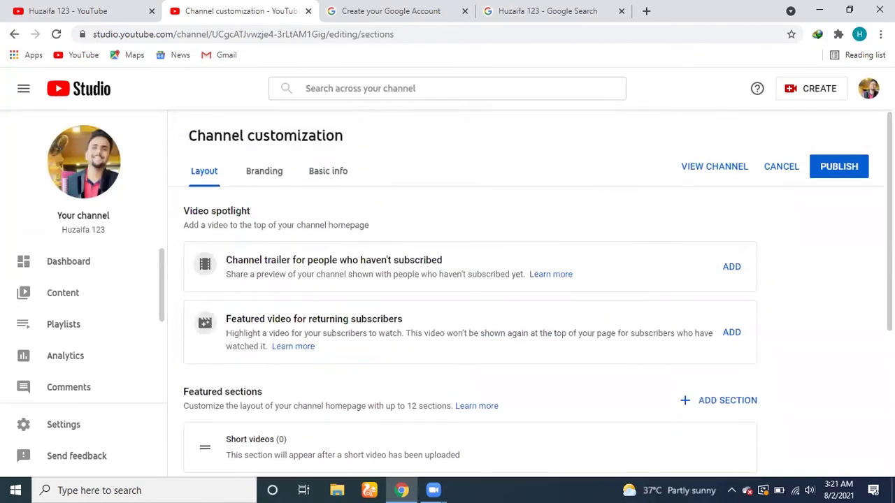
Step: Review the Branding tab's picture, banner and watermark options, then open a blank tab
click(266, 182)
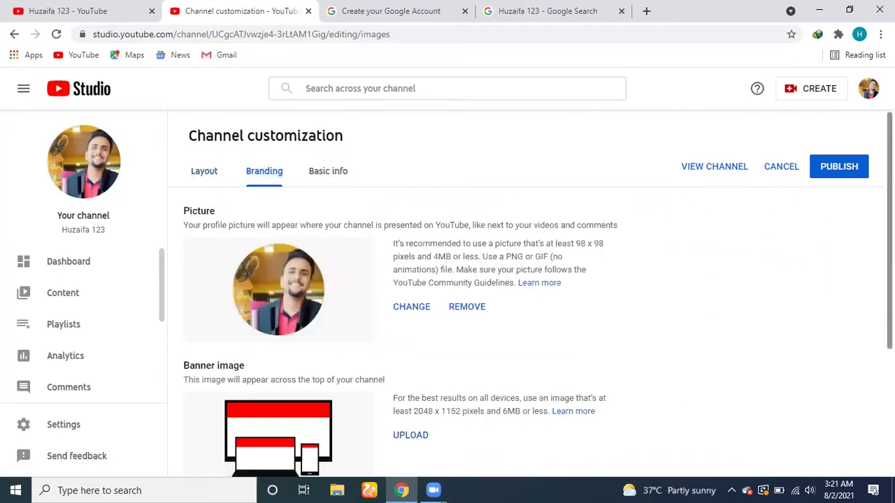
scroll(531, 294, down, 2)
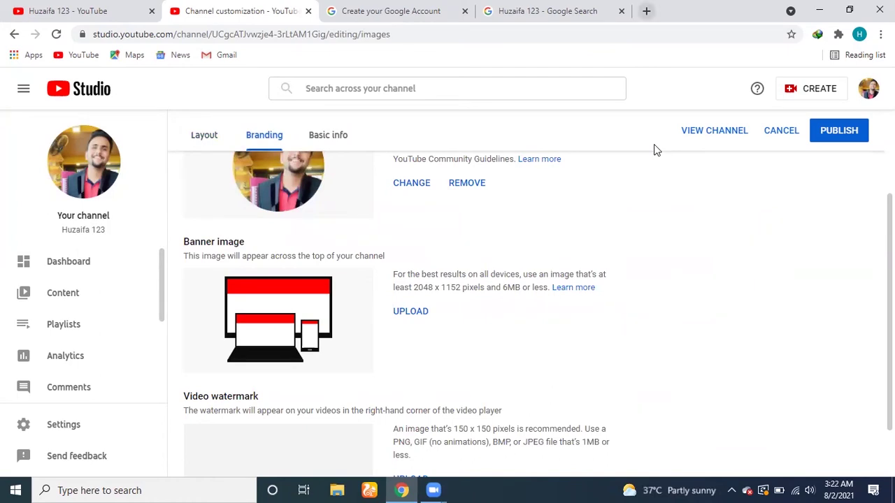
click(646, 11)
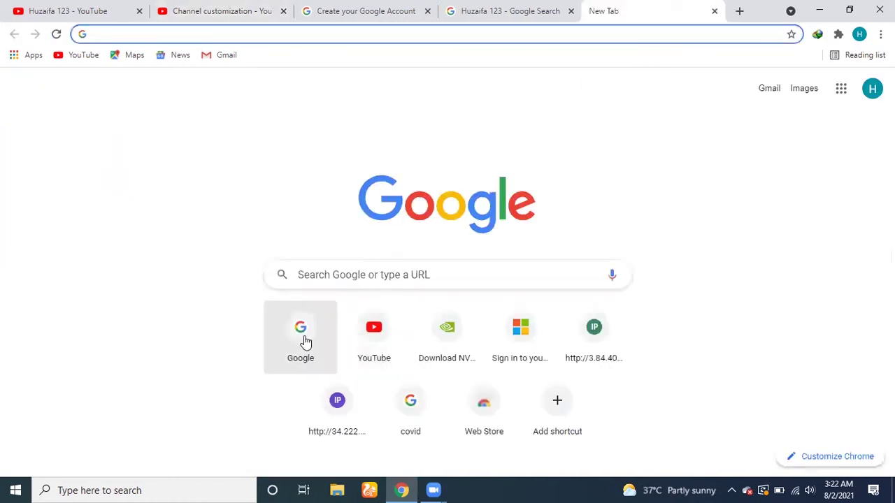
Step: Search Google for 'canva' and open the Canva website
click(303, 340)
text(canva)
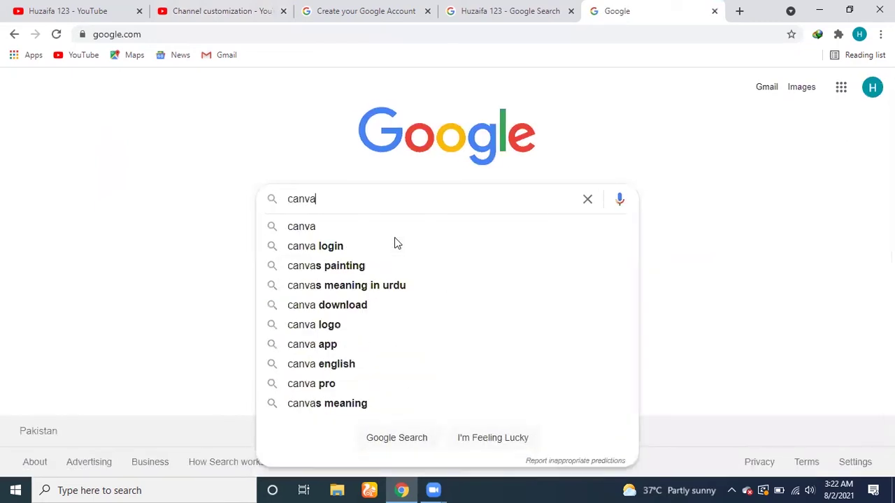
click(386, 226)
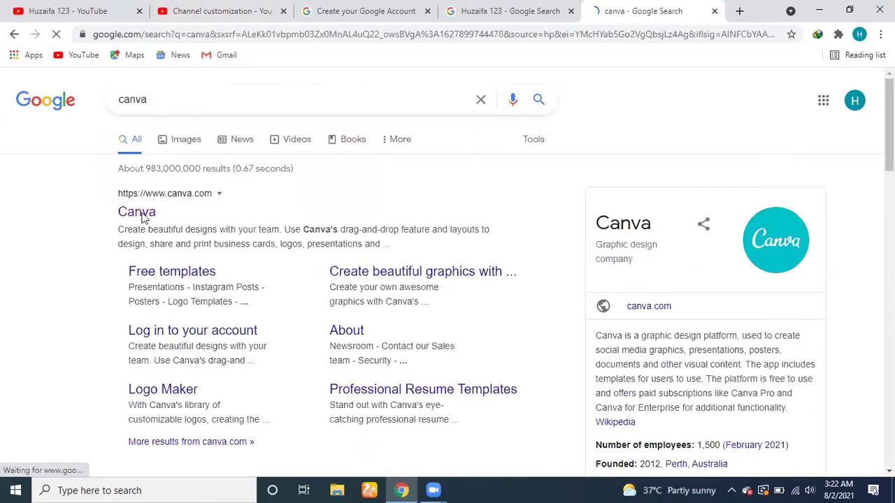
click(136, 213)
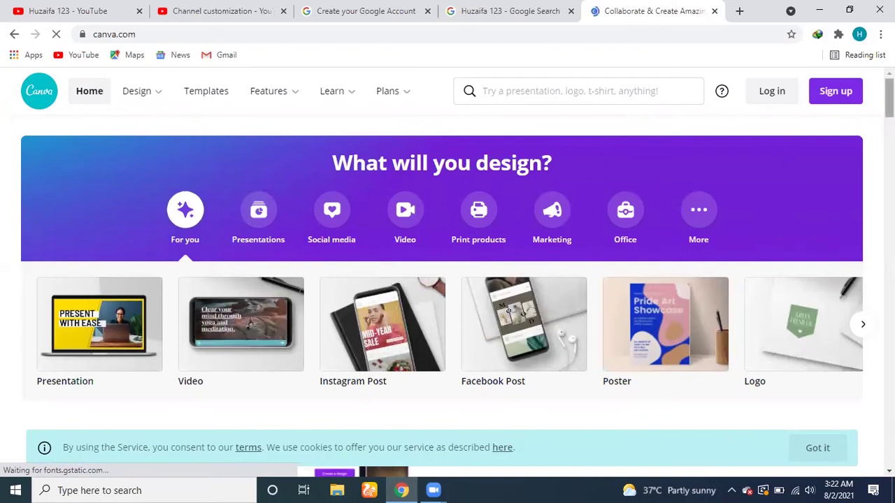
Step: Start a blank YouTube Channel Art design in Canva by searching 'Youtu', then return to the Google account tab
scroll(442, 273, down, 3)
scroll(447, 272, down, 4)
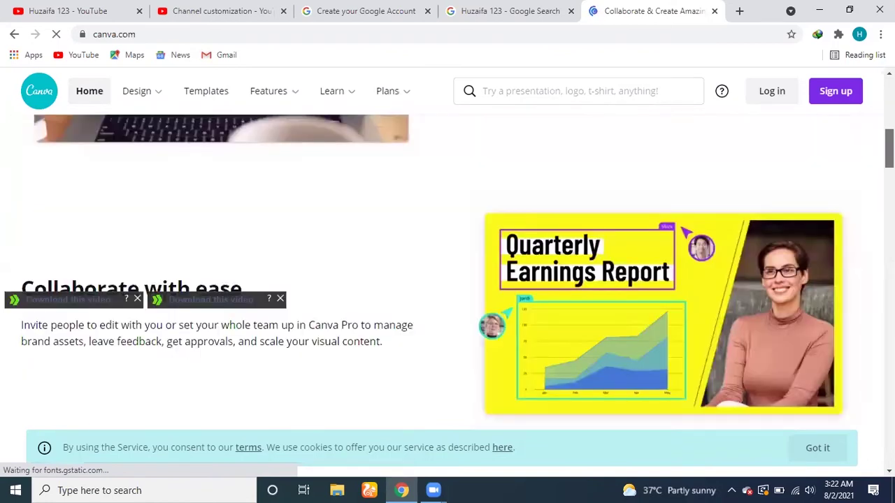
scroll(447, 273, down, 4)
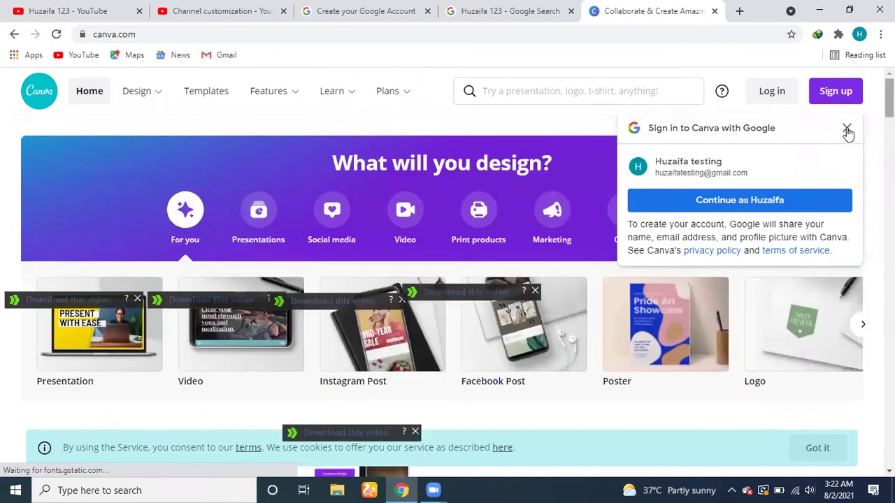
click(545, 94)
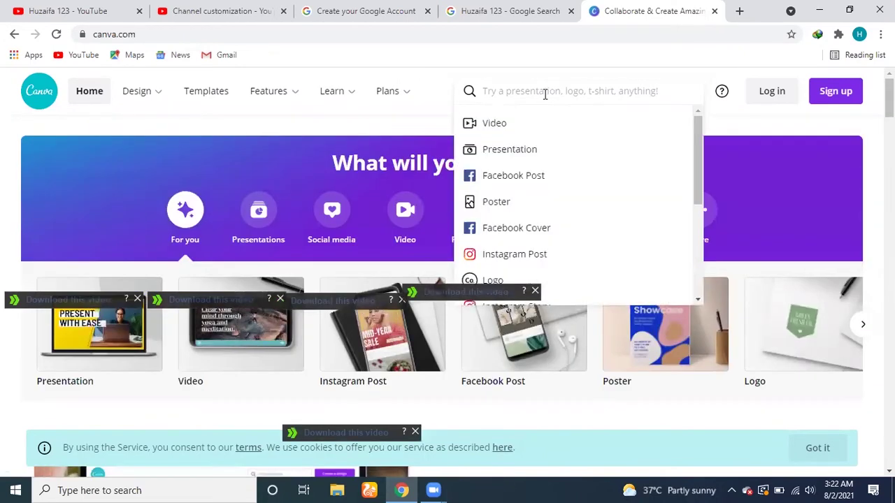
text(You)
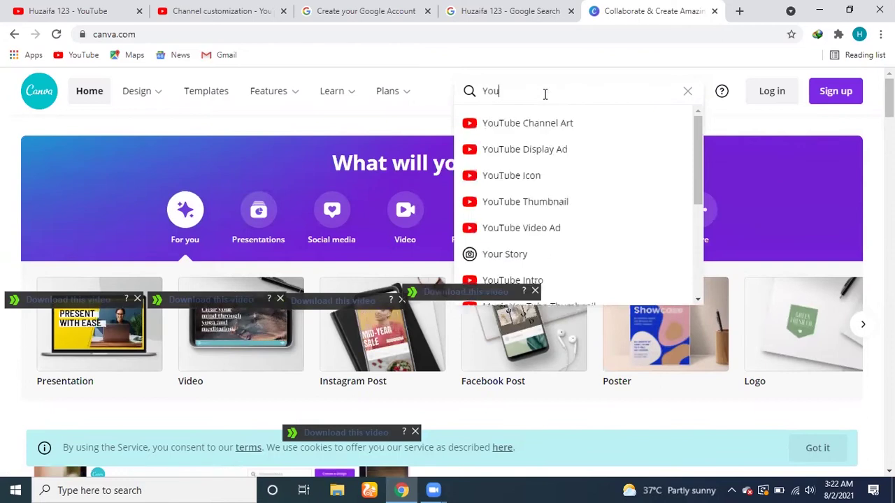
text(tu)
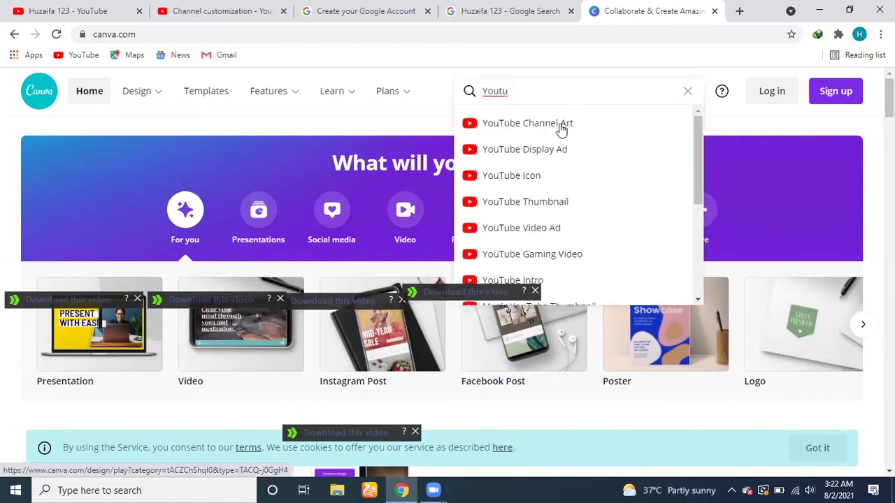
click(561, 129)
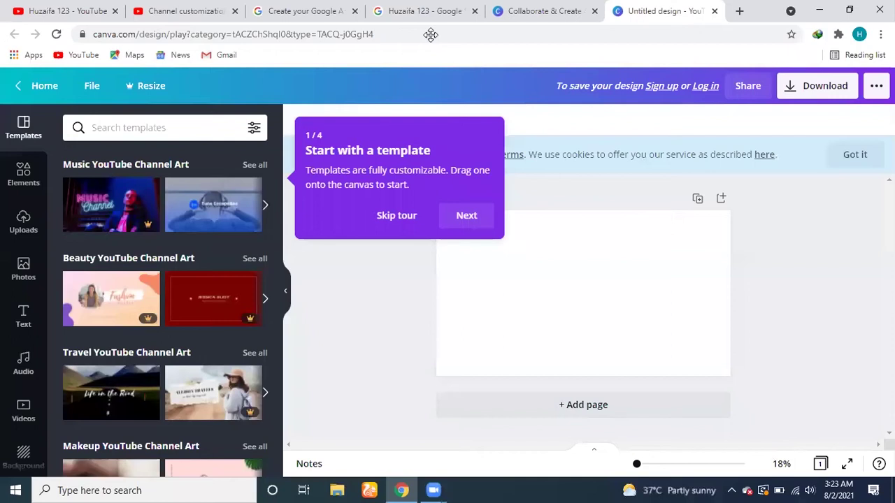
click(256, 25)
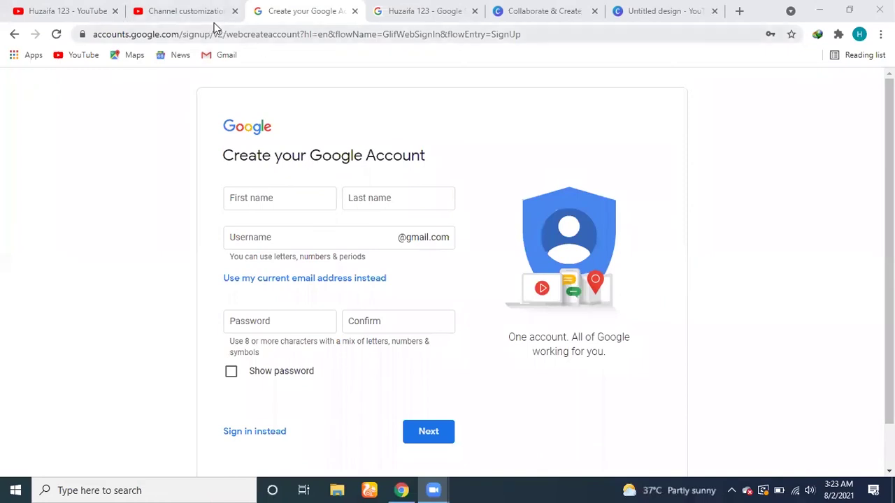
Step: Upload the 'yt cover' image as the channel banner and confirm it in Customize banner art
click(215, 18)
click(409, 314)
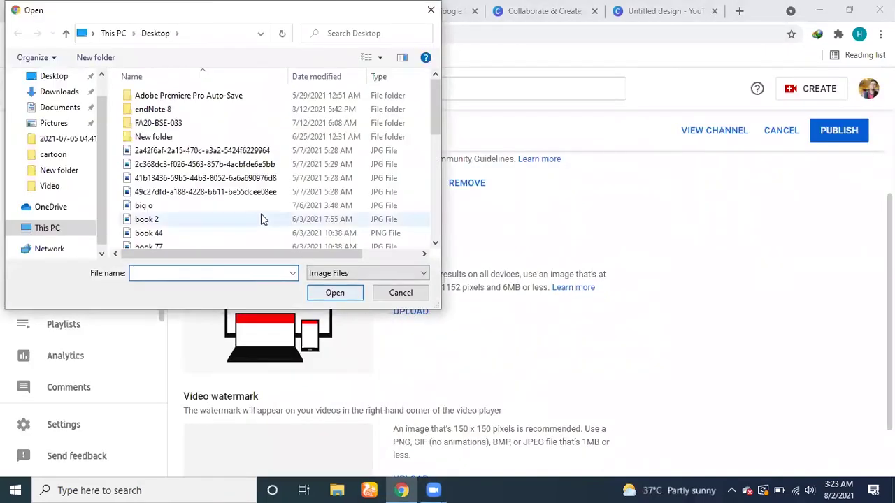
drag(431, 117, 433, 191)
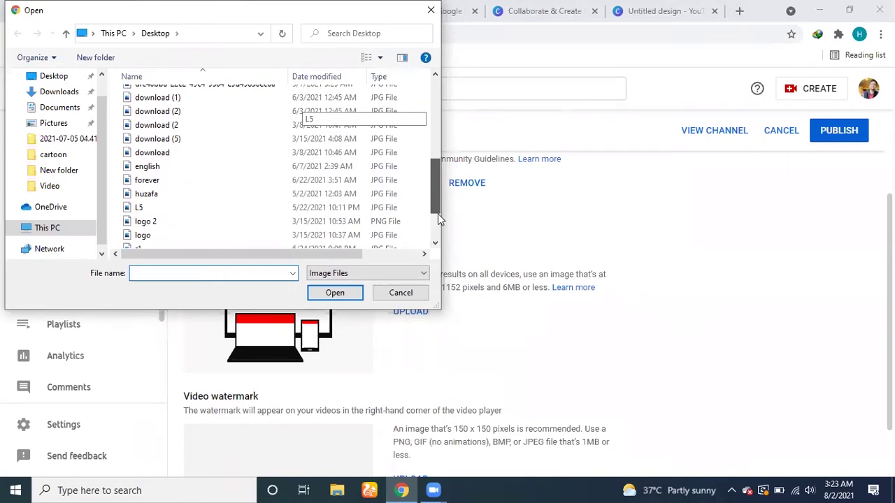
scroll(438, 214, down, 2)
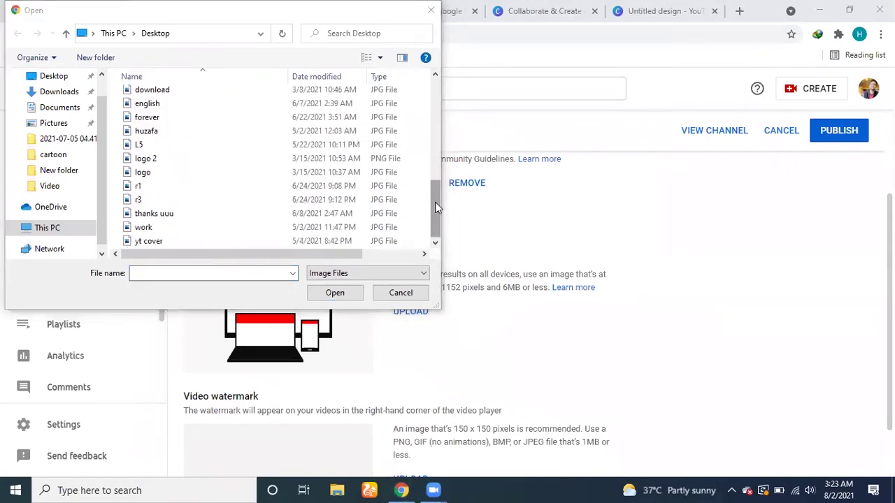
drag(436, 209, 436, 201)
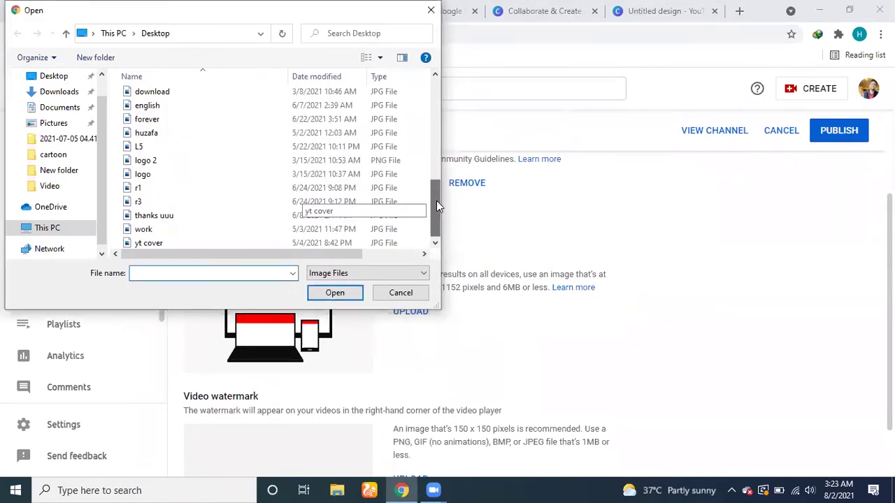
click(358, 243)
click(336, 294)
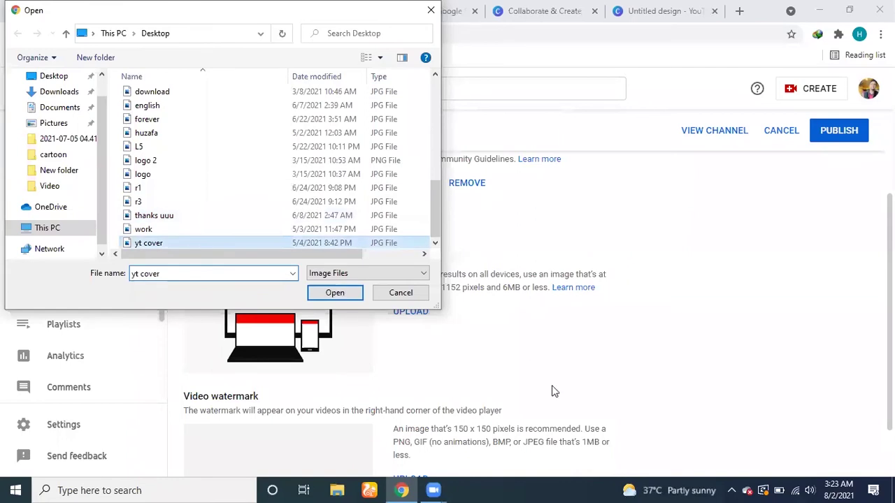
click(736, 429)
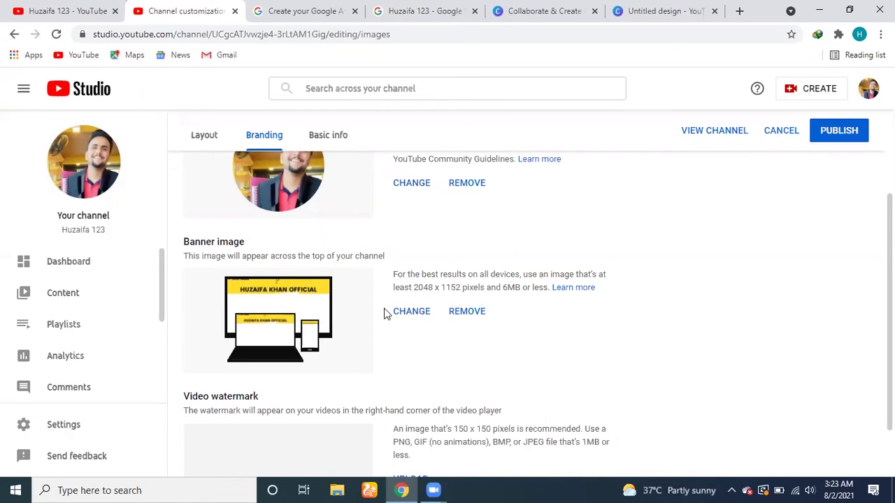
scroll(484, 314, down, 1)
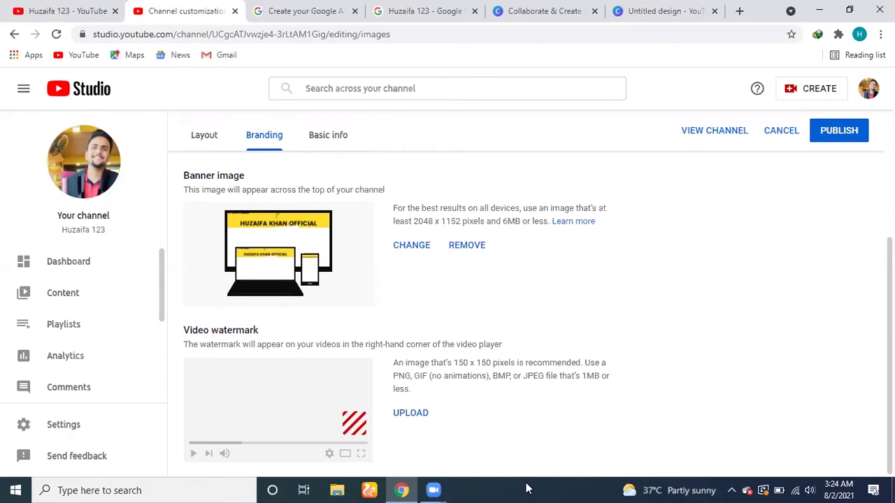
Step: Upload the portrait photo as the video watermark and set it to show for the entire video
click(413, 416)
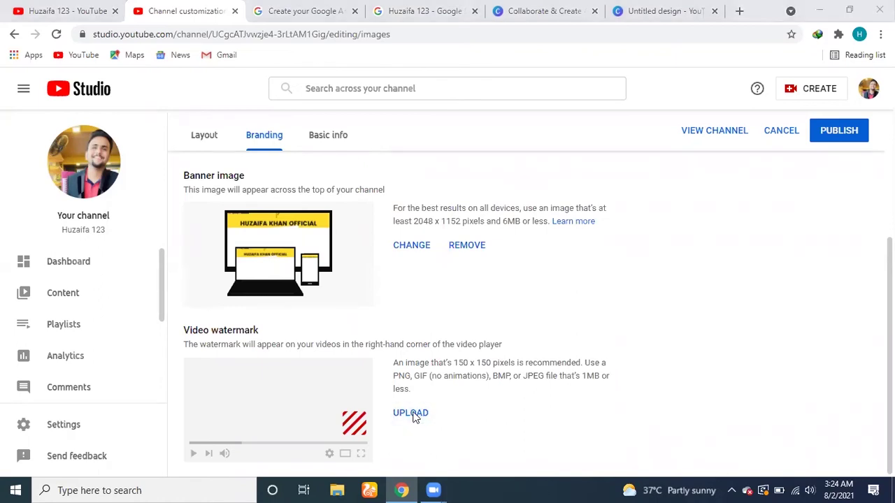
drag(436, 98, 435, 220)
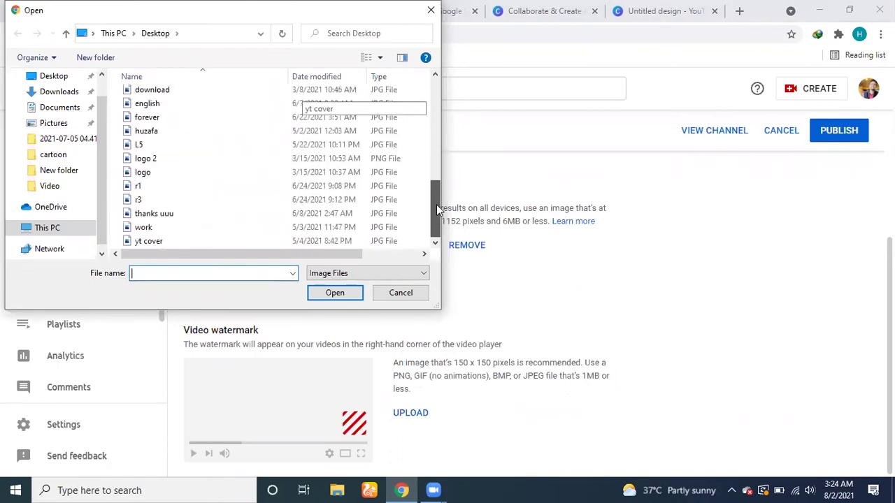
double_click(274, 135)
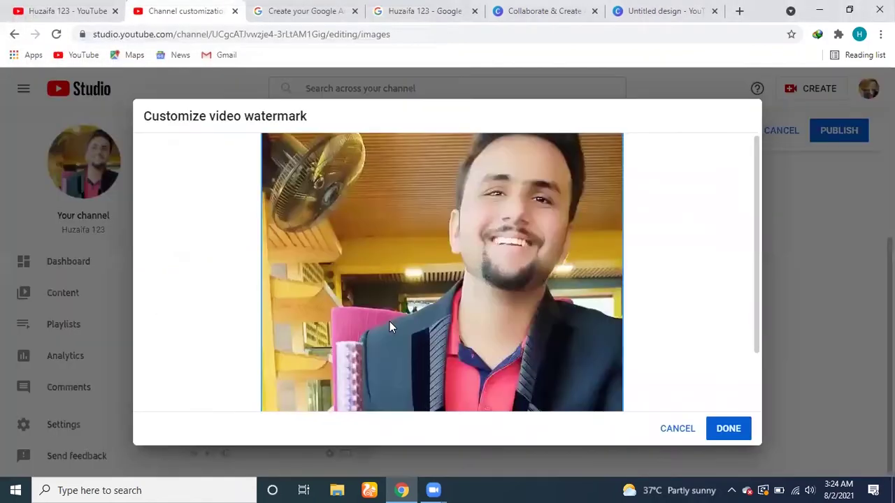
click(730, 430)
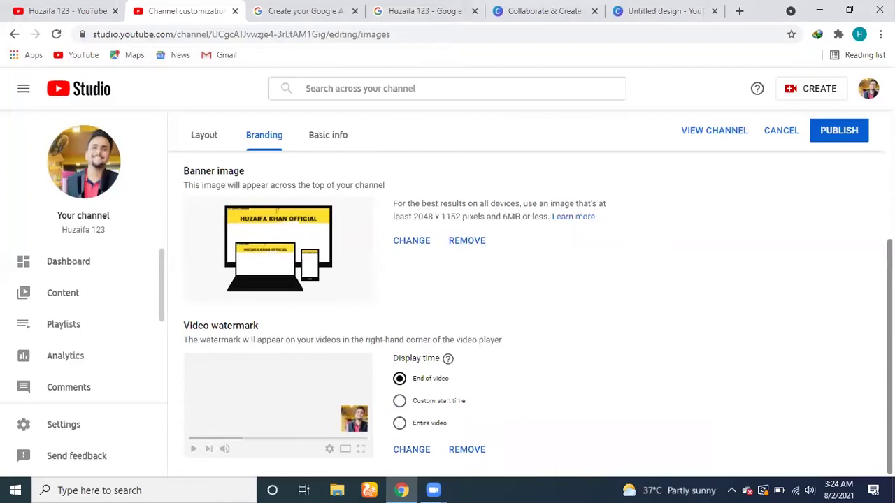
click(400, 428)
scroll(426, 156, up, 3)
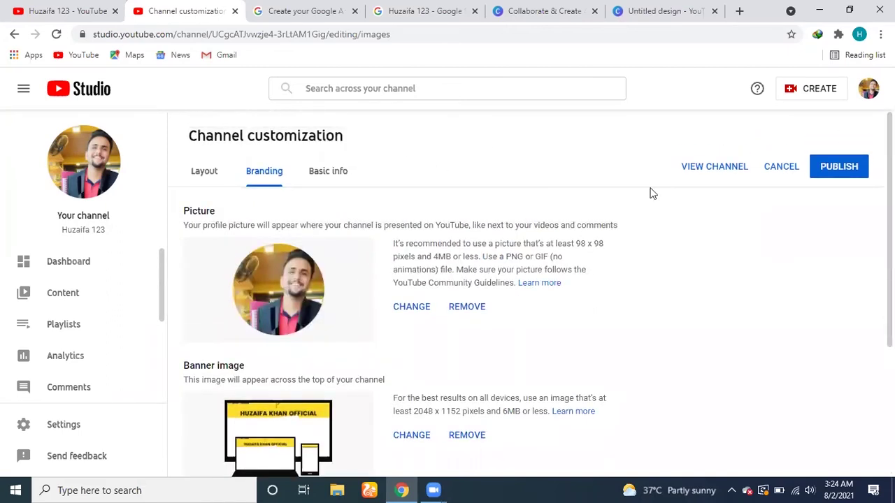
Step: Begin the channel description on the Basic info tab with 'Hello This is', then open a new browser tab
click(321, 174)
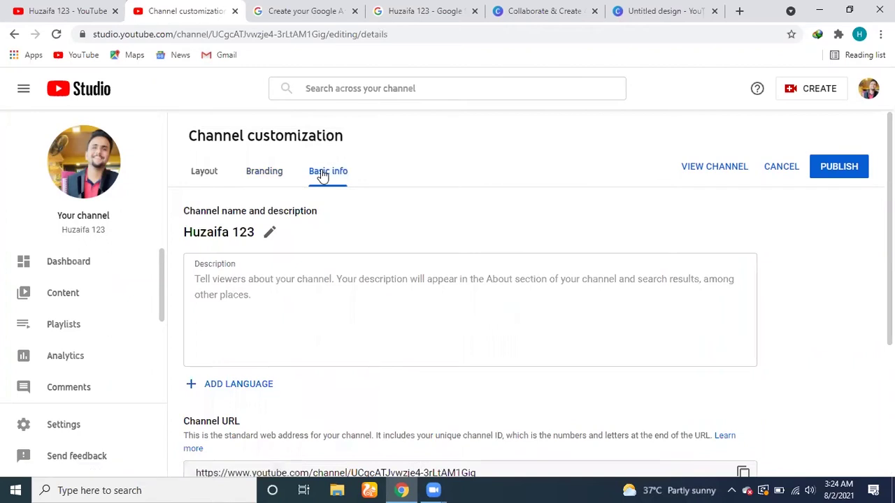
scroll(404, 251, down, 1)
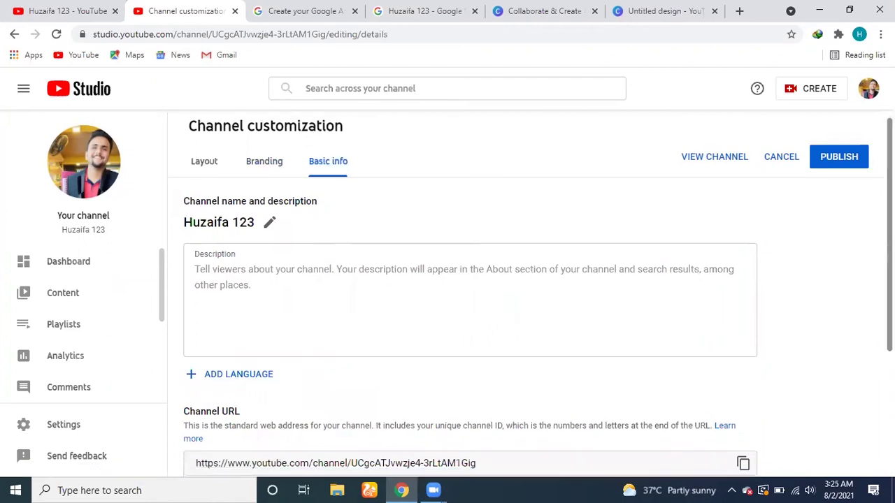
click(404, 246)
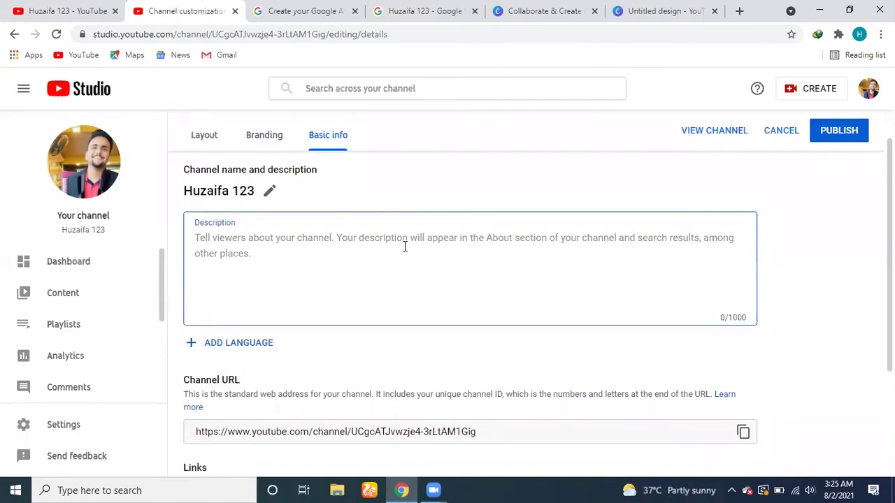
text(Hello)
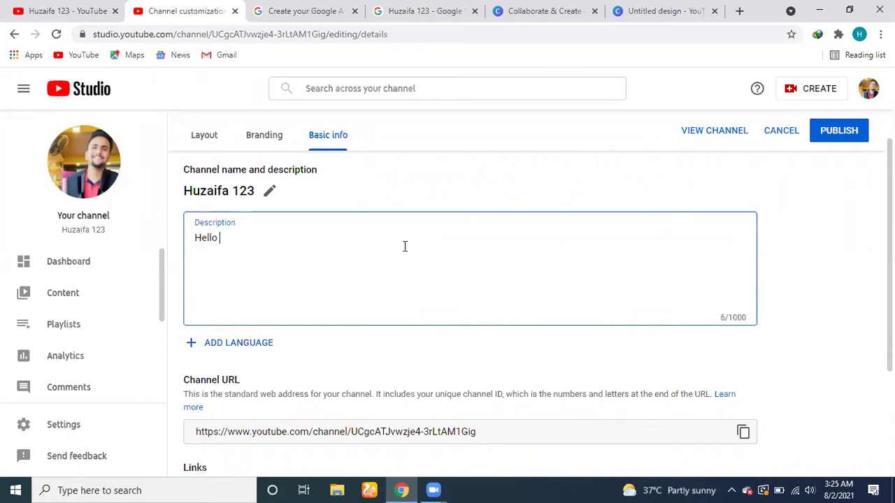
text( This is)
key(ctrl+t)
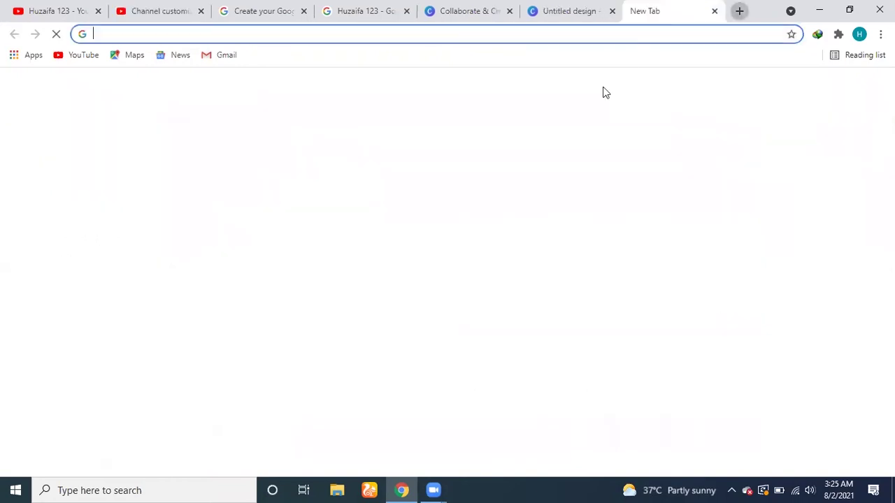
Step: Search Google for 'google translate' to bring up the translator, then go back to the Channel customization tab
click(300, 335)
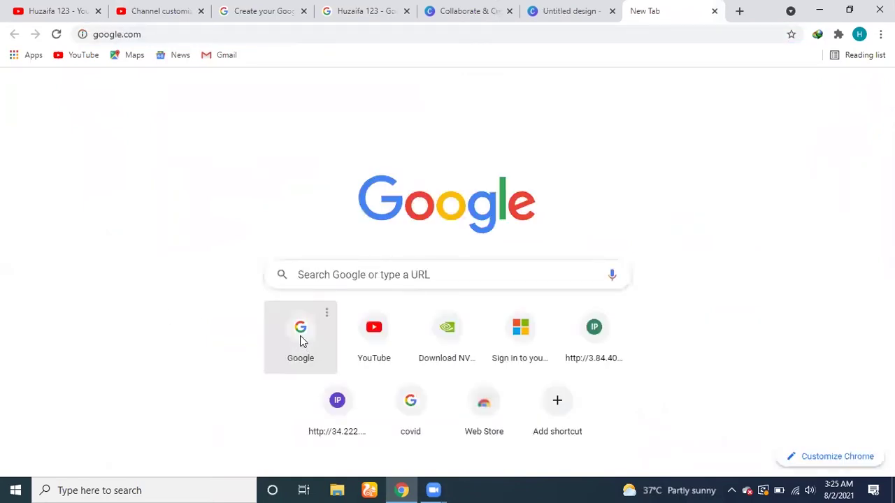
text(g)
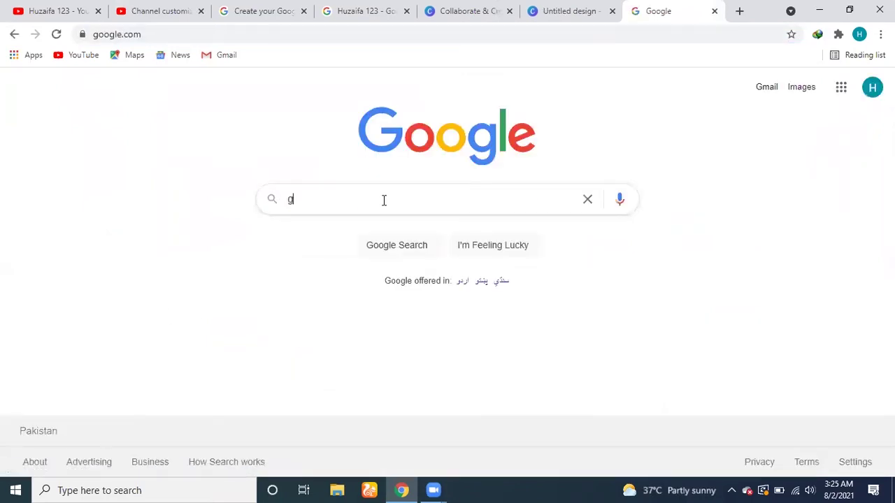
text(oogle)
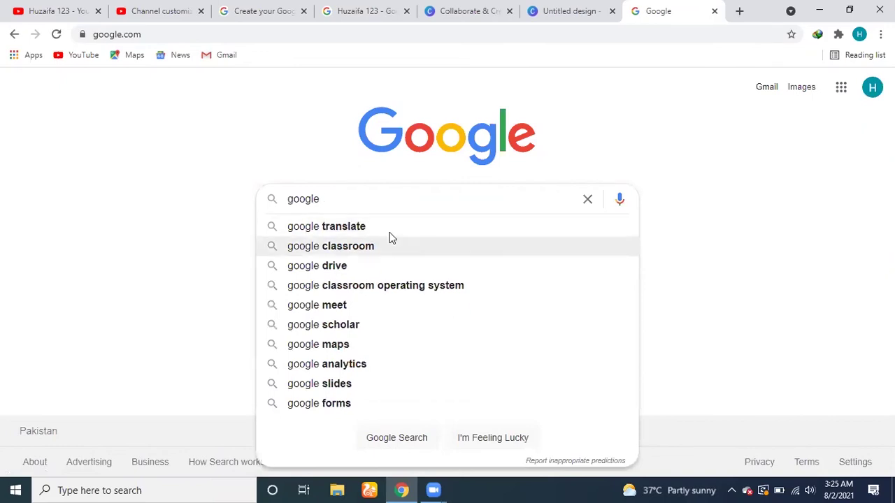
click(390, 234)
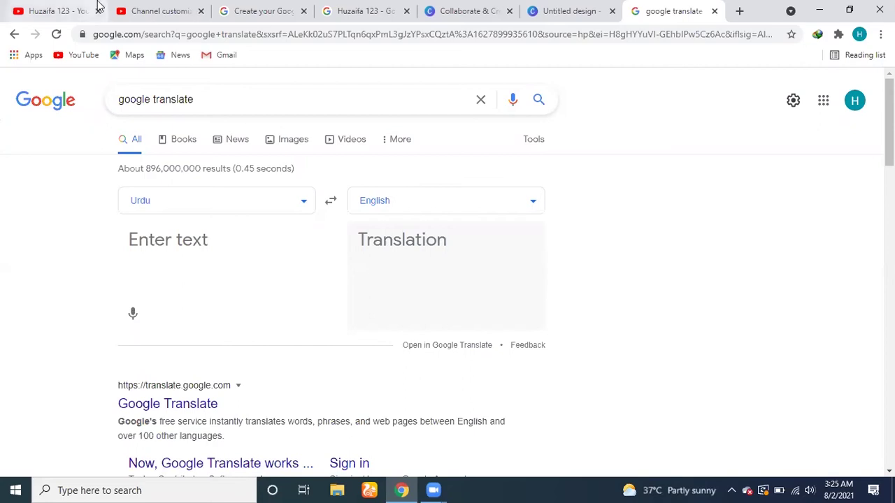
click(145, 10)
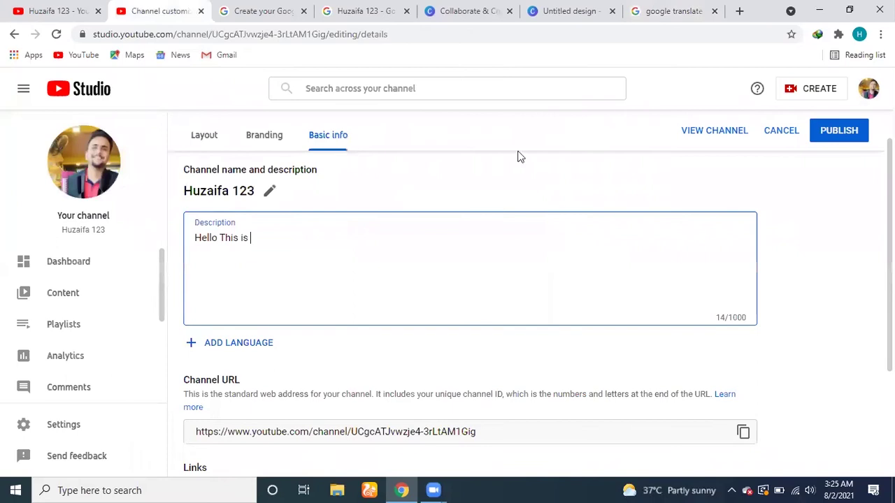
Step: Append the channel owner's full name after 'Hello This is' in the description
click(287, 241)
text(h)
key(BackSpace)
text(Huzai)
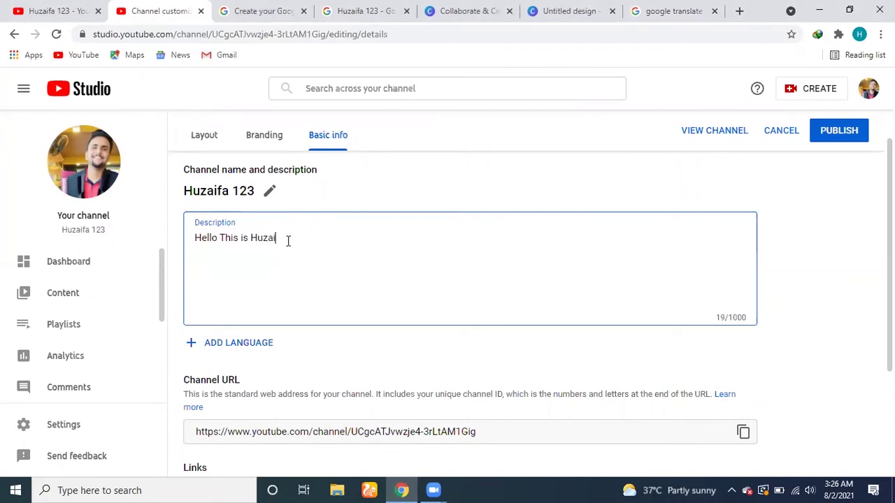
text(fa Ihan)
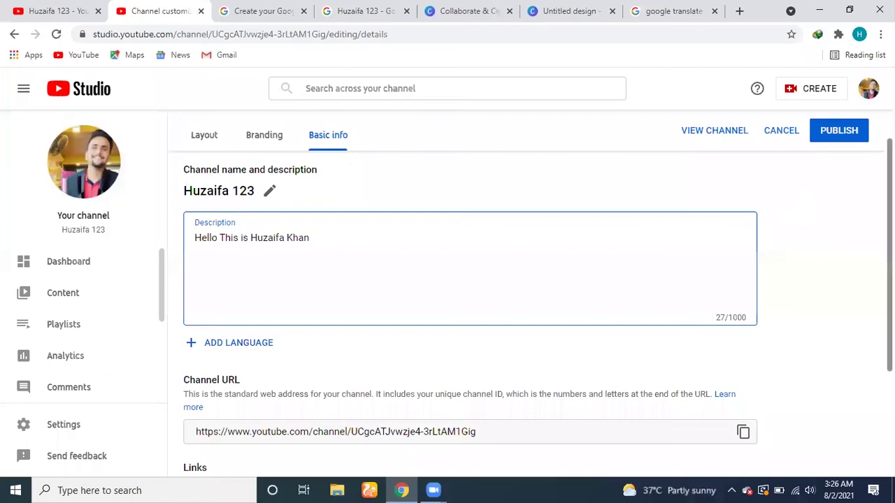
scroll(469, 308, down, 2)
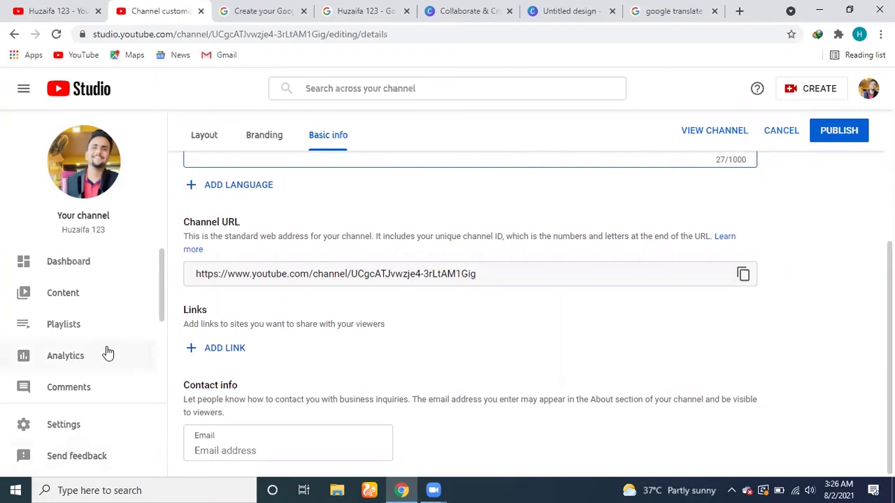
Step: Add a channel link titled 'Facebook' and place the caret in its URL field
click(197, 349)
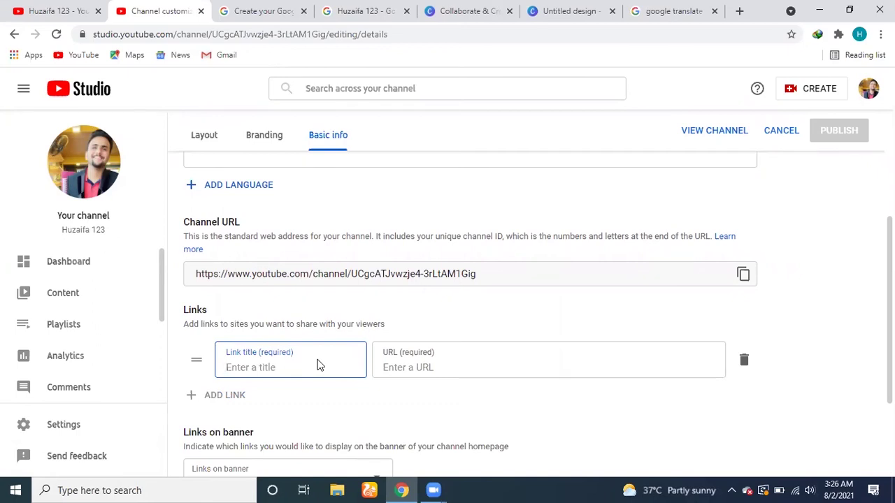
text(Facebook)
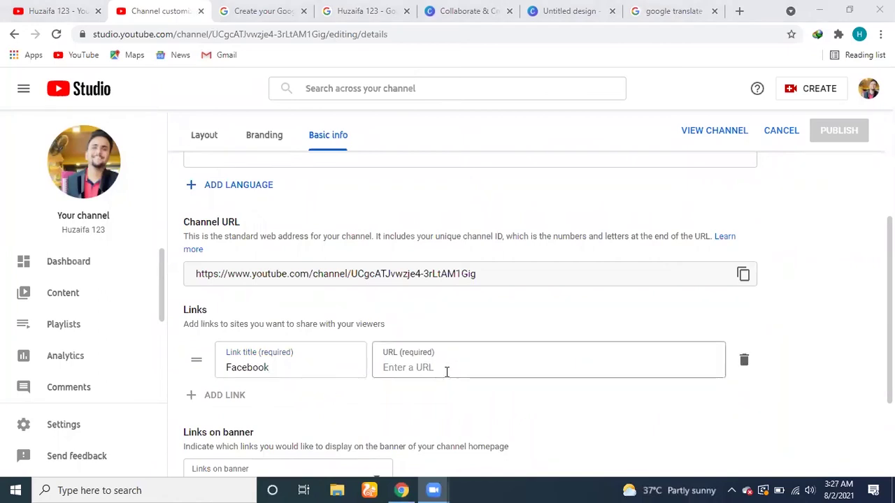
click(194, 396)
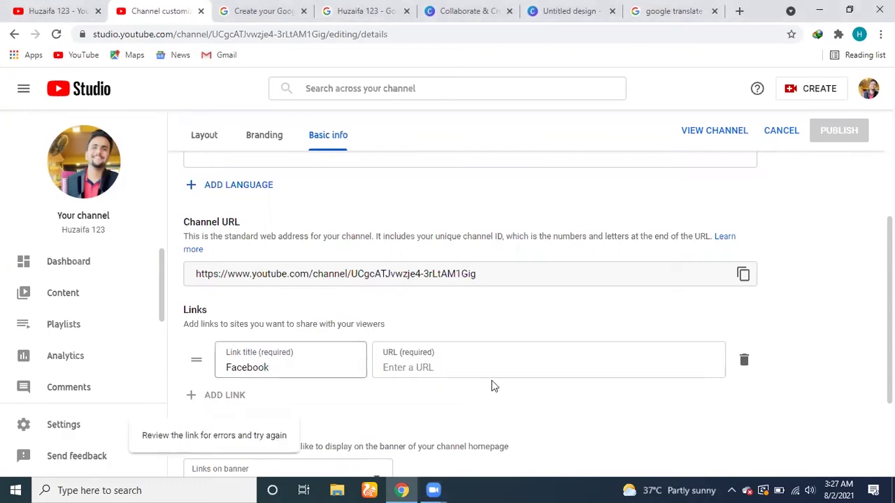
click(510, 368)
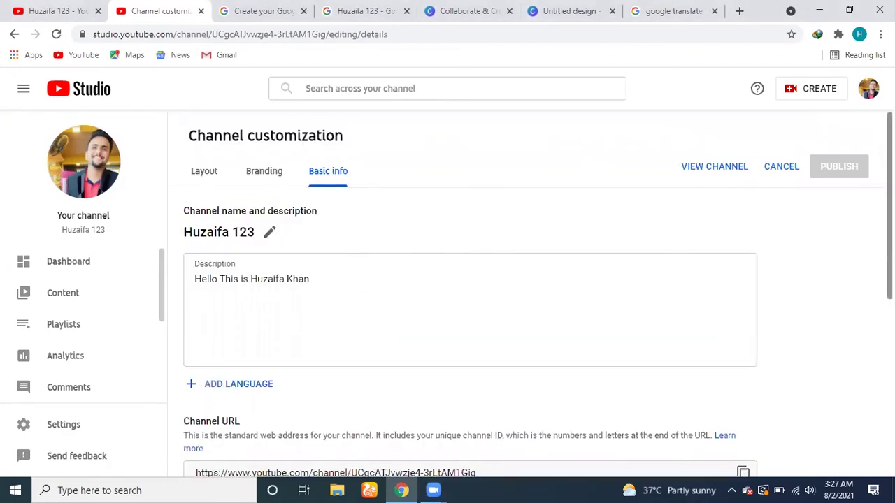
scroll(538, 315, down, 1)
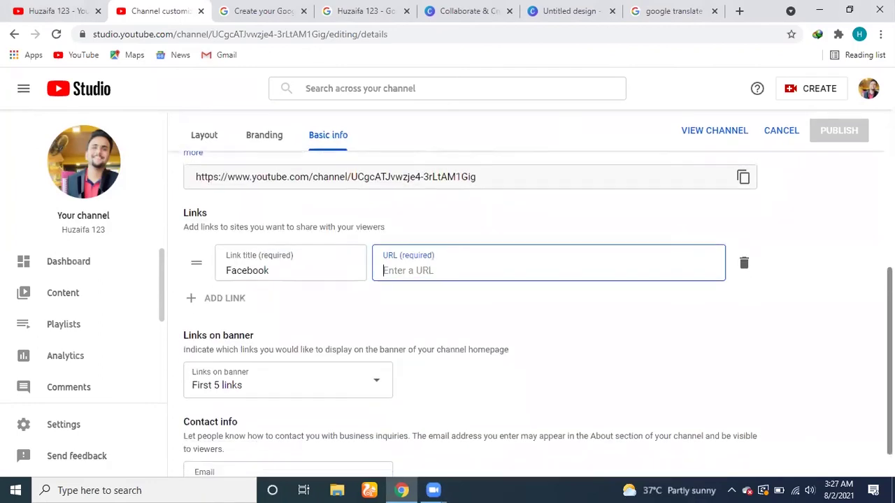
scroll(538, 314, up, 1)
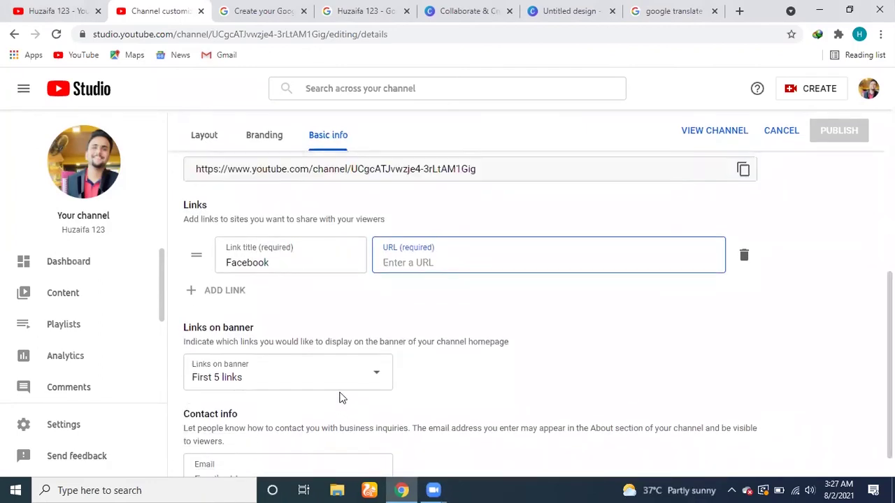
click(197, 258)
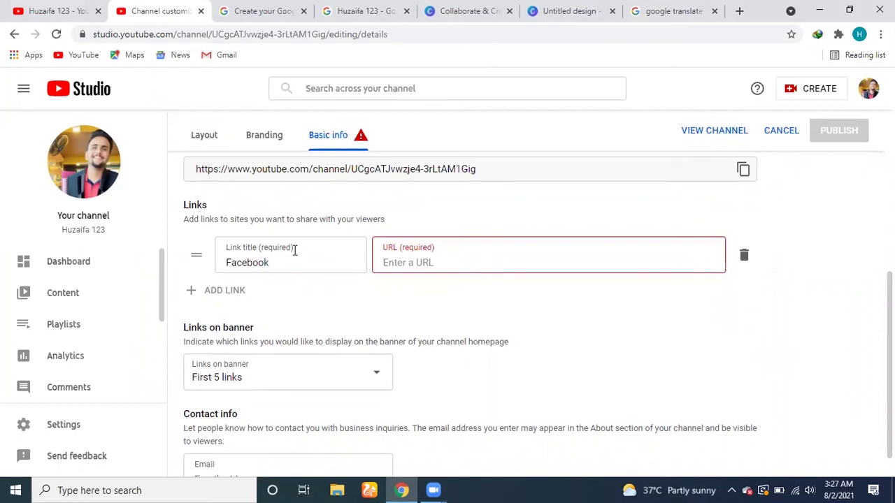
click(676, 257)
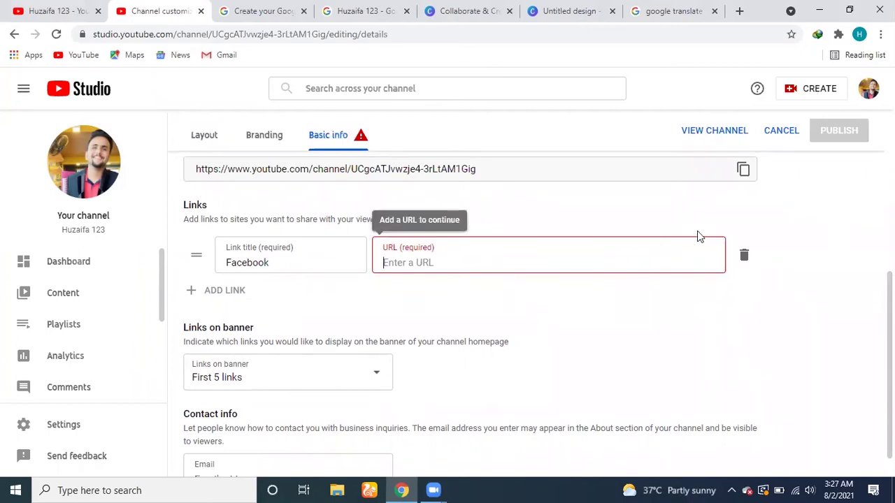
Step: Erase the 'Facebook' link title, leaving the link row empty, with the banner links setting left unchanged
click(304, 255)
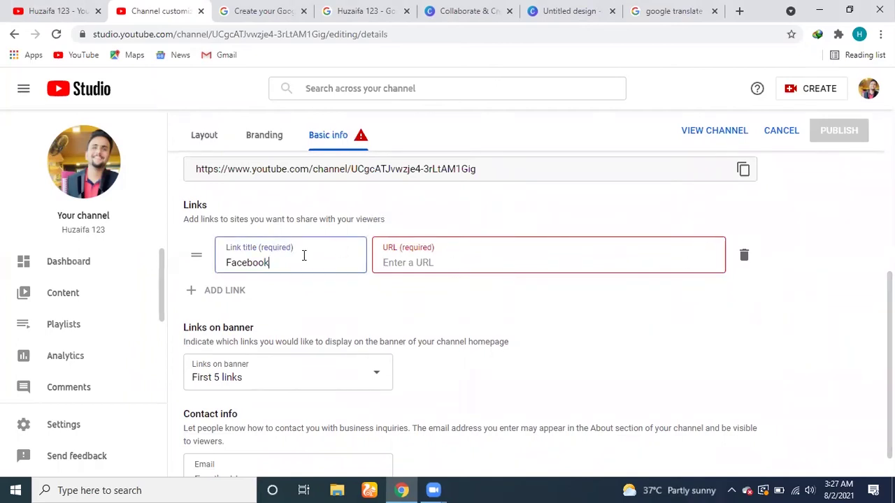
key(BackSpace)
key(BackSpace)
key(BackSpace)
key(BackSpace)
key(BackSpace)
key(BackSpace)
key(BackSpace)
key(BackSpace)
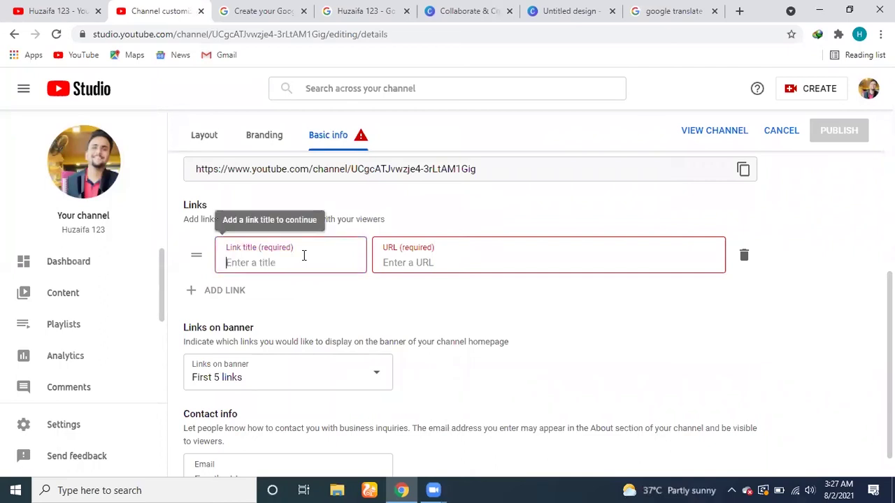
click(692, 326)
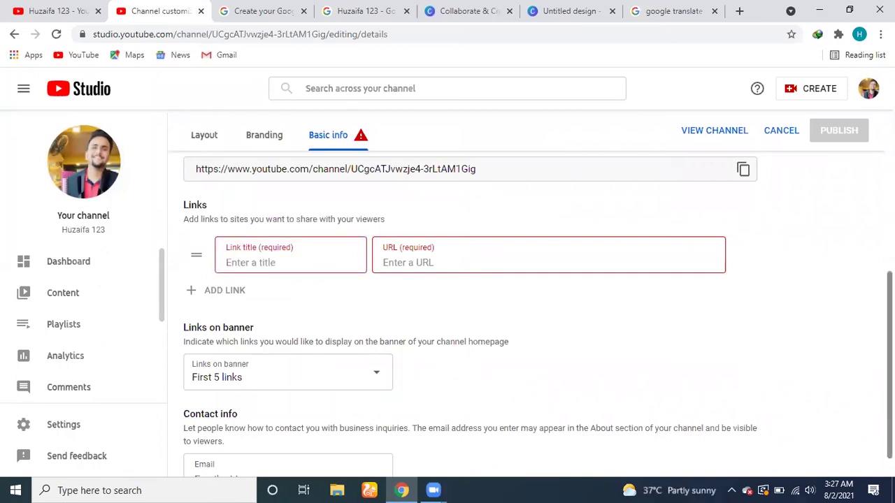
scroll(531, 315, down, 1)
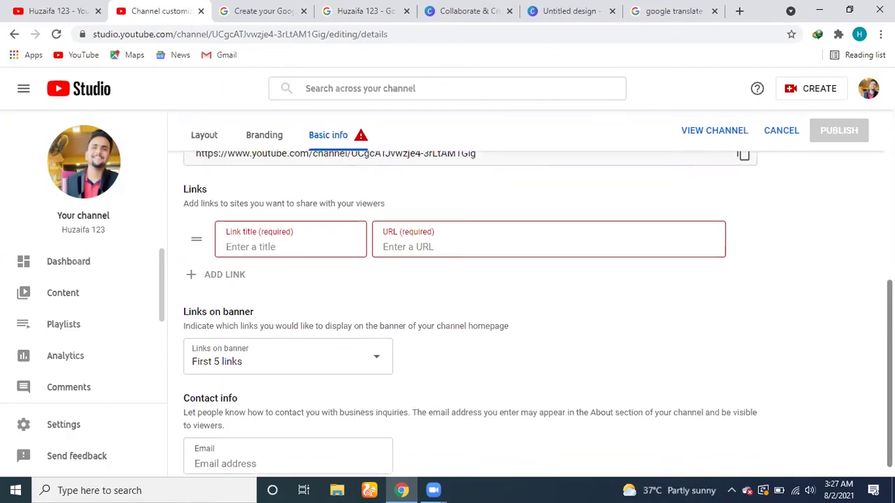
click(355, 343)
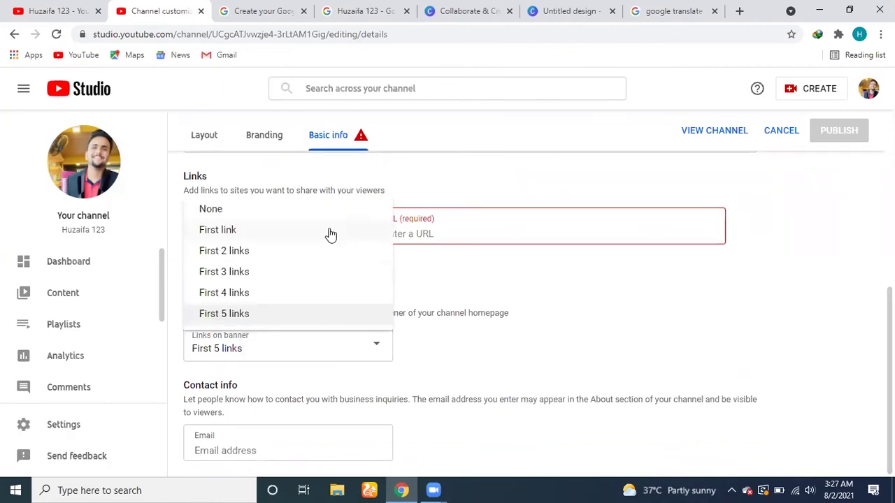
click(475, 360)
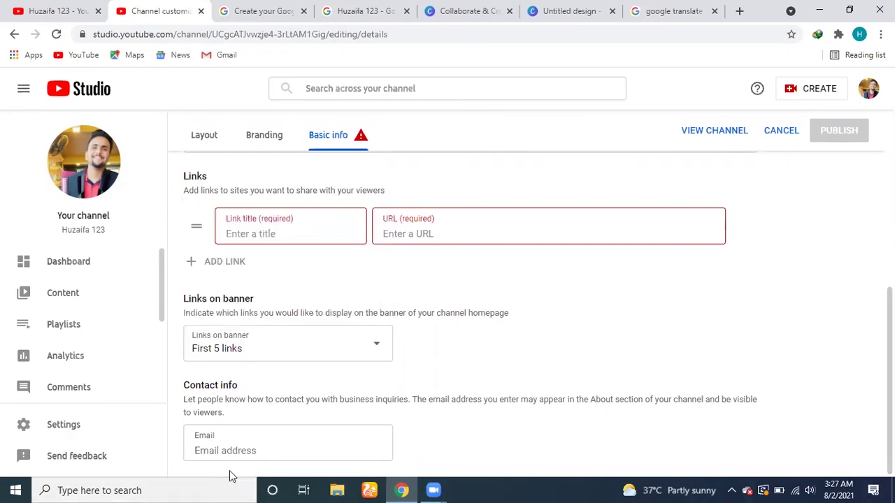
click(283, 450)
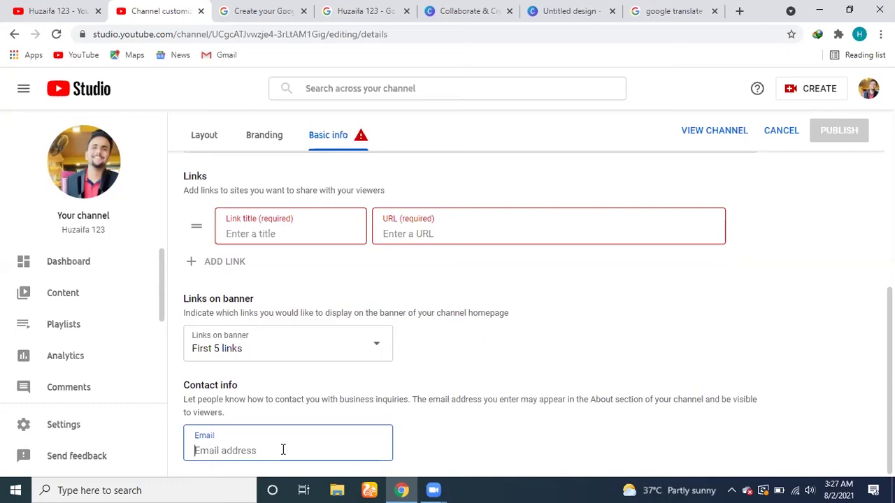
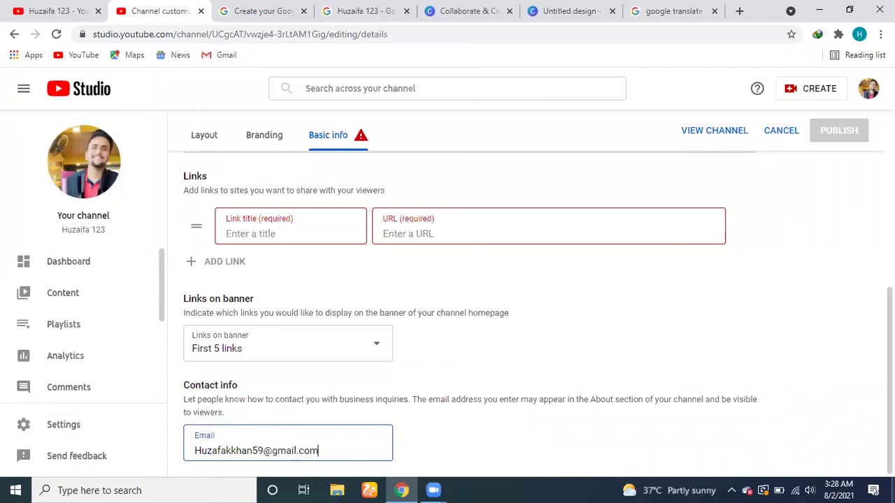
Step: Enter the channel's contact e-mail address in the Email field
scroll(881, 314, up, 3)
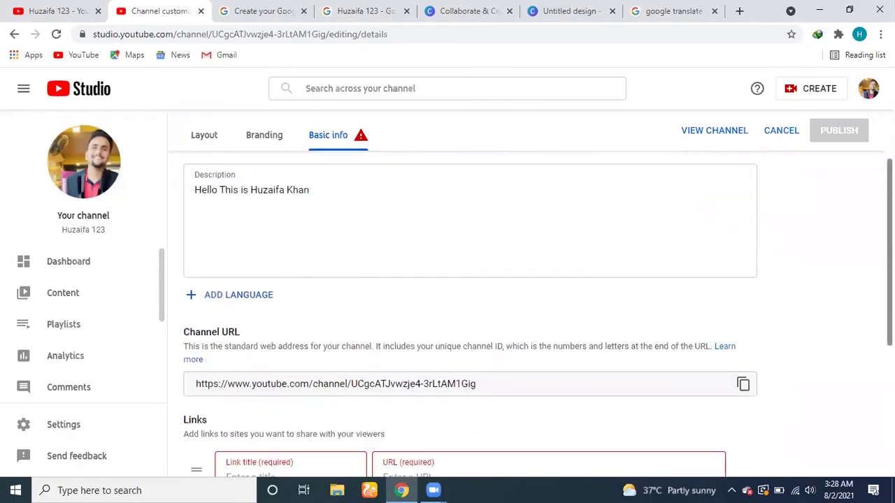
scroll(730, 312, down, 3)
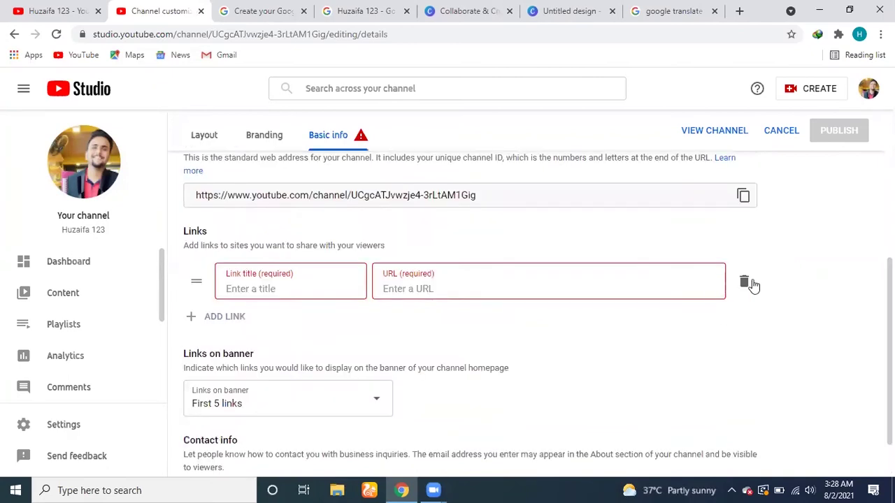
Step: Delete the empty link row and scroll back to the top of Basic info
click(745, 283)
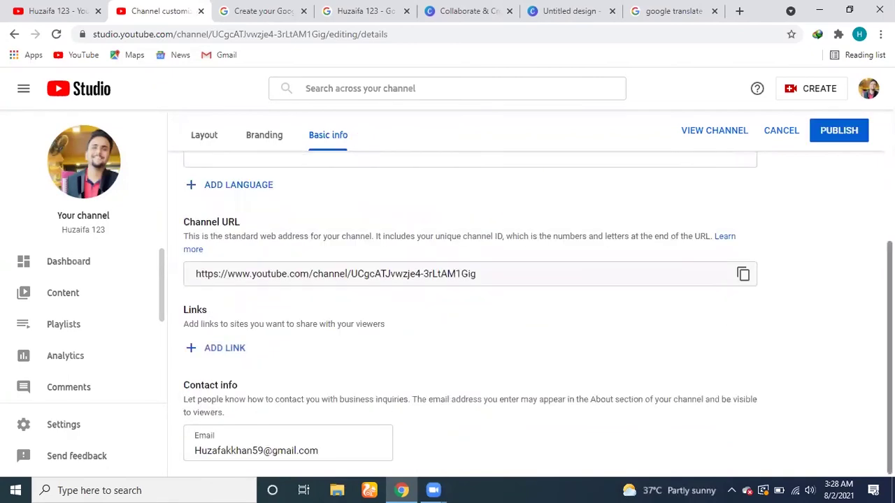
scroll(470, 314, up, 1)
scroll(470, 314, up, 2)
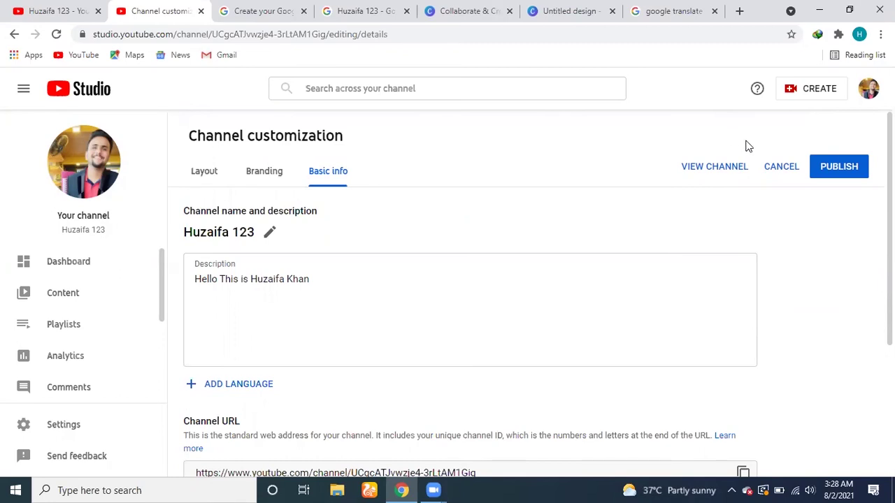
Step: Publish the basic info changes and open the channel Settings from the sidebar
click(853, 170)
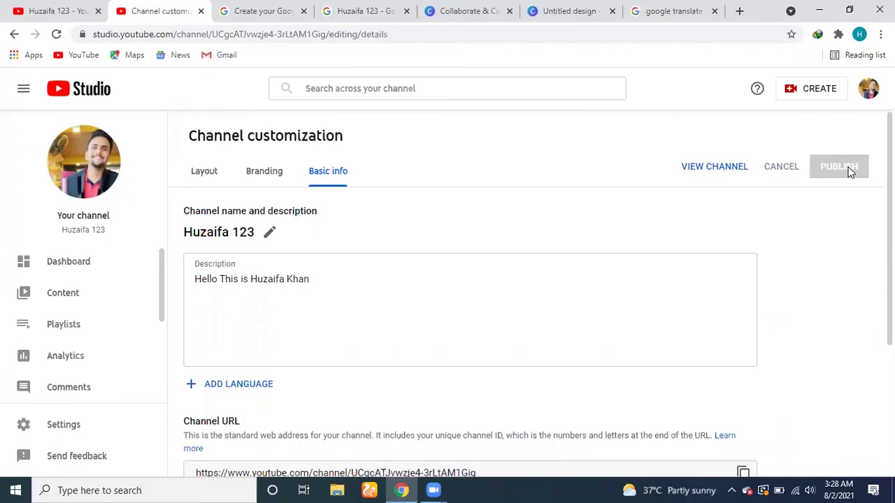
drag(160, 267, 149, 392)
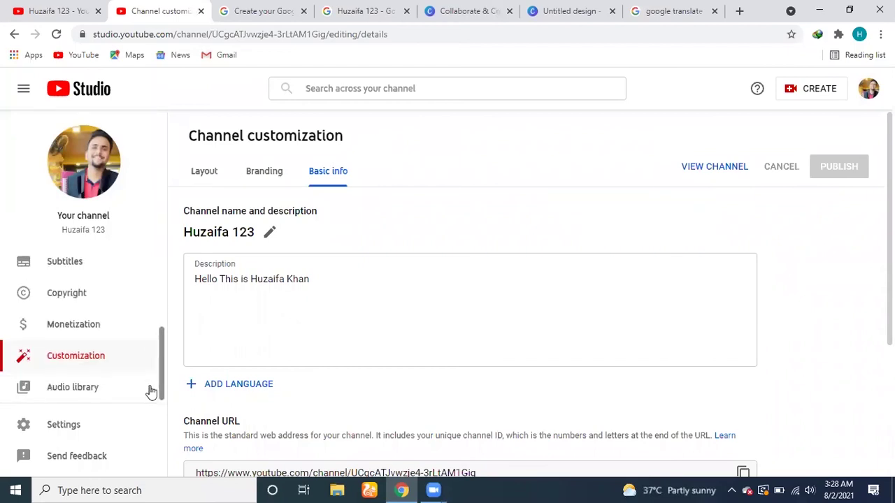
click(62, 425)
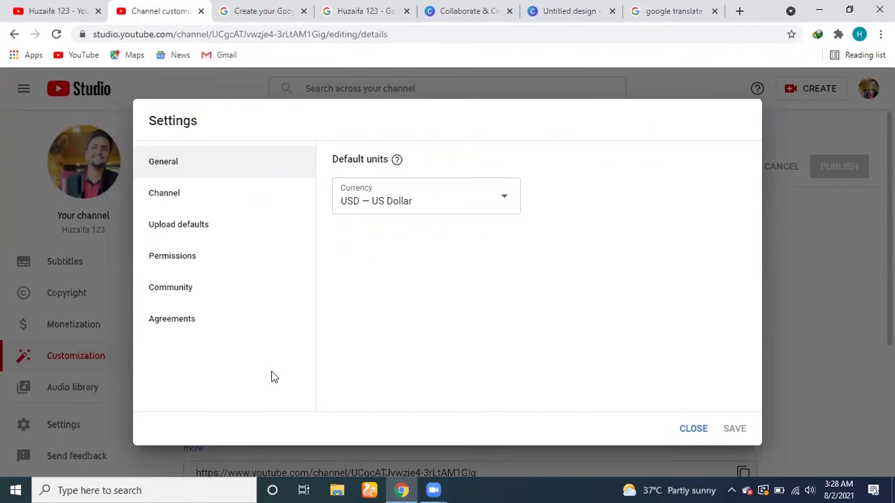
Step: Set the country of residence to Pakistan under Settings > Channel > Basic info, correcting a mistaken Panama pick
click(186, 195)
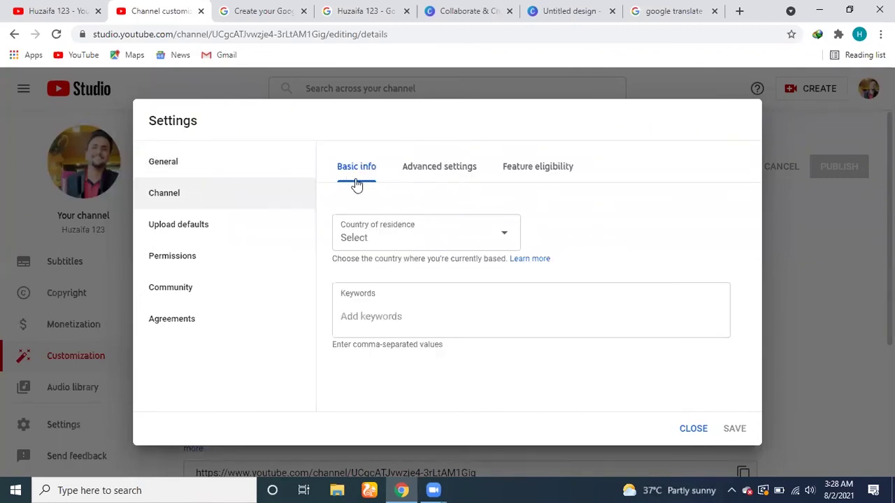
click(421, 236)
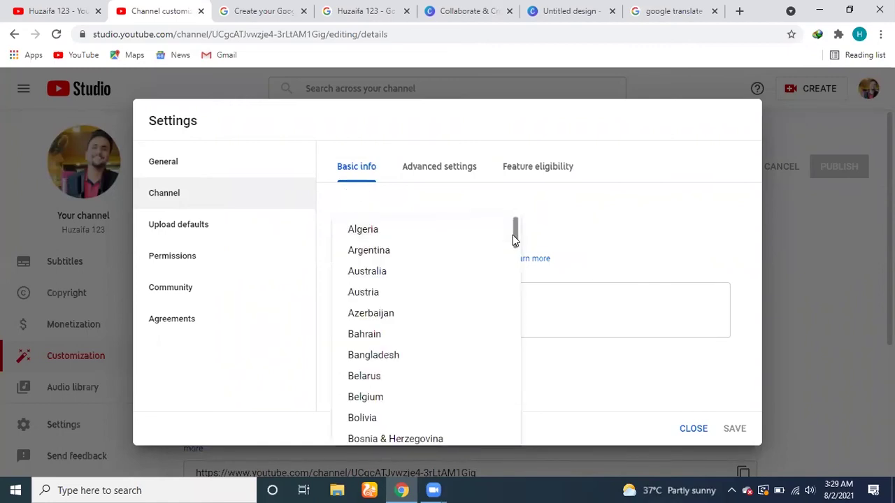
drag(513, 246, 525, 378)
click(384, 273)
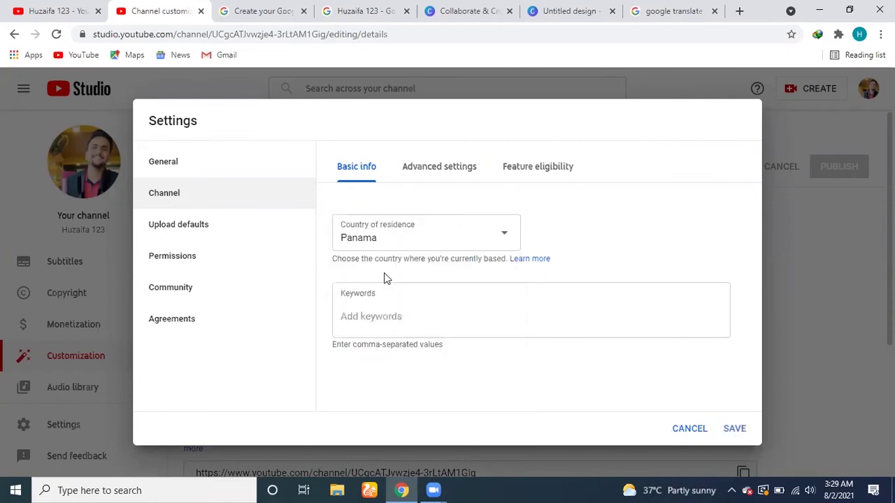
click(489, 237)
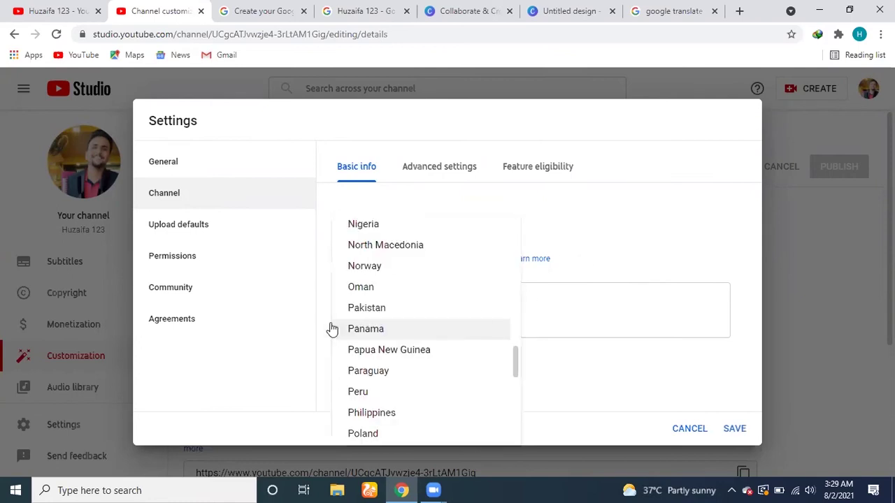
click(394, 307)
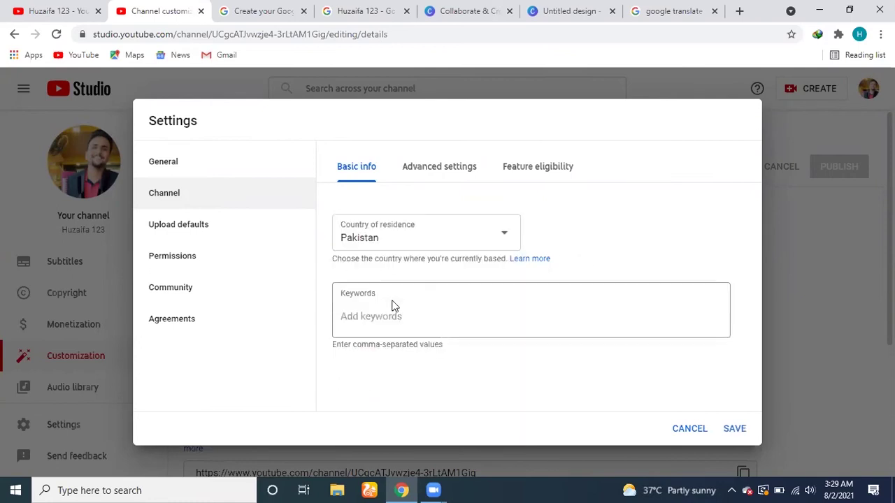
click(471, 321)
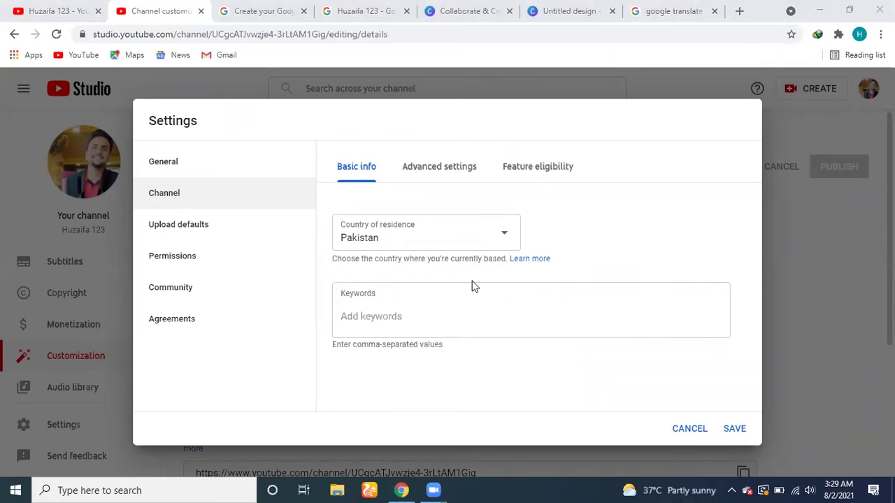
Step: Enter channel keywords how, how to, tech videos and the channel name, then switch to Advanced settings
click(456, 324)
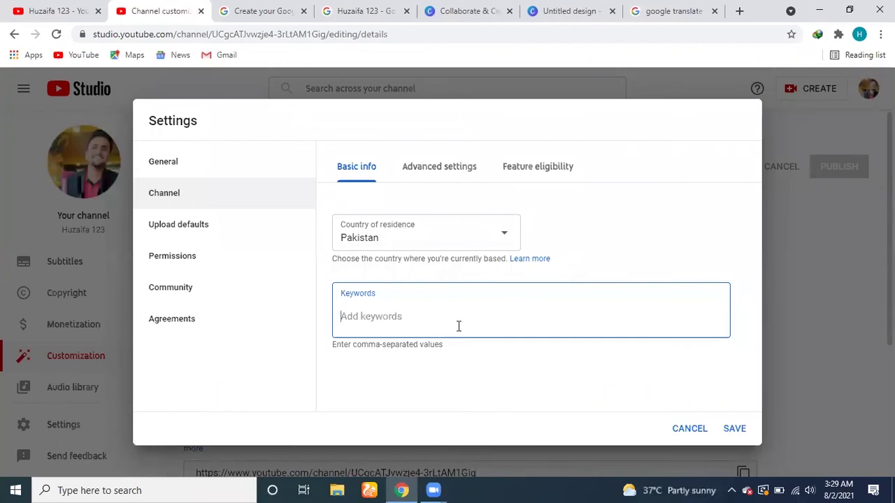
text(how ,)
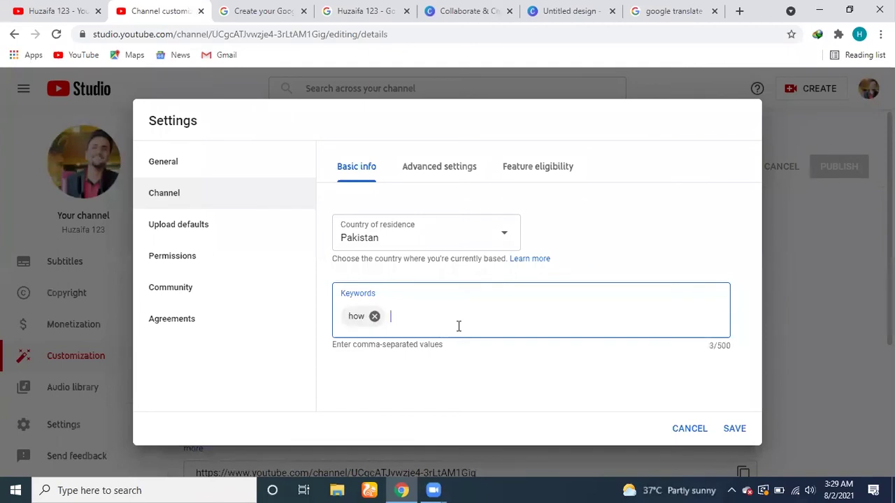
text(how to)
text(,)
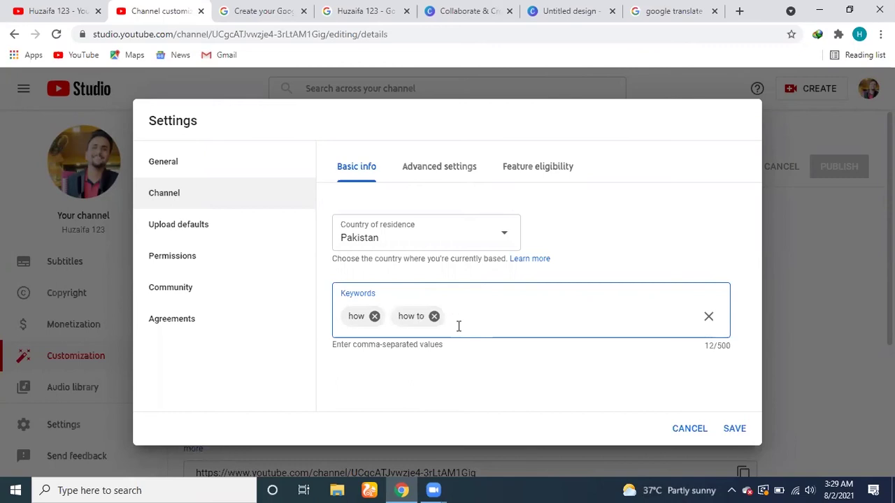
text(a)
key(BackSpace)
text(tech videos)
key(Return)
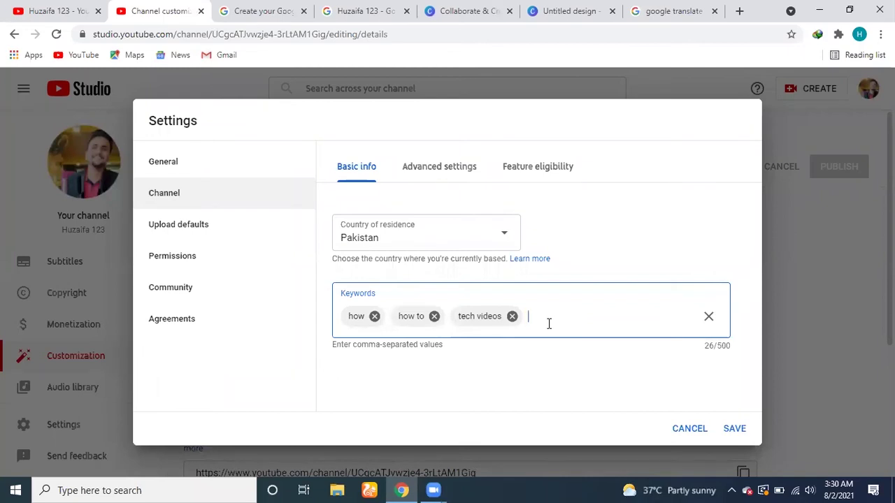
text(Huzaifa 123)
key(Return)
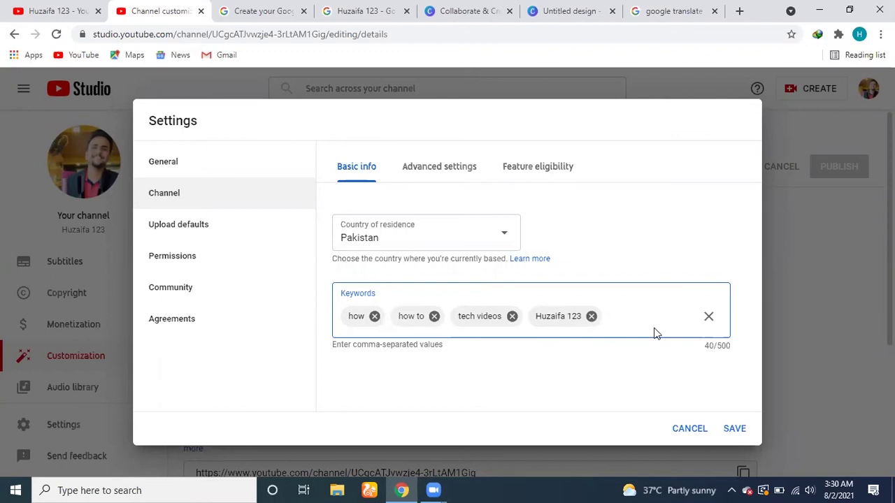
click(441, 168)
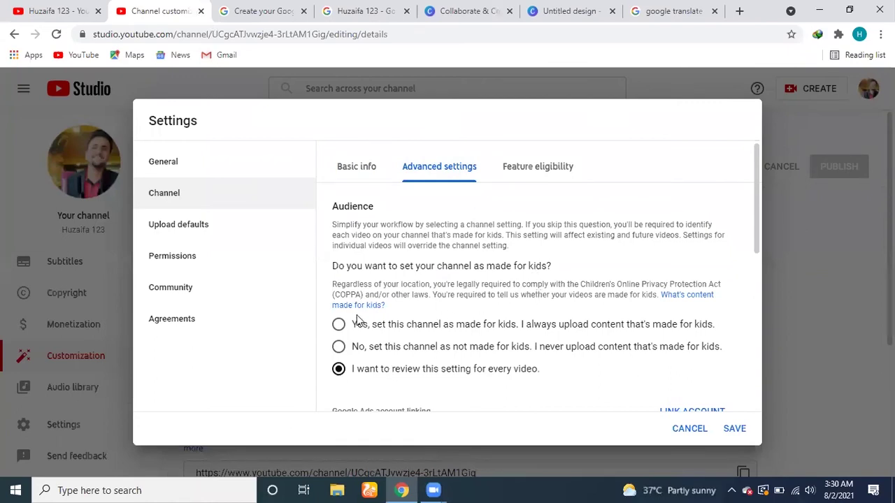
Step: Set the channel's audience option, keep the subscriber count visible, and view Feature eligibility
click(340, 349)
drag(762, 222, 758, 307)
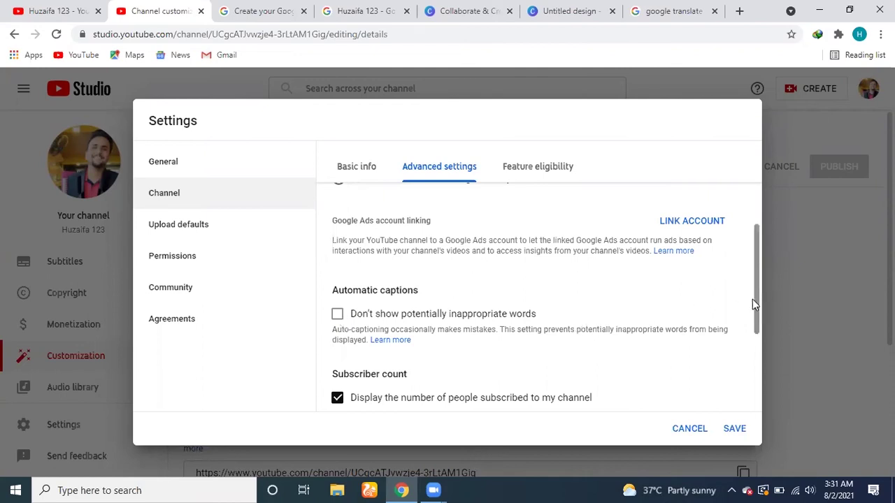
drag(757, 300, 757, 348)
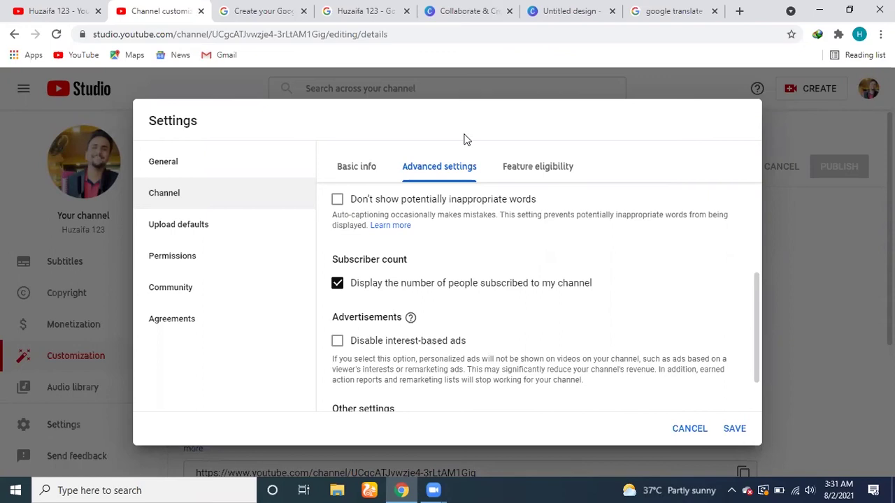
click(369, 288)
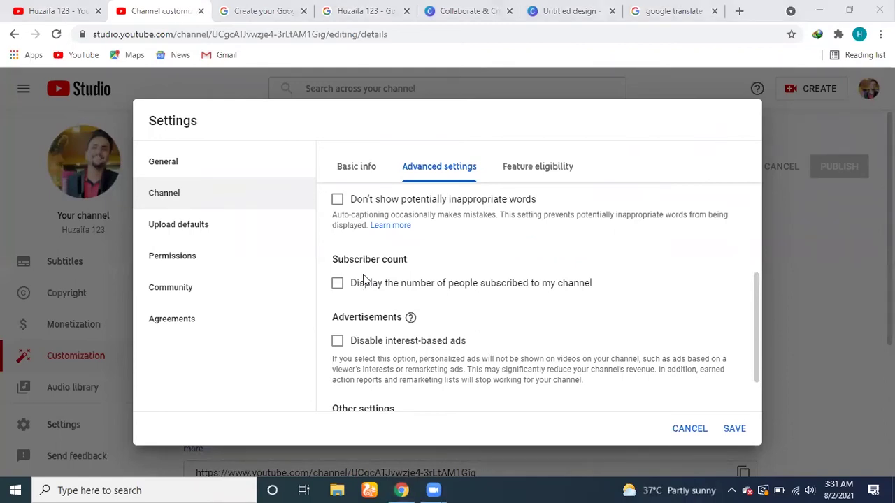
click(338, 283)
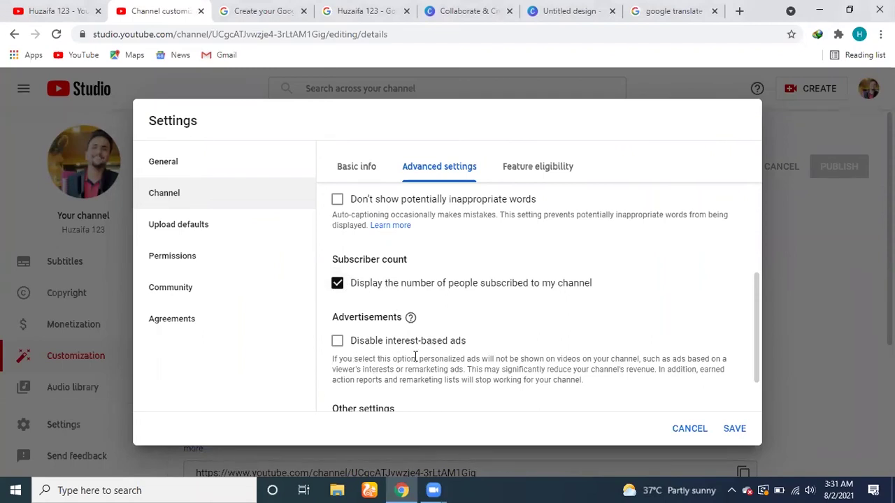
drag(757, 361, 758, 388)
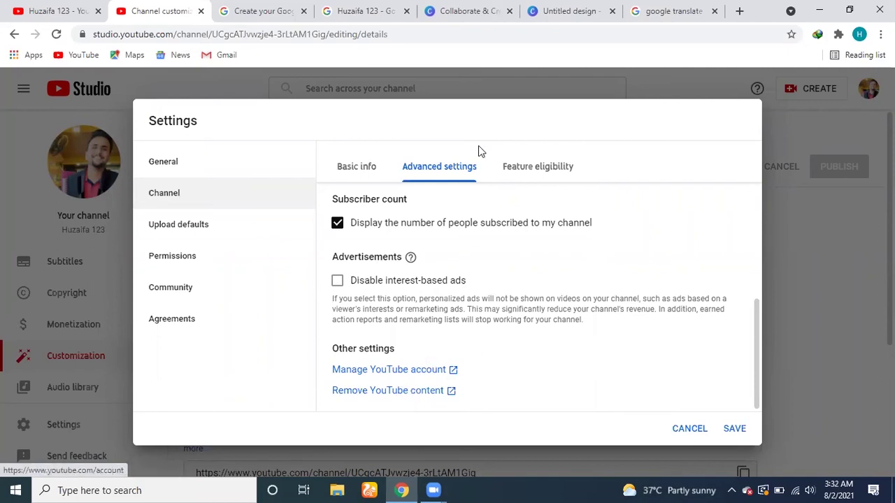
click(519, 175)
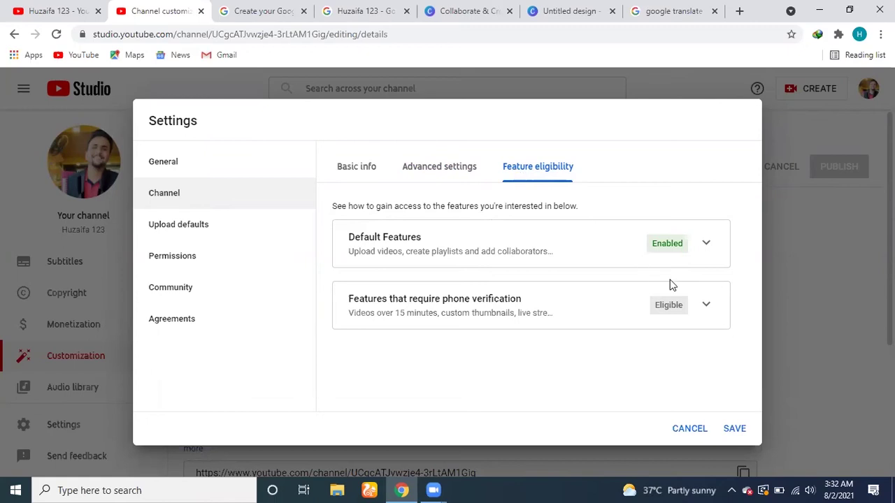
Step: Expand the phone-verification features details and start verifying the channel's phone number
click(707, 304)
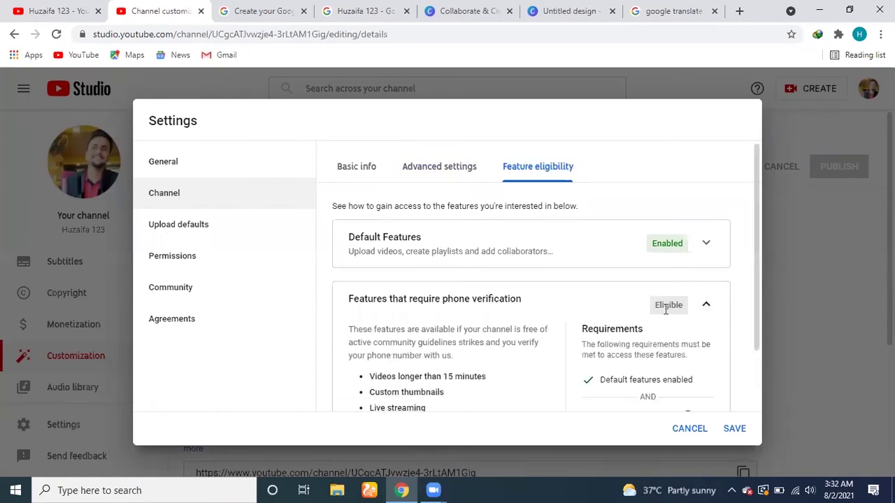
drag(758, 312, 756, 373)
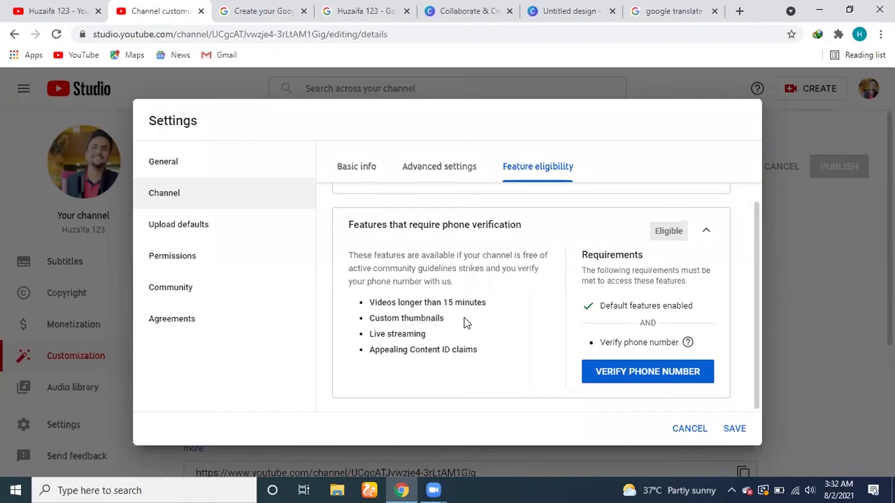
click(704, 232)
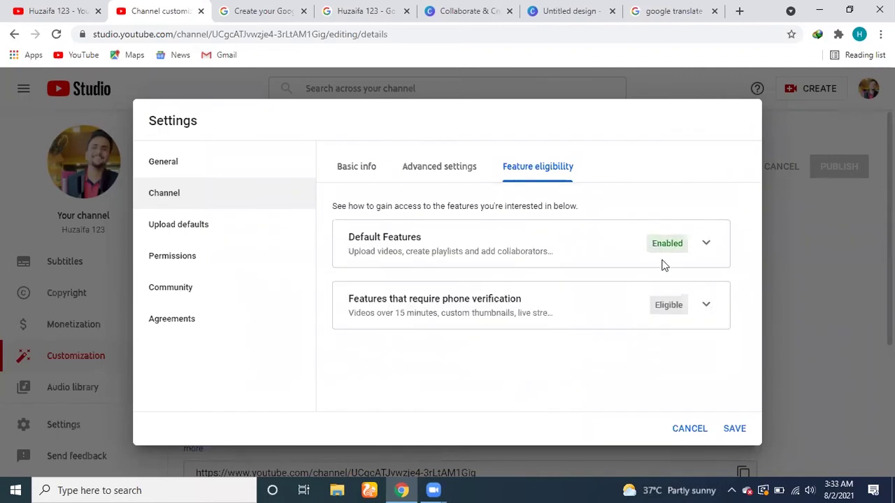
click(705, 309)
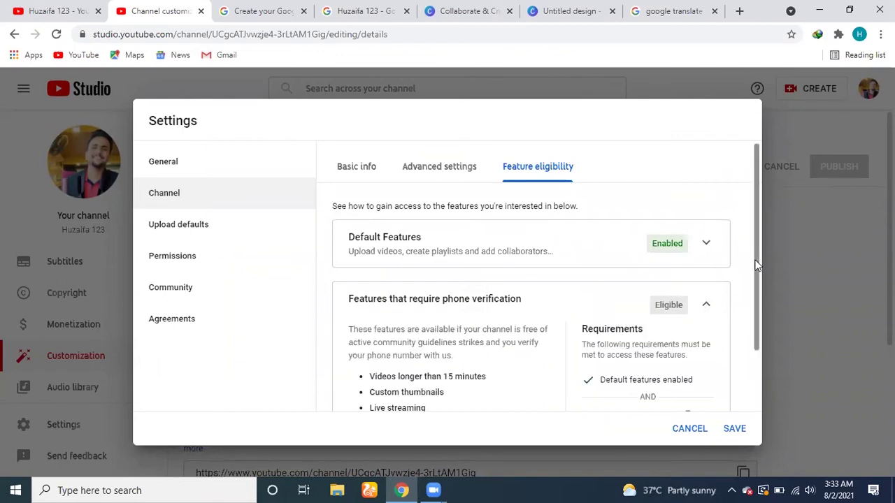
scroll(756, 280, down, 1)
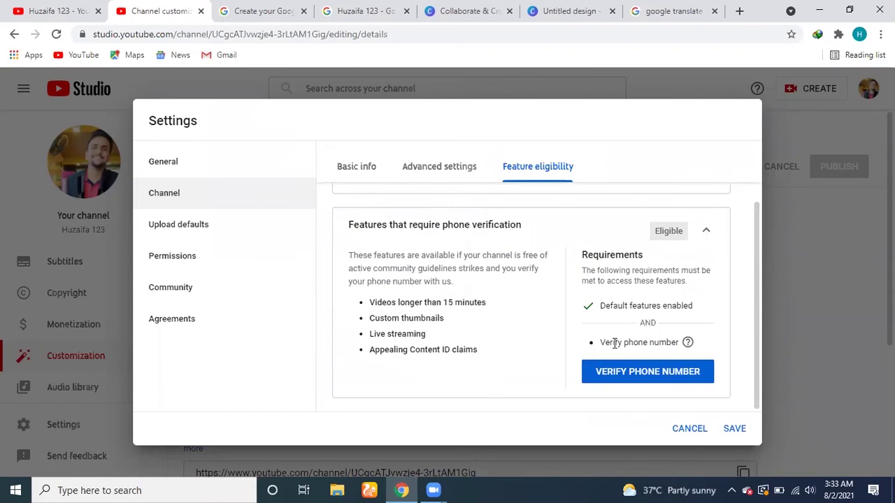
click(627, 378)
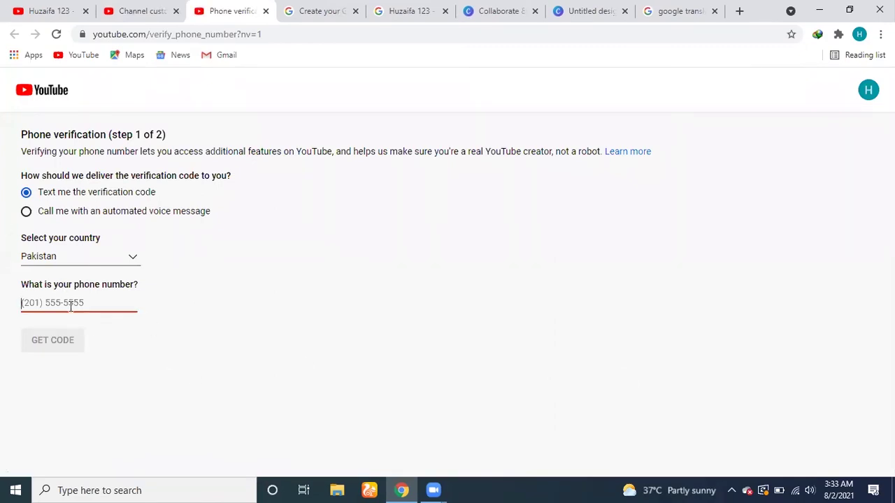
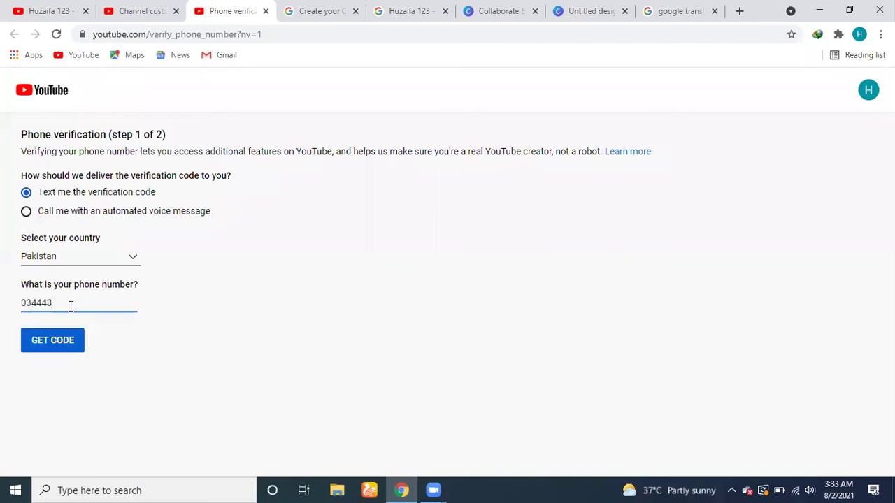
Step: Enter the phone number, submit the texted 6-digit code, and return to Channel customization
click(67, 343)
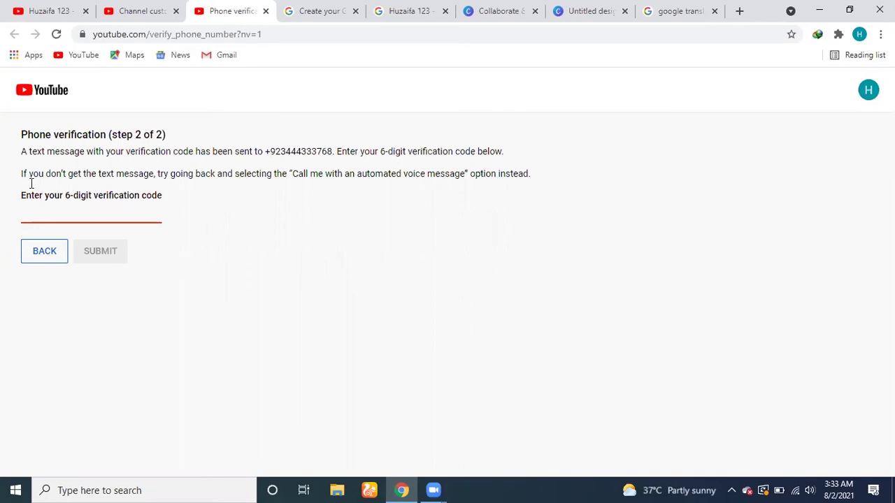
click(102, 259)
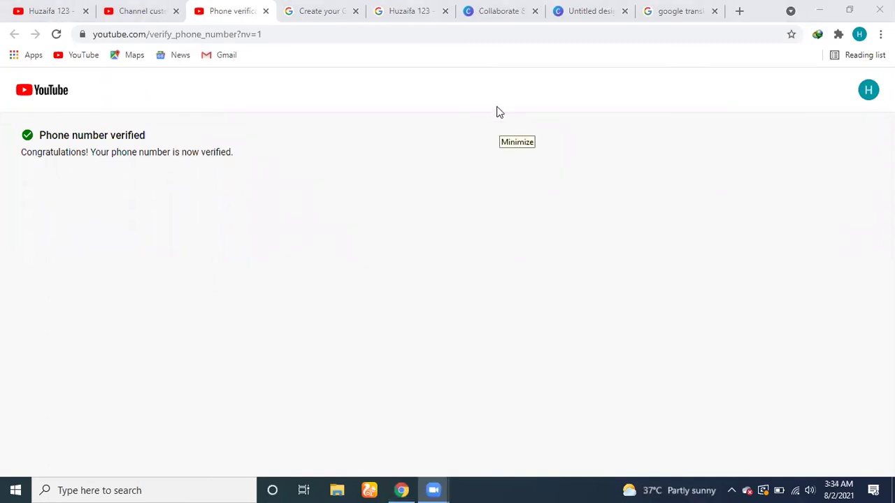
click(145, 10)
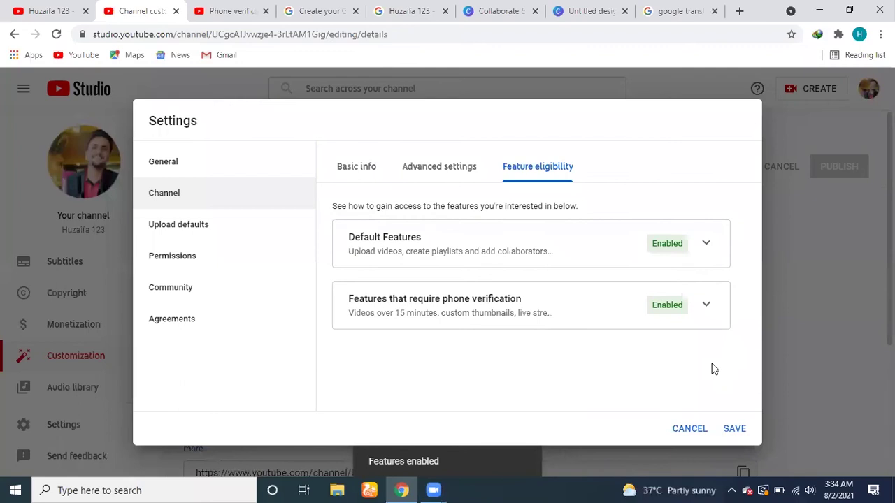
Step: Confirm phone-verification features show Enabled and save the channel settings
click(706, 305)
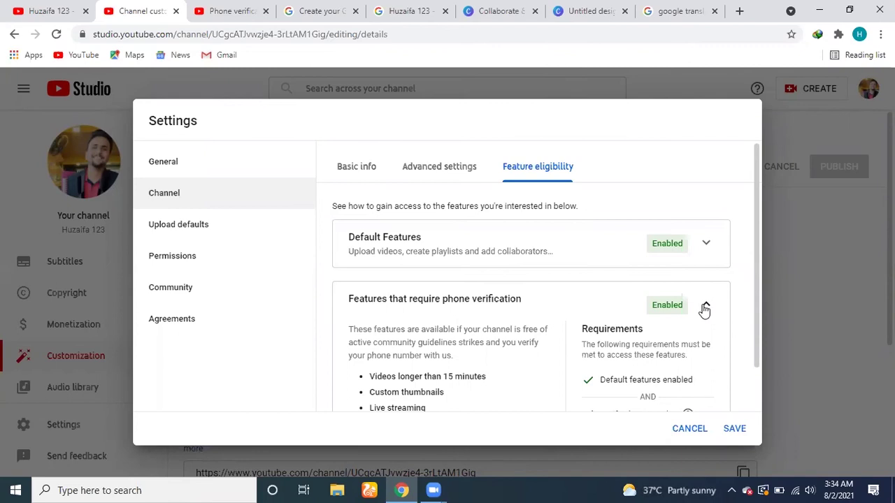
click(704, 310)
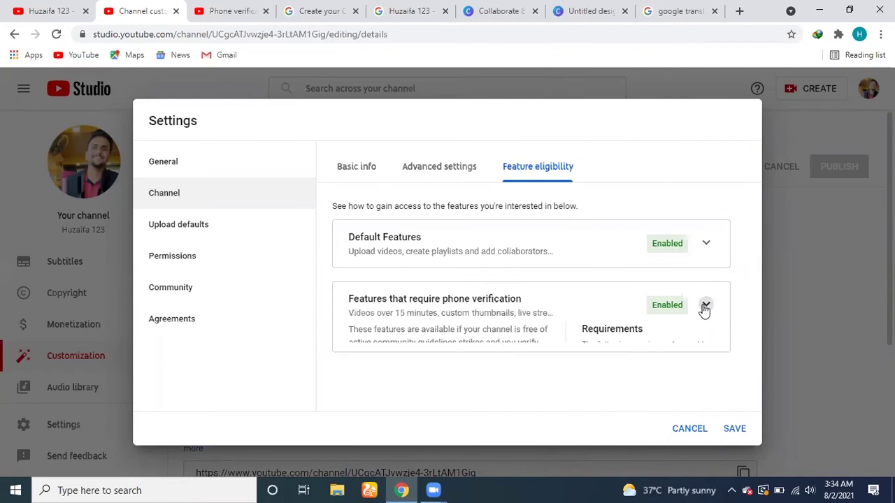
click(461, 170)
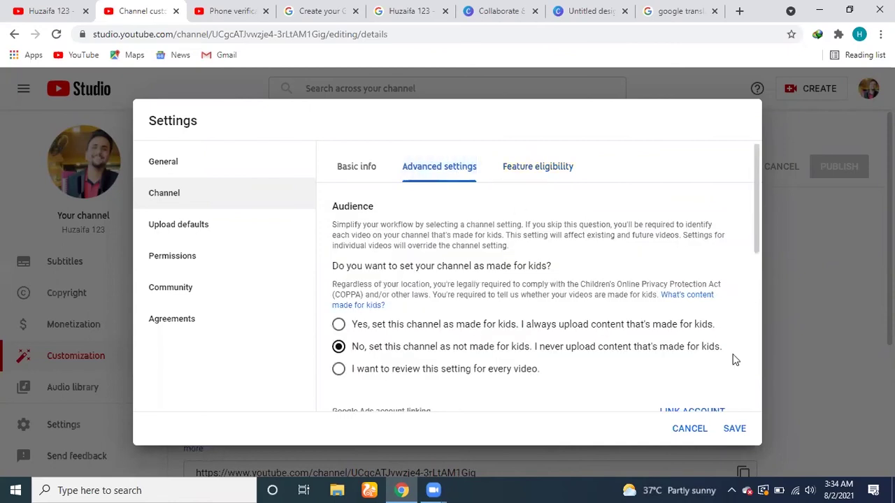
click(734, 428)
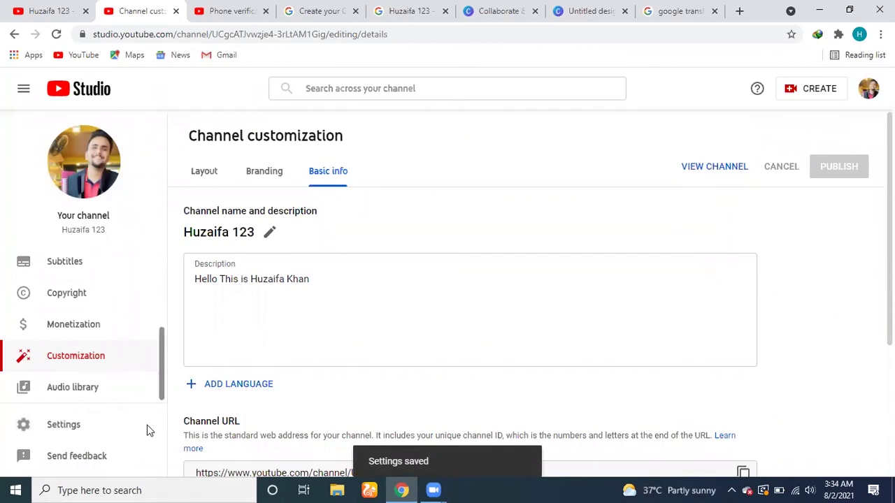
Step: Reopen Settings > Channel > Advanced settings and open Manage YouTube account
click(80, 427)
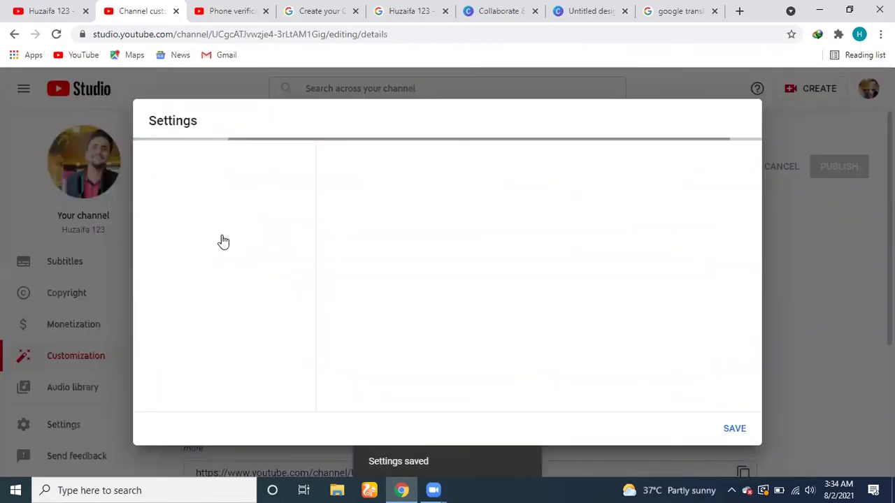
click(200, 203)
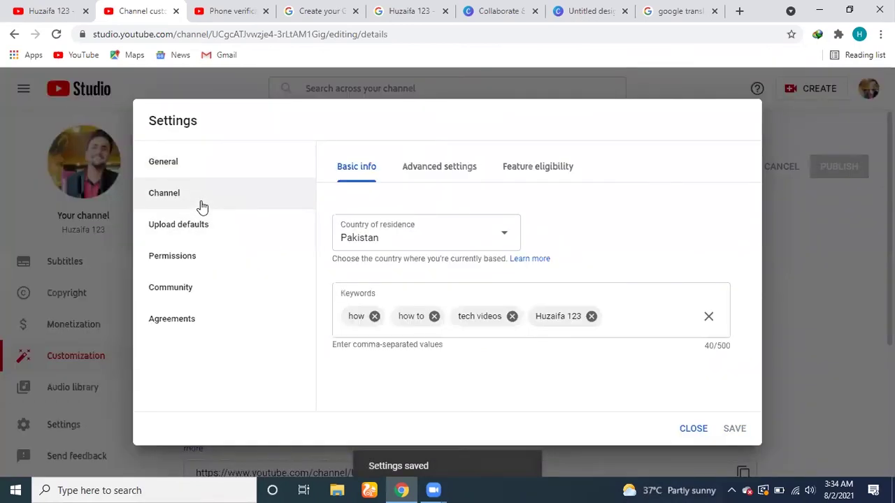
click(456, 172)
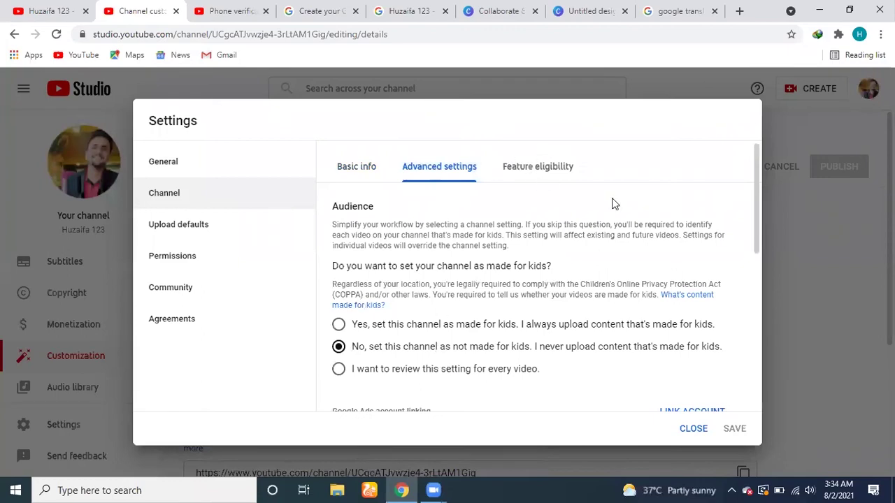
drag(753, 240, 746, 386)
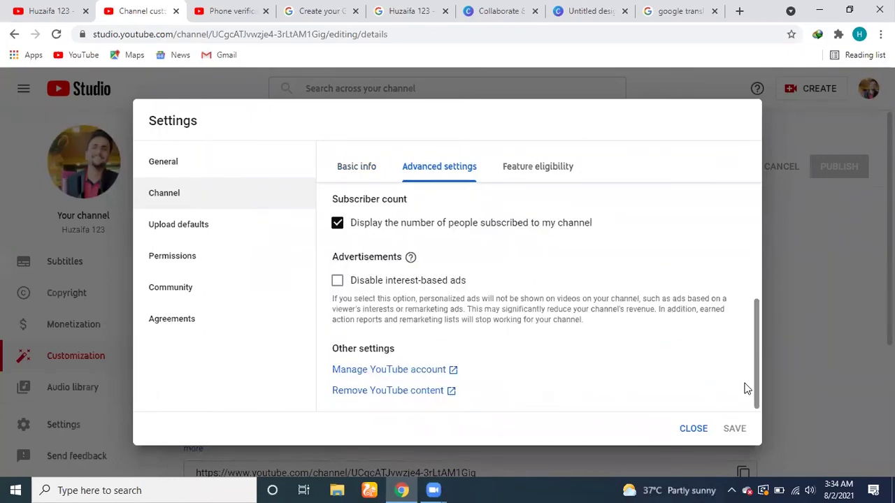
click(427, 372)
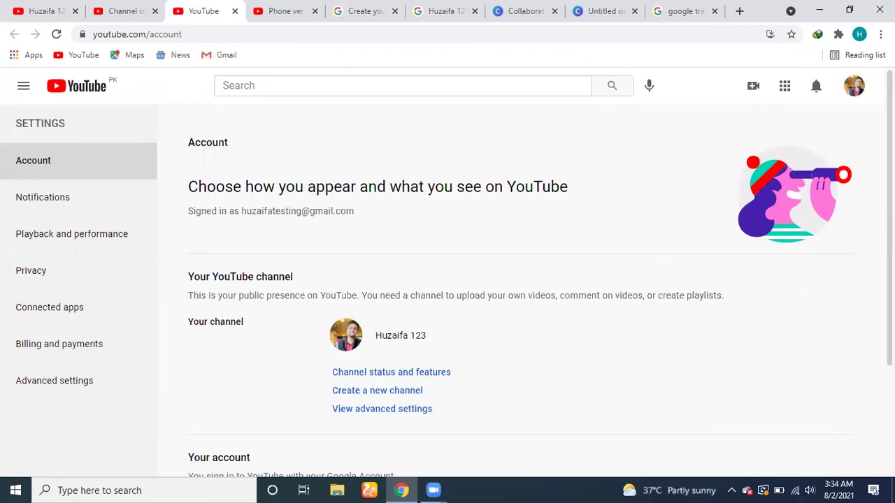
Step: Scroll through the YouTube account settings page, then close its tab with Ctrl+W
scroll(771, 275, down, 2)
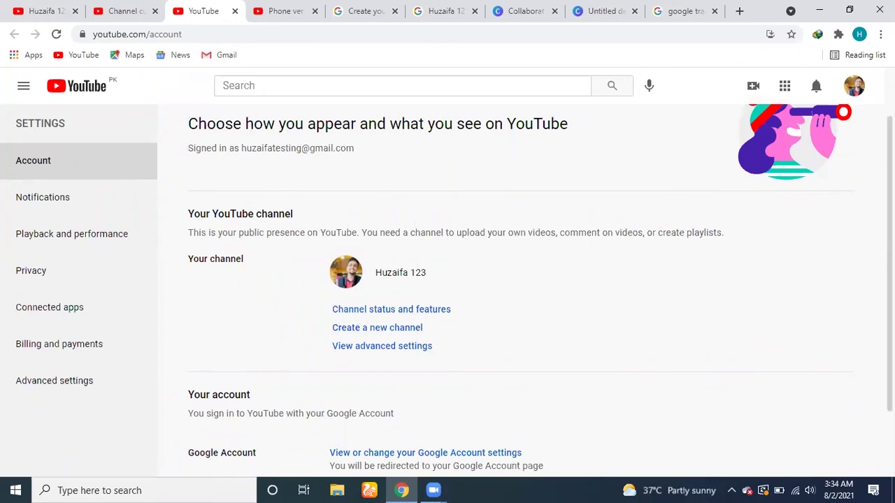
scroll(517, 294, down, 1)
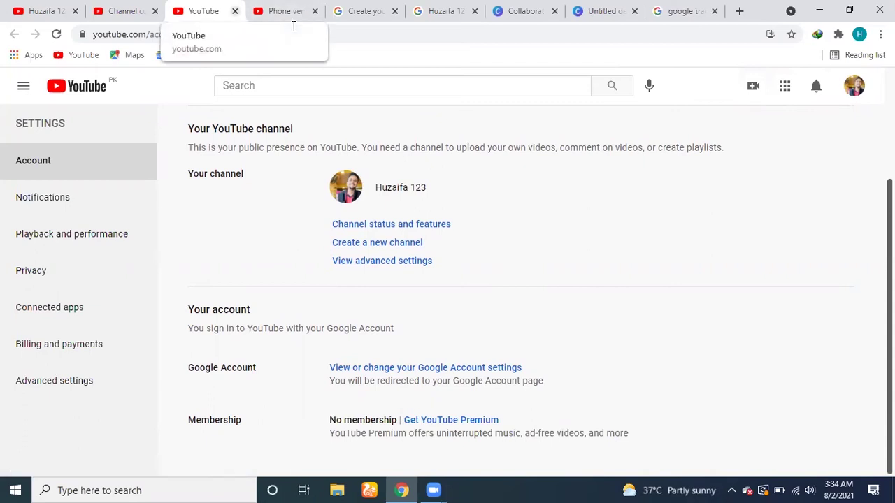
key(ctrl+w)
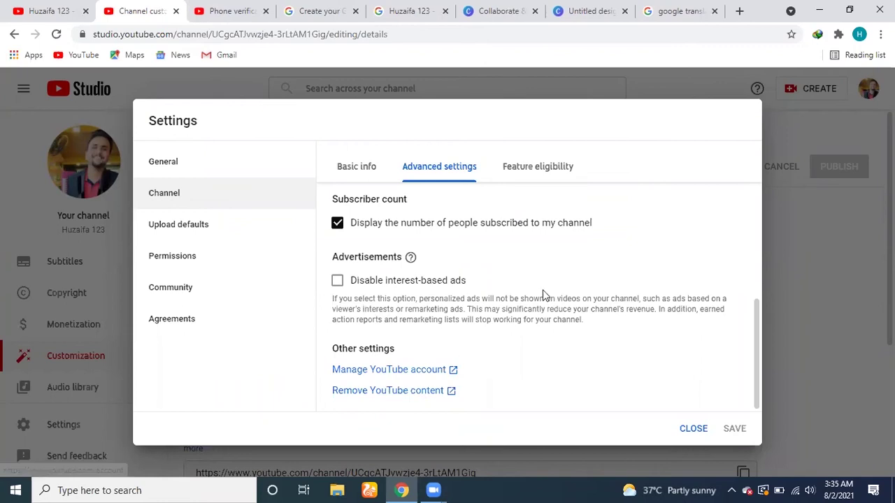
Step: In Upload defaults, set the default visibility for new uploads to Public
click(186, 233)
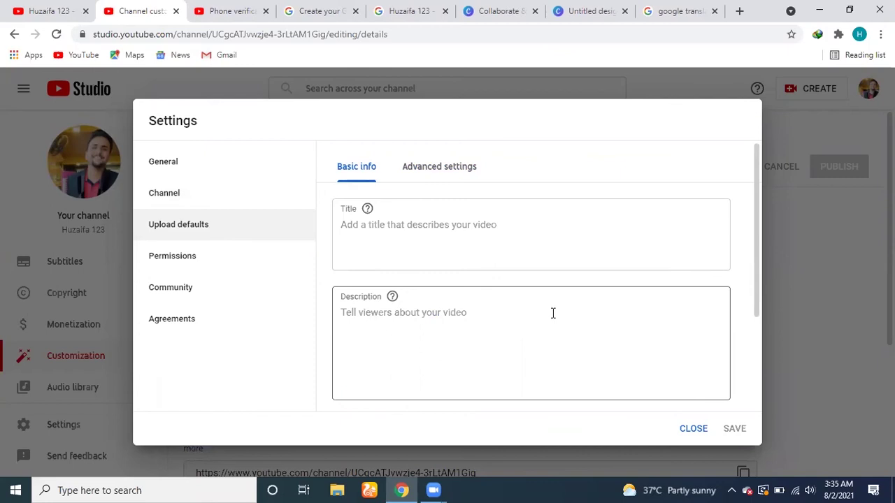
click(493, 316)
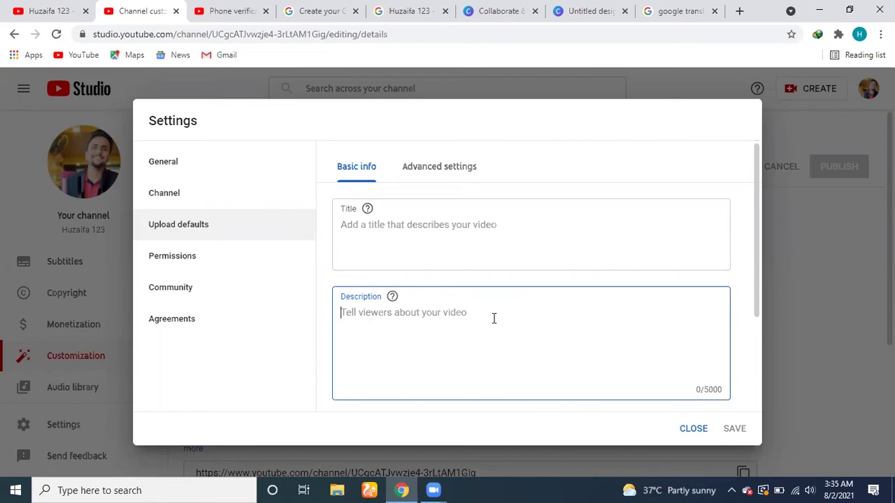
drag(754, 237, 755, 338)
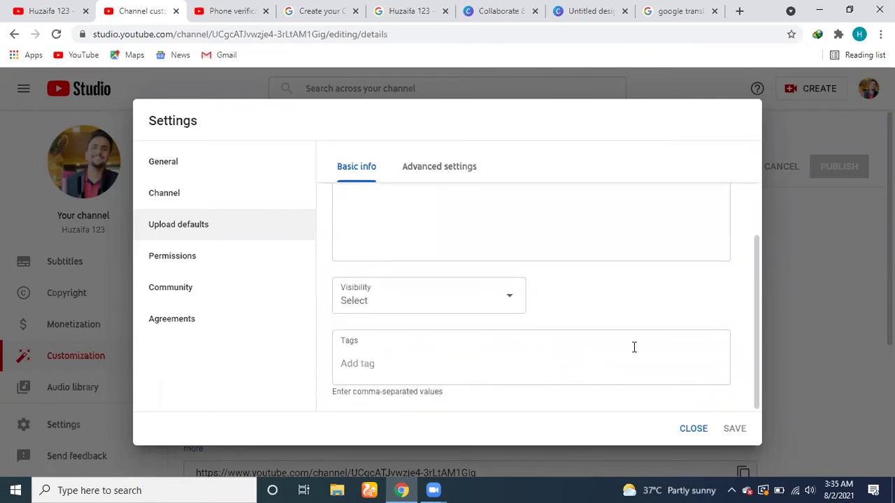
click(418, 299)
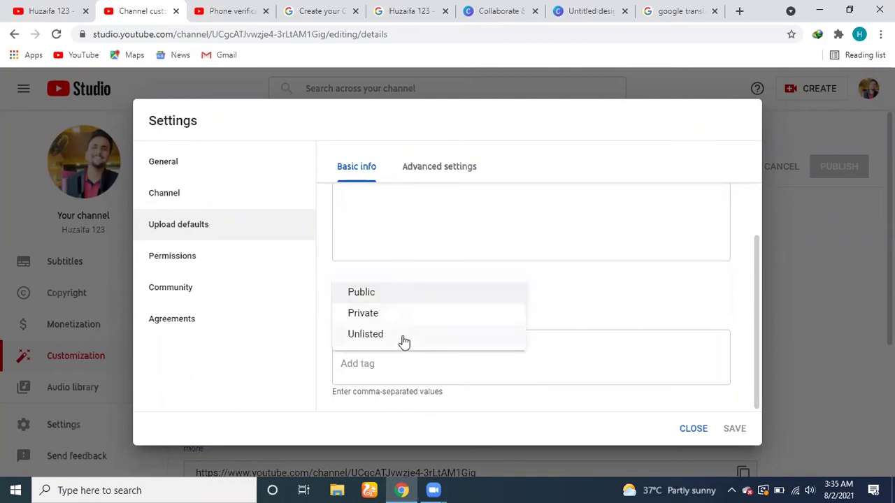
click(411, 301)
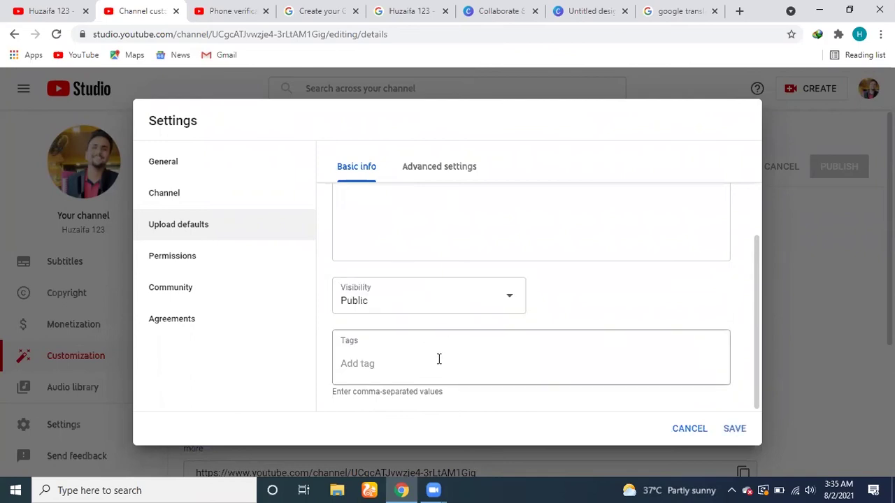
click(462, 298)
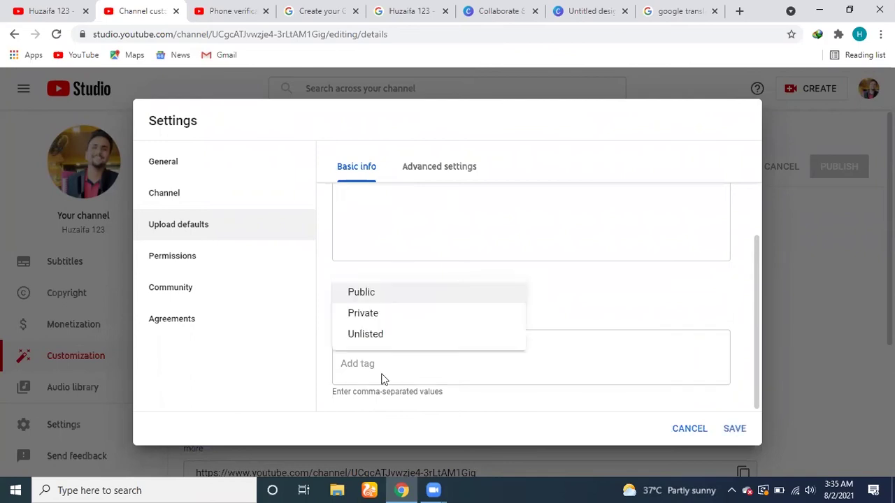
click(562, 322)
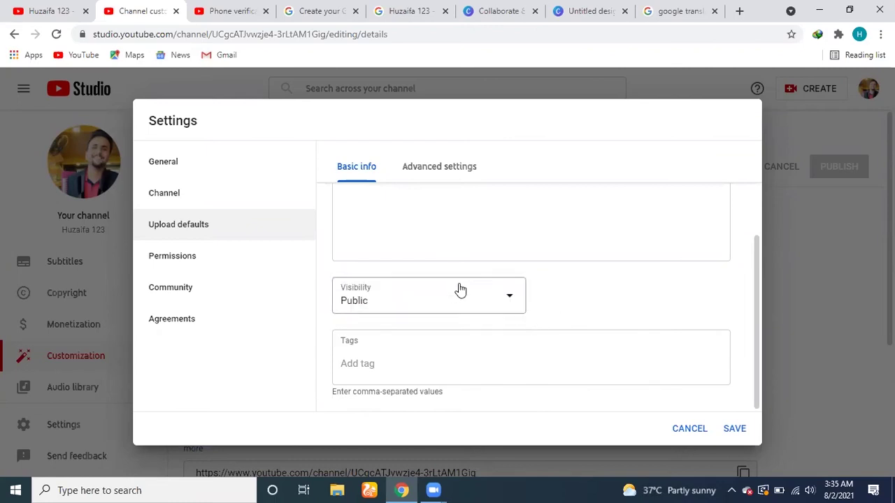
Step: Add default tags how, how to and the channel name, then save
click(404, 372)
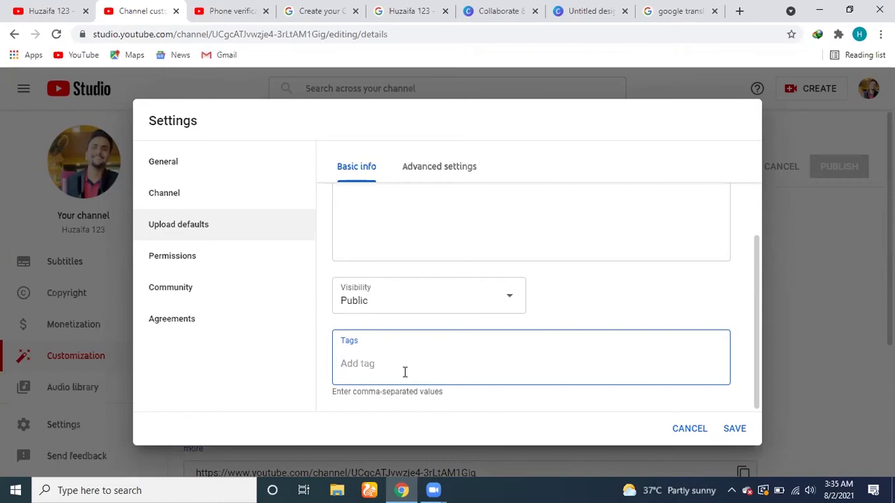
text(how)
key(Return)
text(how)
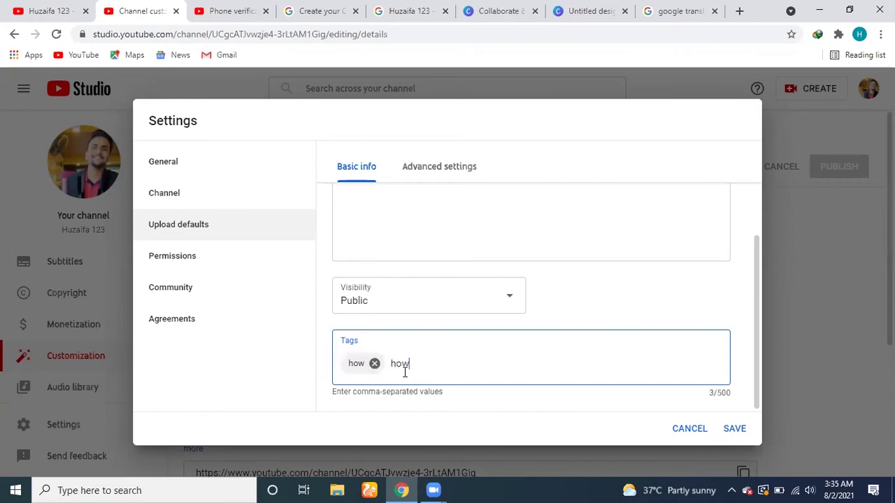
text( to)
key(Return)
text(Hu)
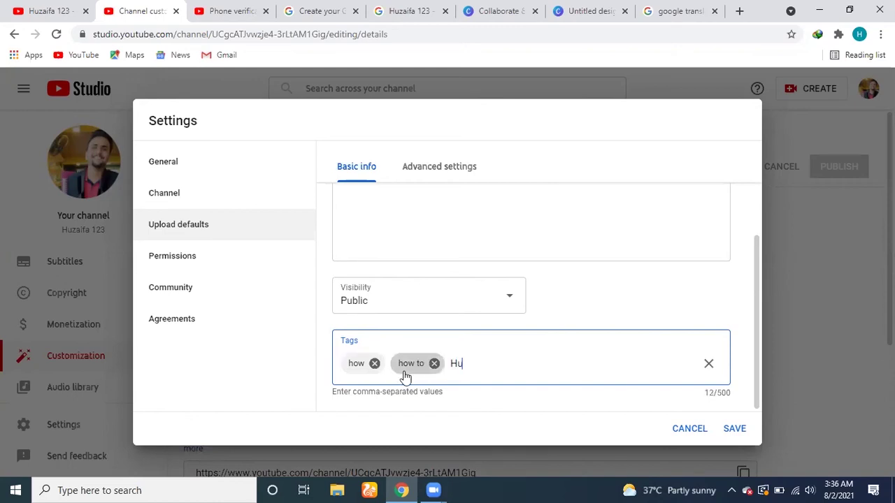
text(zaifa 123)
key(Return)
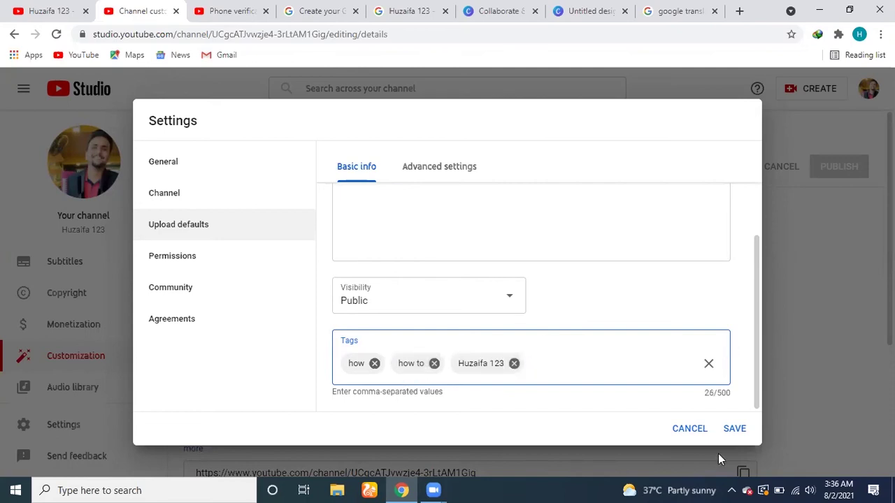
click(731, 432)
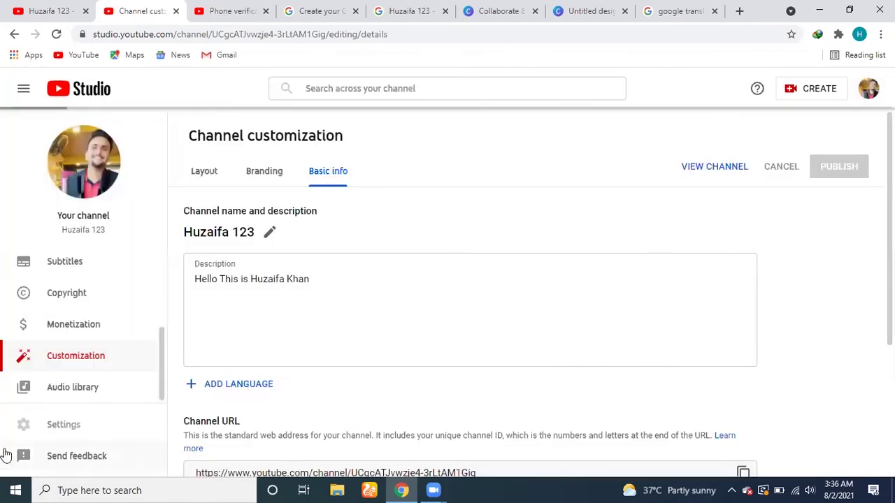
Step: In advanced upload defaults, set category to Gaming and video language to Urdu
click(70, 425)
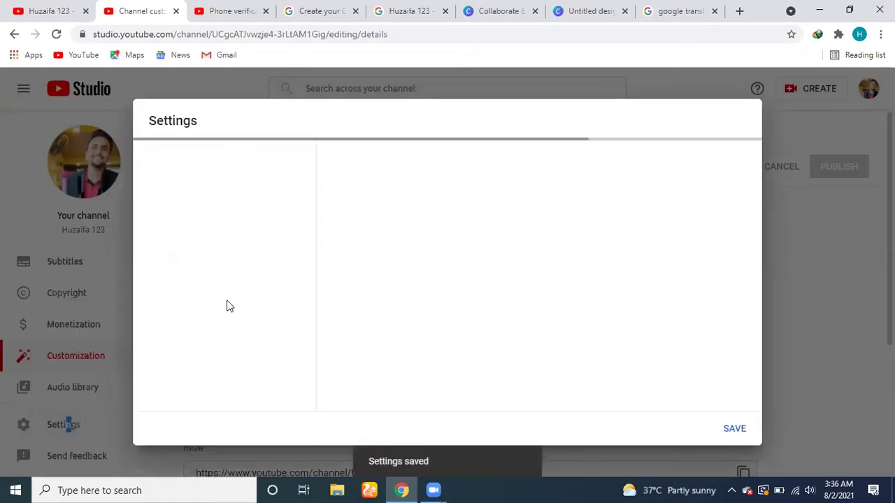
click(200, 225)
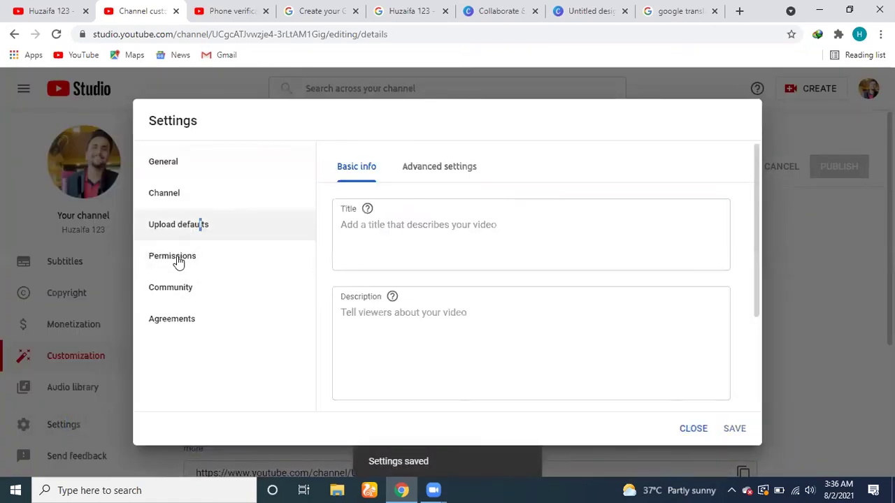
click(179, 258)
click(201, 231)
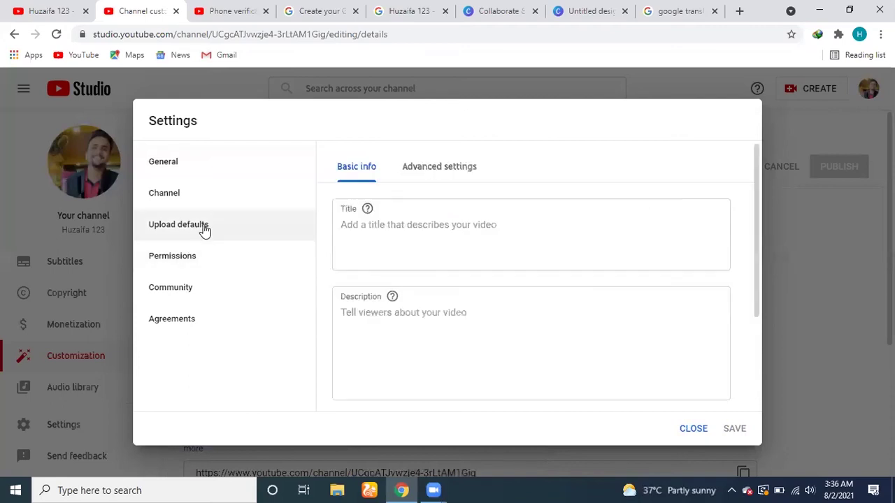
click(433, 169)
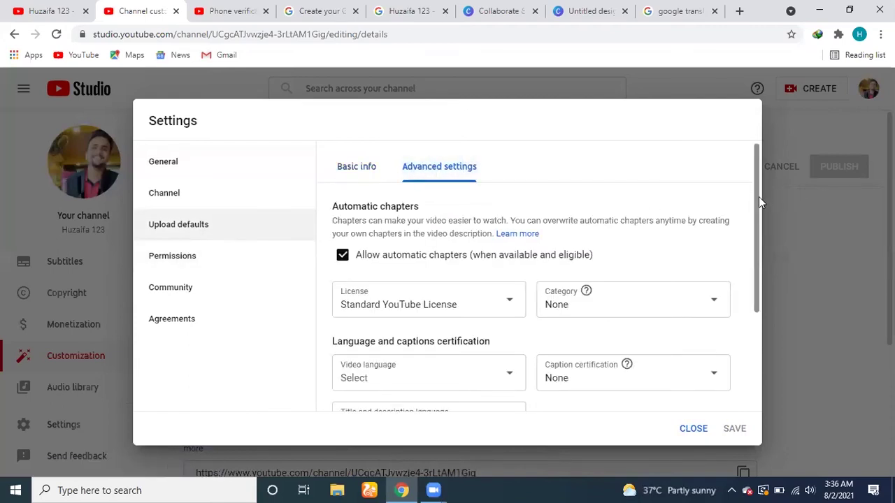
drag(759, 203, 731, 250)
click(663, 224)
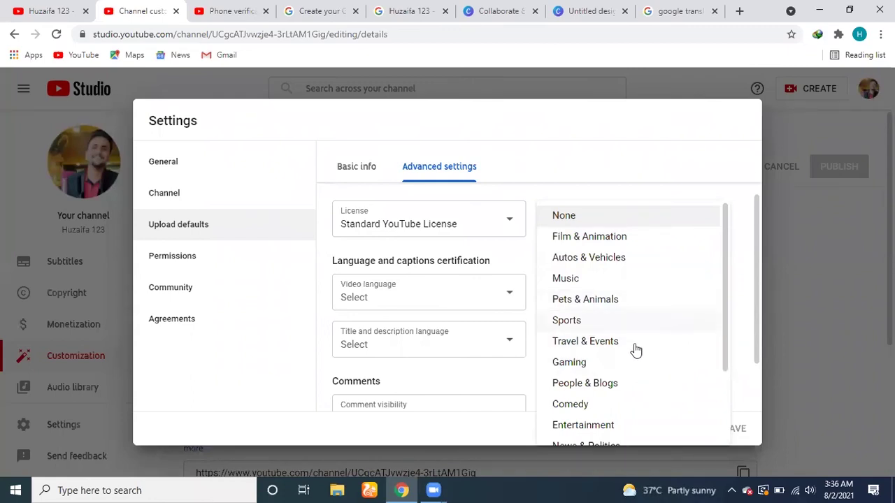
click(615, 363)
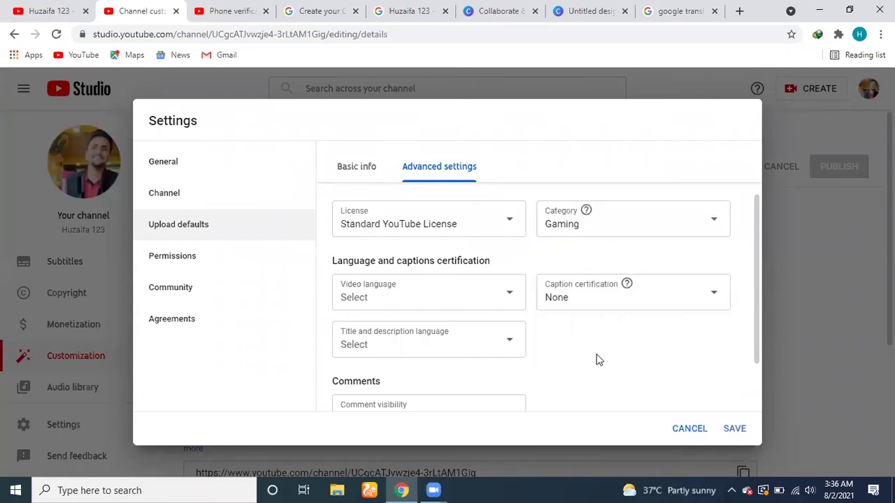
click(406, 298)
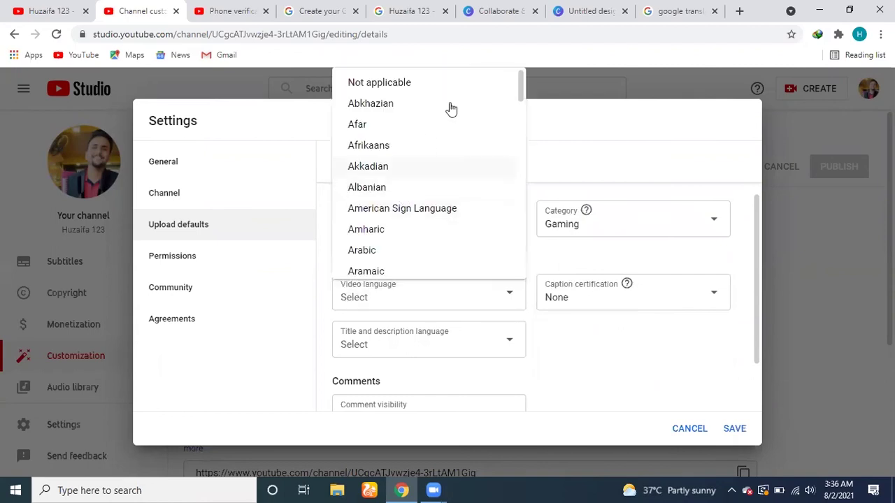
drag(523, 76, 521, 249)
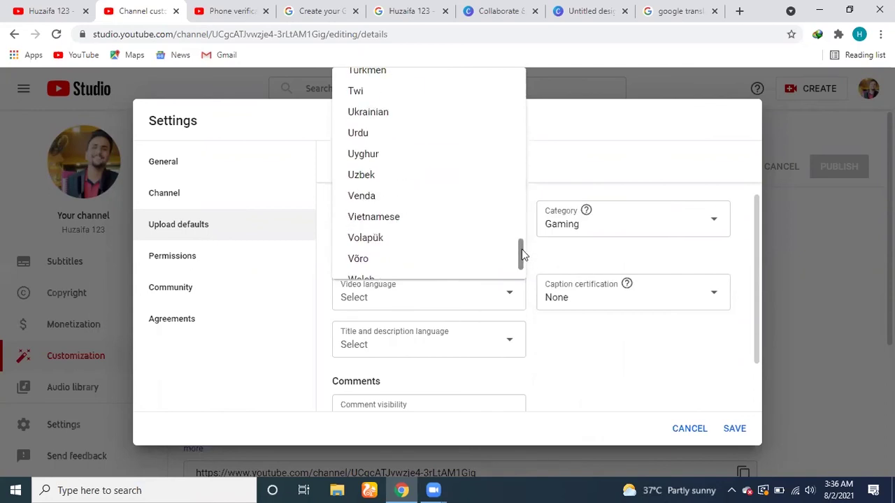
click(439, 137)
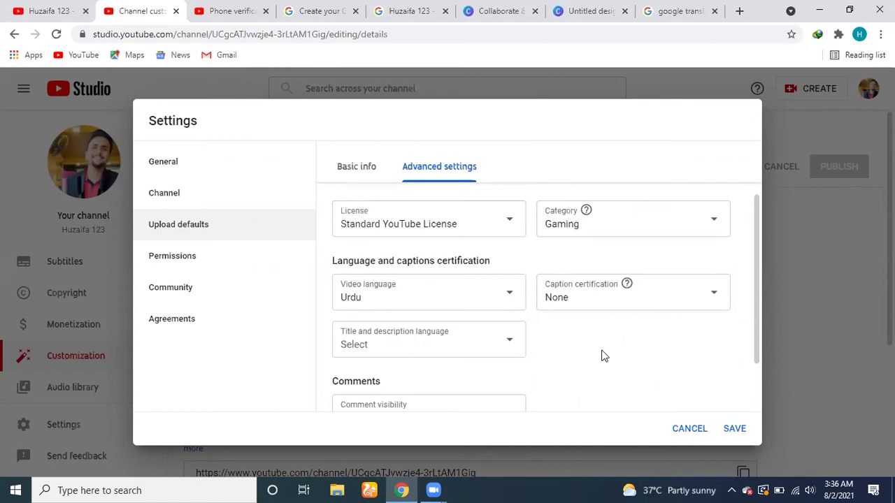
Step: Keep caption certification at None and potentially inappropriate comments held for review
click(619, 308)
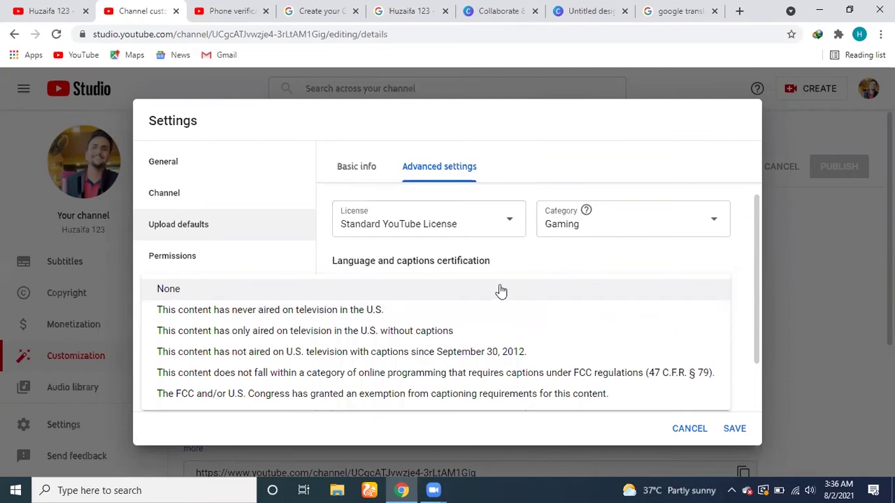
click(543, 266)
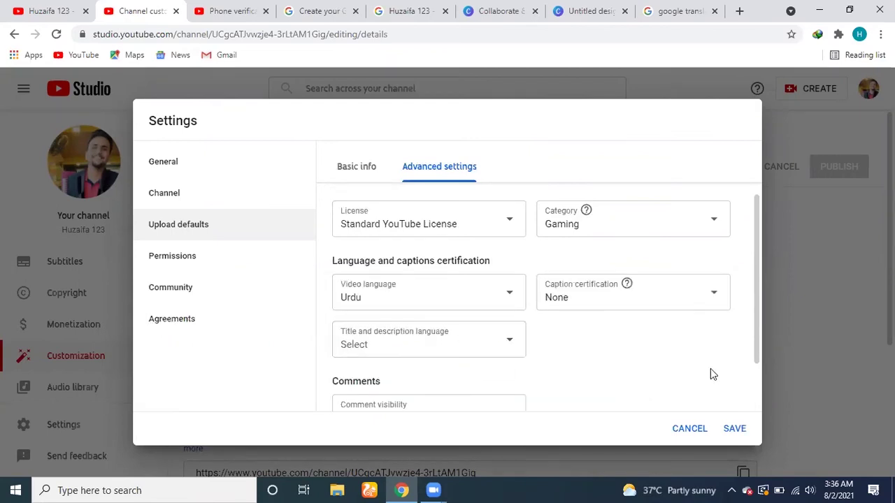
scroll(752, 364, down, 2)
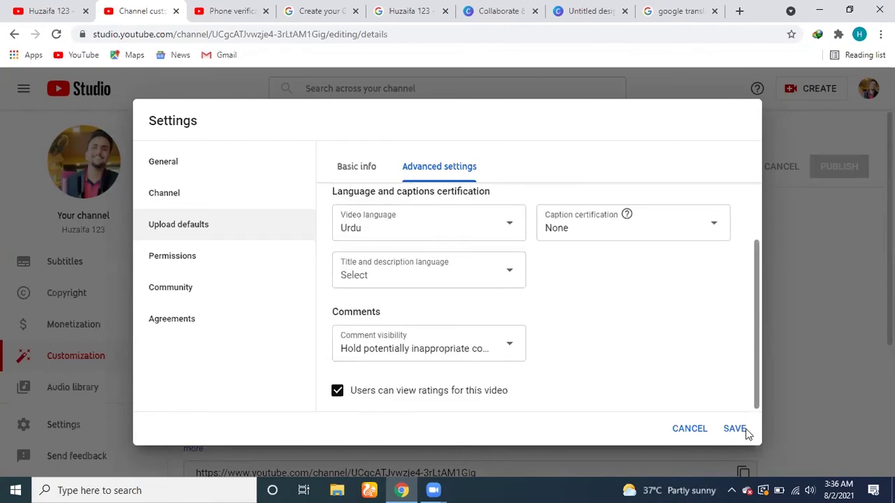
click(447, 279)
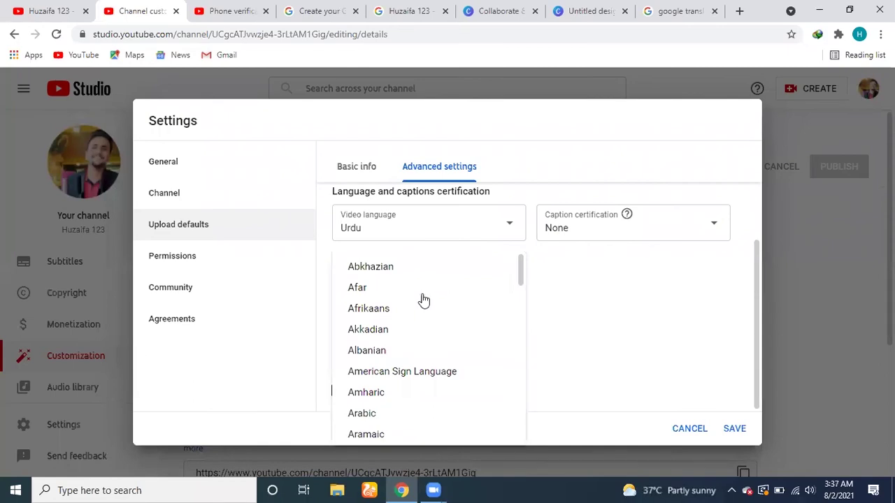
click(602, 307)
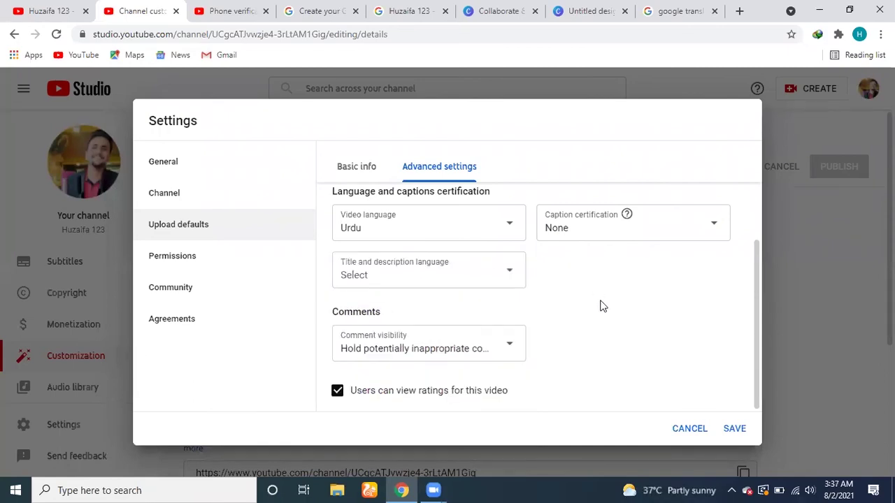
click(508, 345)
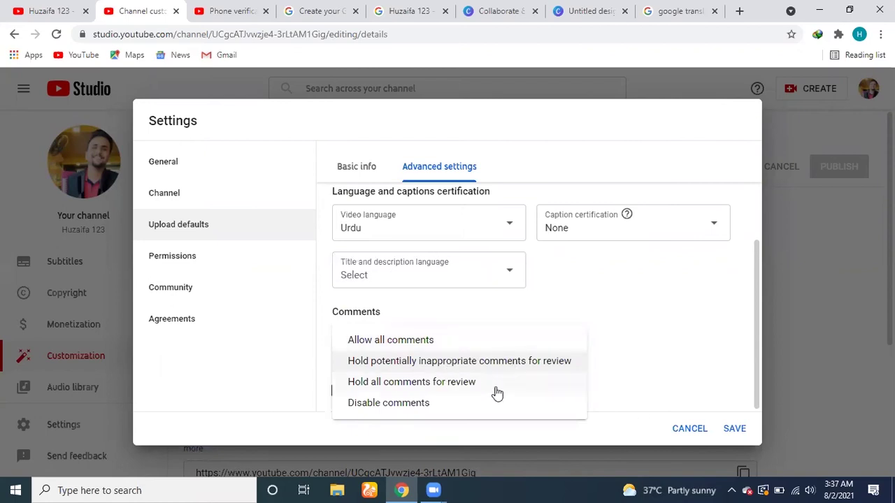
click(676, 352)
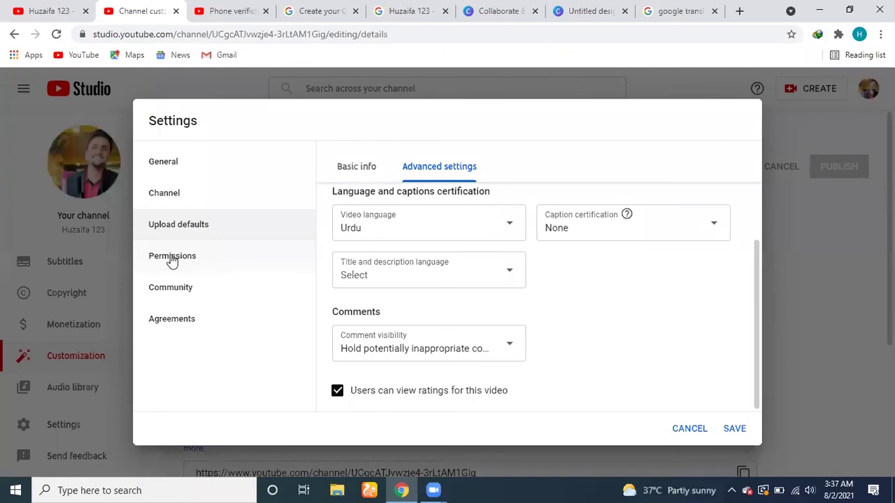
click(172, 258)
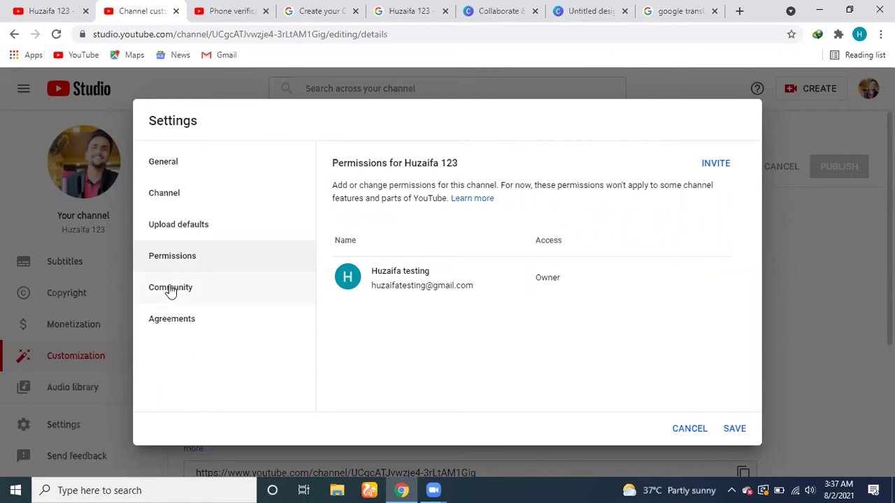
Step: In Community automated filters, add then remove the blocked word 'Book' and tick Block links
click(170, 291)
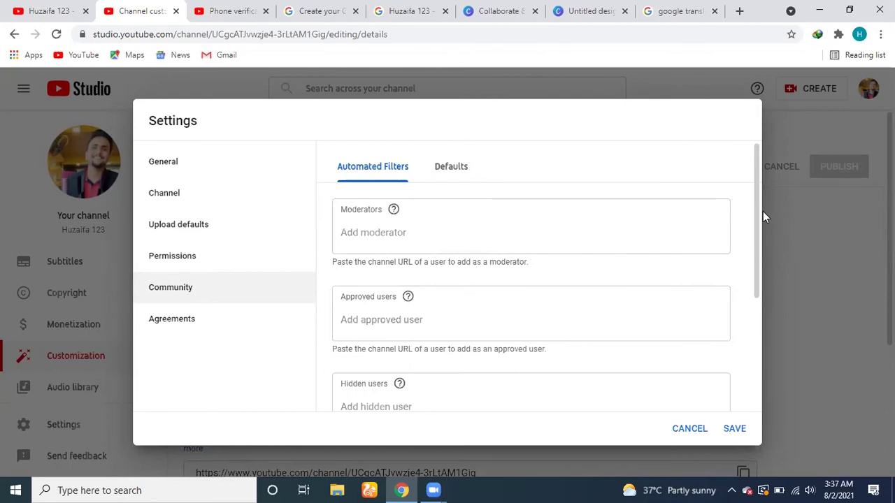
drag(758, 219, 753, 306)
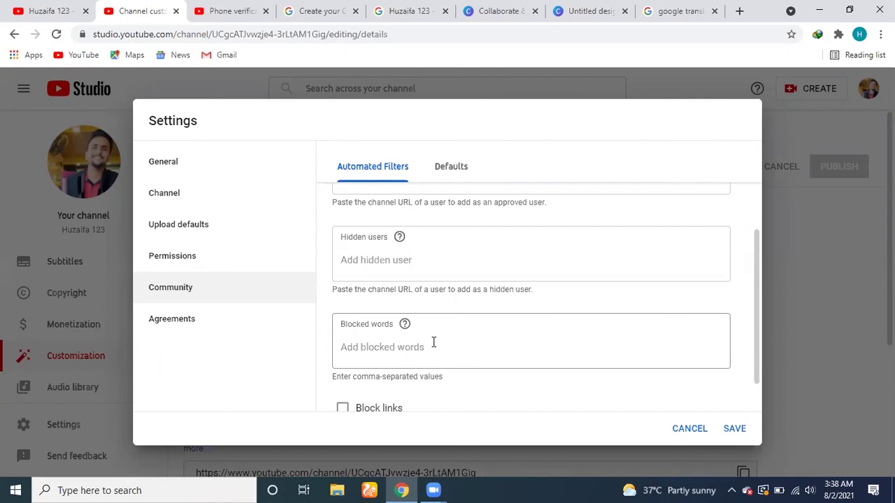
click(433, 342)
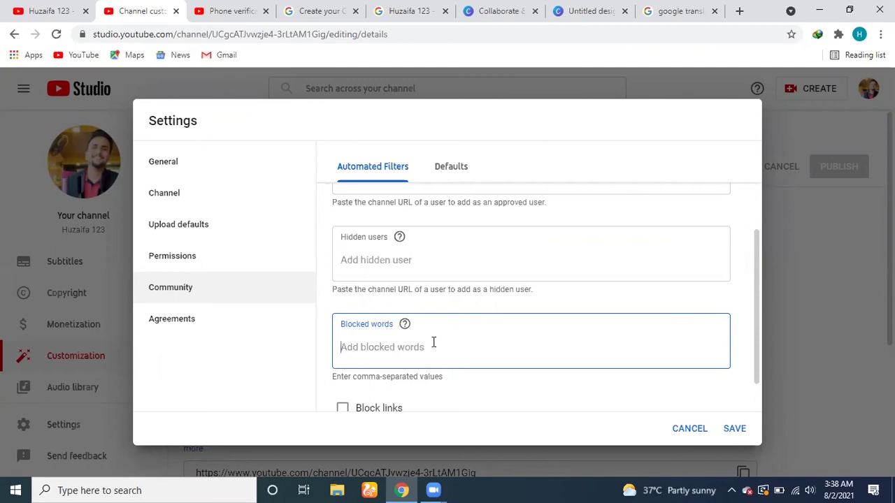
text(Book)
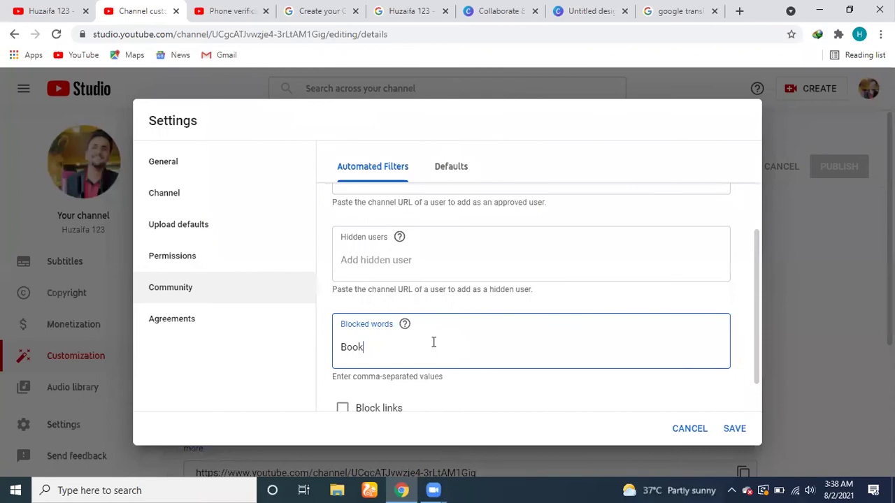
key(Return)
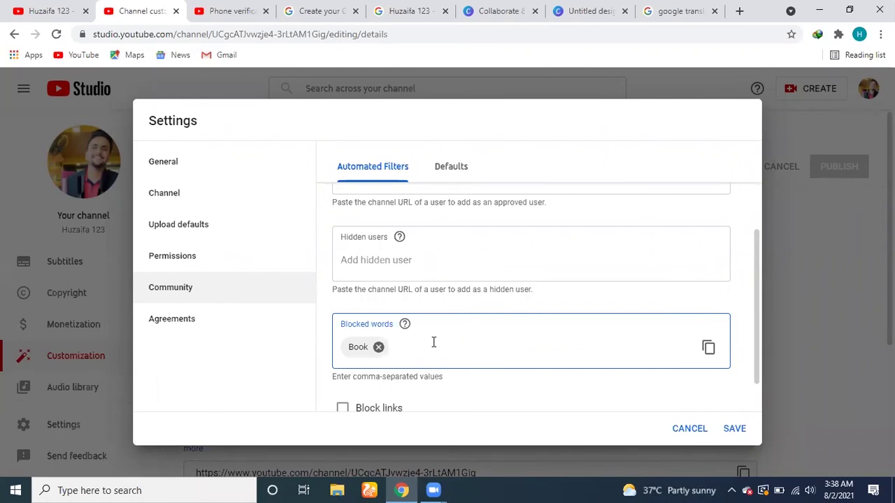
key(BackSpace)
key(BackSpace)
key(BackSpace)
key(BackSpace)
key(BackSpace)
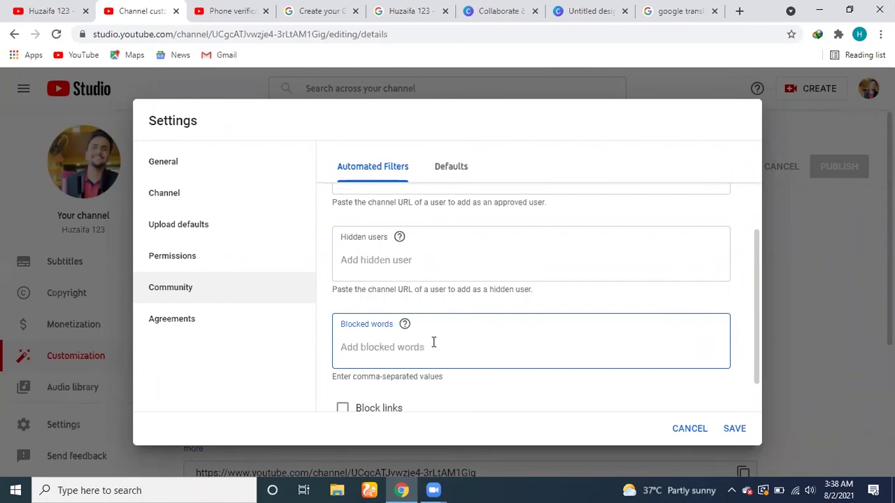
drag(758, 336, 769, 386)
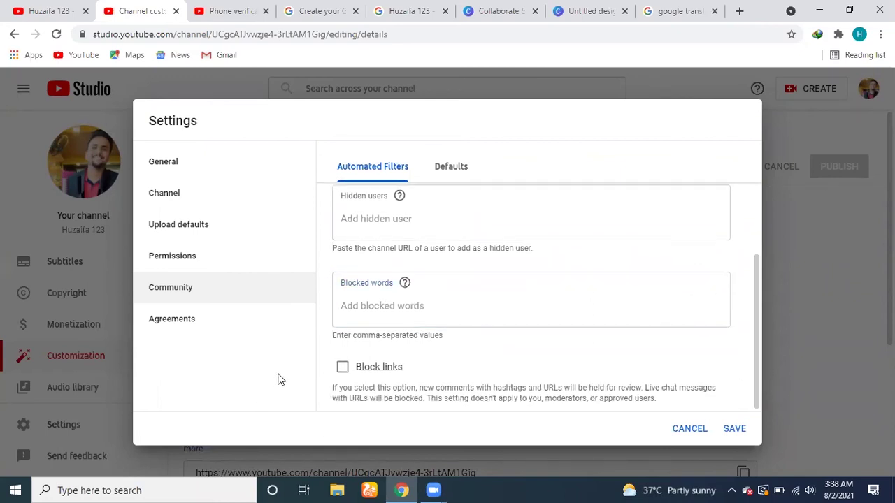
click(341, 367)
Step: Look over Community defaults and Agreements, then save and close Settings
click(445, 167)
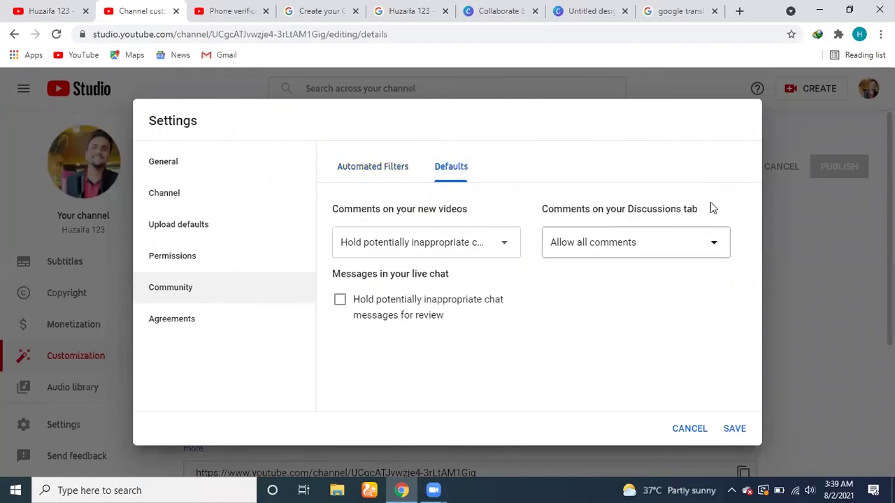
click(206, 319)
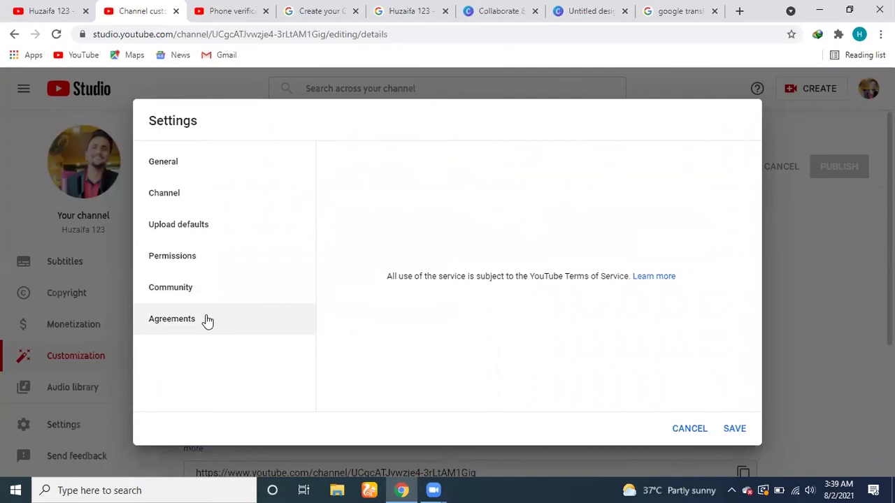
click(735, 433)
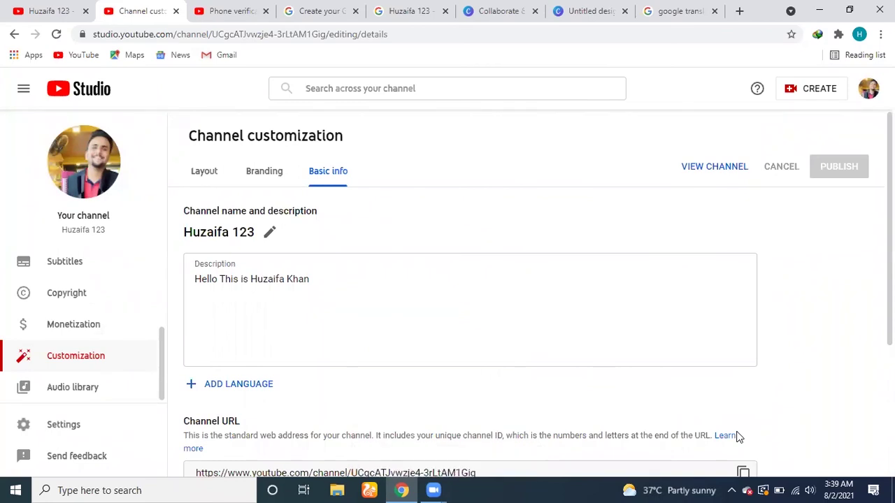
Step: Check monetization eligibility: 0 of 1,000 subscribers and 0 of 4,000 public watch hours
click(56, 335)
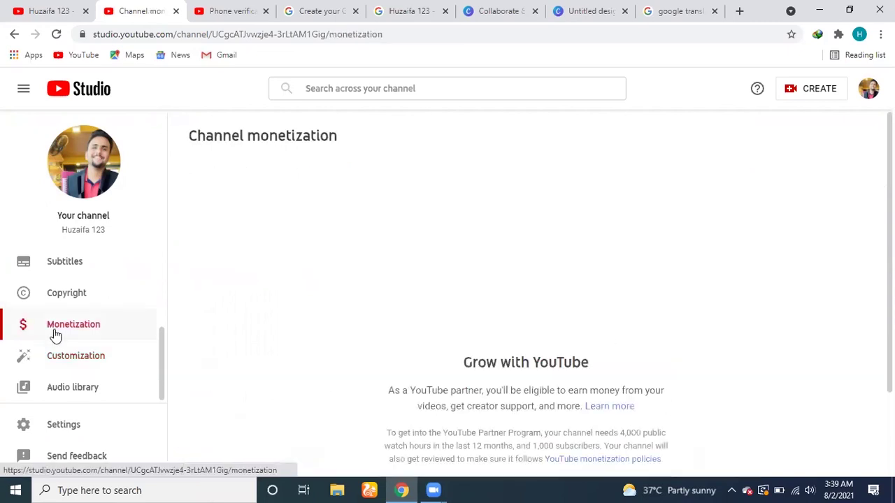
scroll(760, 238, down, 2)
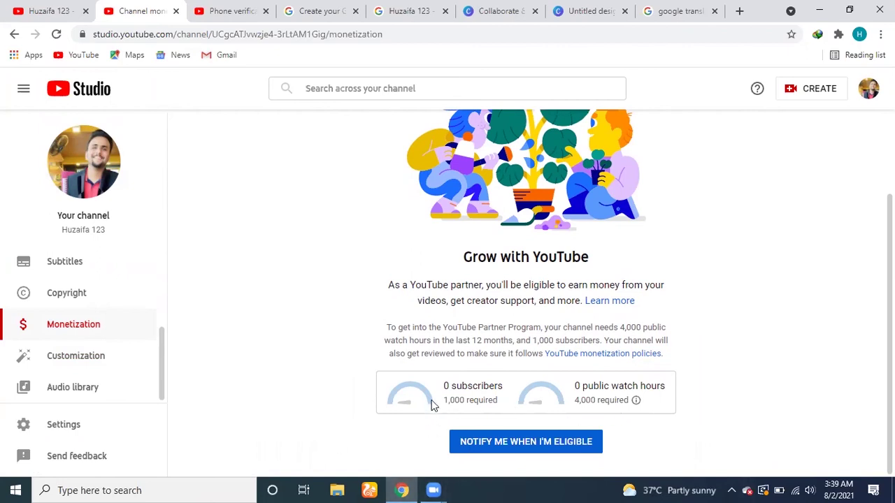
triple_click(465, 399)
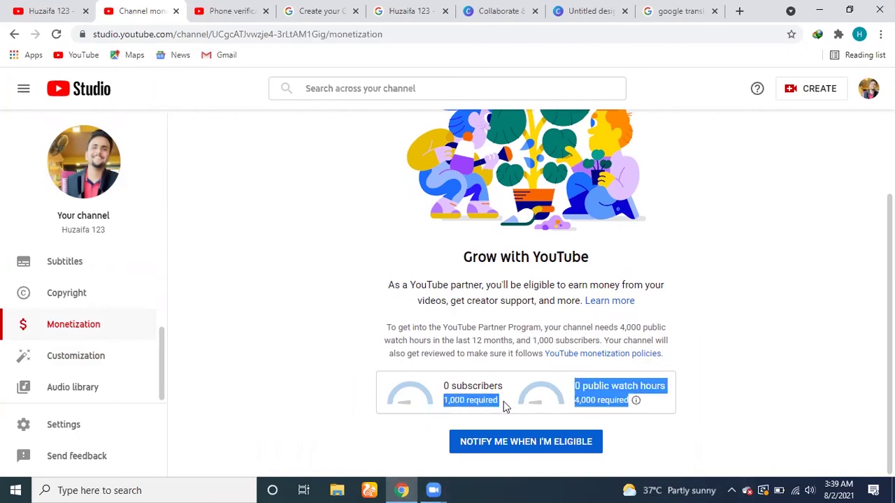
click(718, 427)
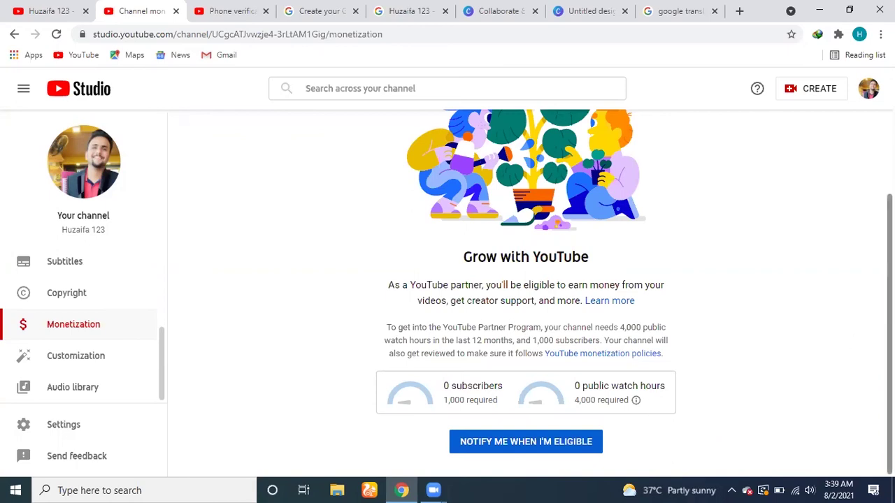
scroll(489, 315, up, 2)
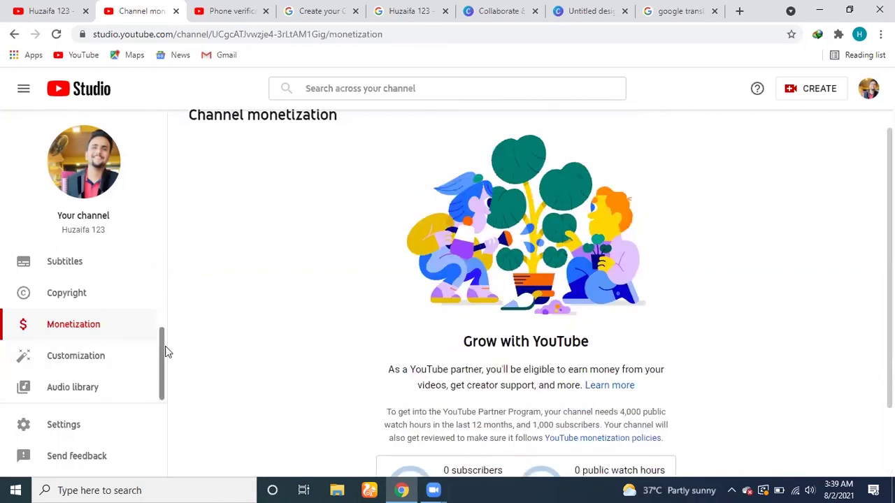
drag(165, 345, 161, 275)
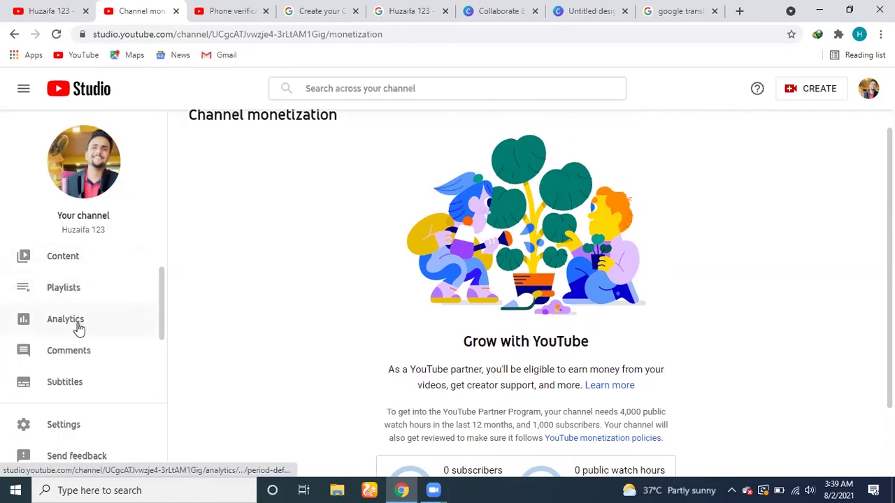
Step: Scroll through the Channel analytics Overview page
click(79, 327)
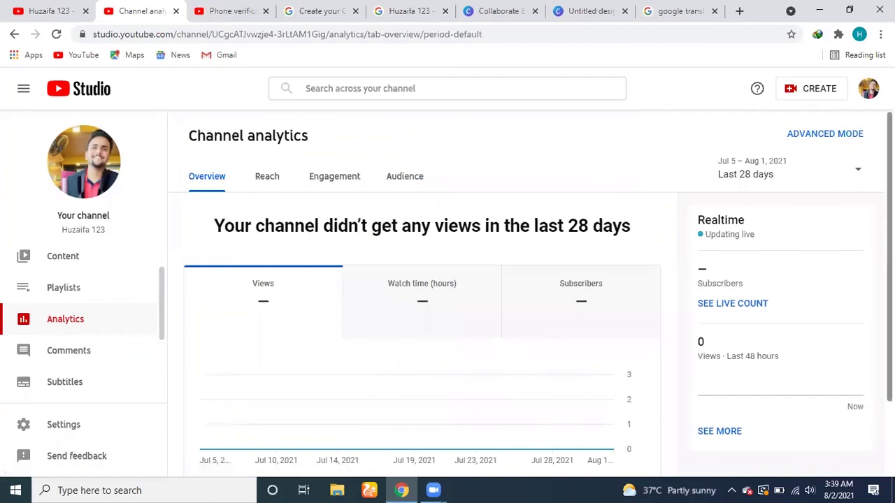
scroll(850, 142, down, 1)
scroll(524, 315, down, 2)
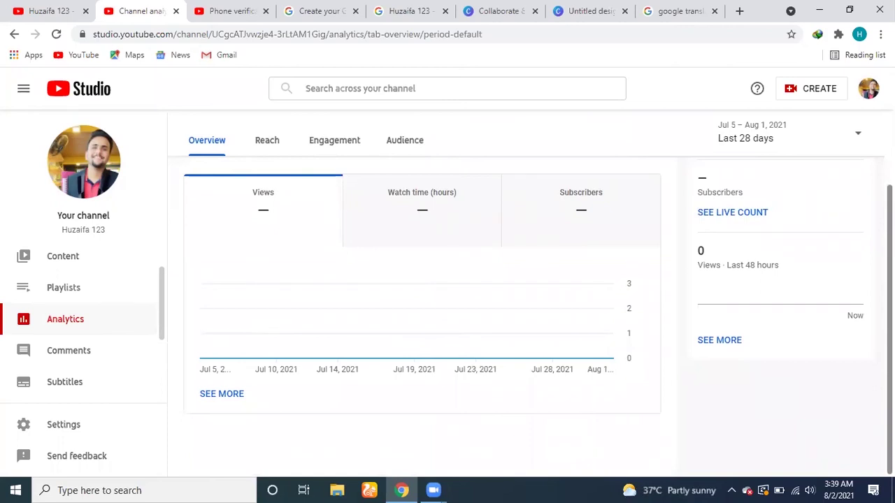
scroll(368, 153, up, 3)
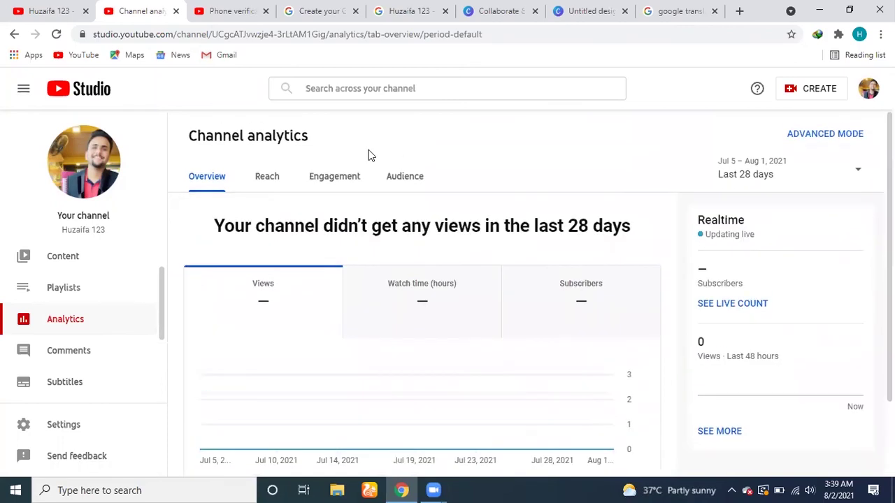
Step: Review the 28-day Reach report, whose impressions, views and viewers are empty
click(263, 182)
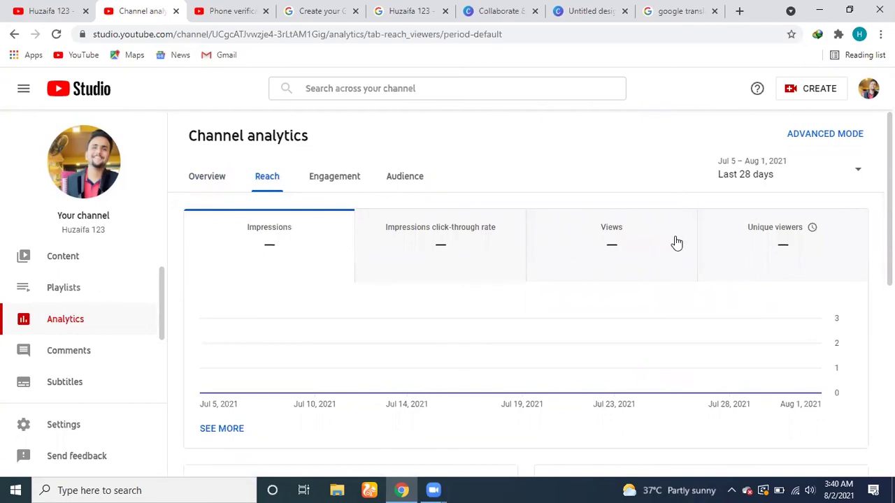
scroll(531, 314, down, 3)
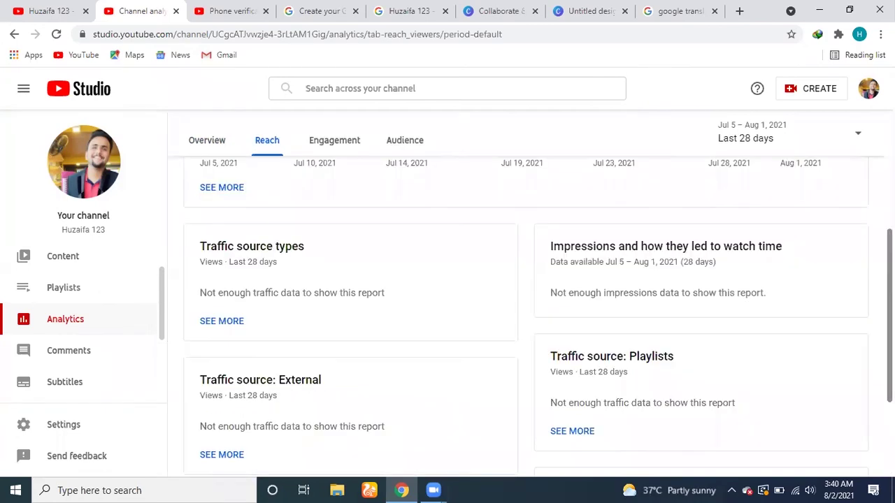
scroll(532, 314, down, 2)
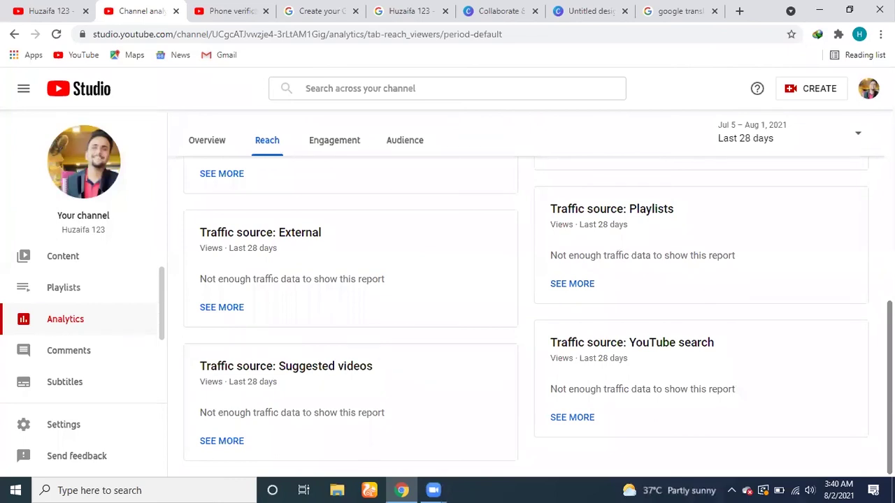
scroll(217, 138, up, 5)
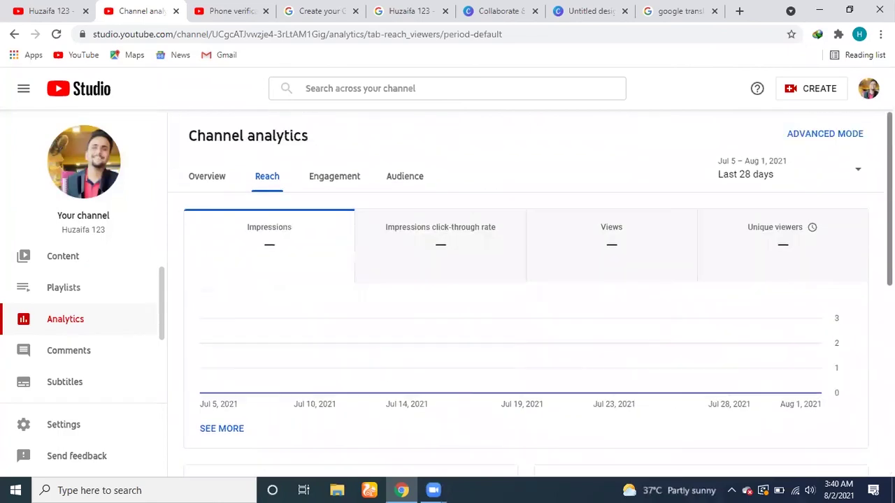
Step: Glance at Engagement, then review the Audience report's empty returning viewer, unique viewer and subscriber cards
click(332, 176)
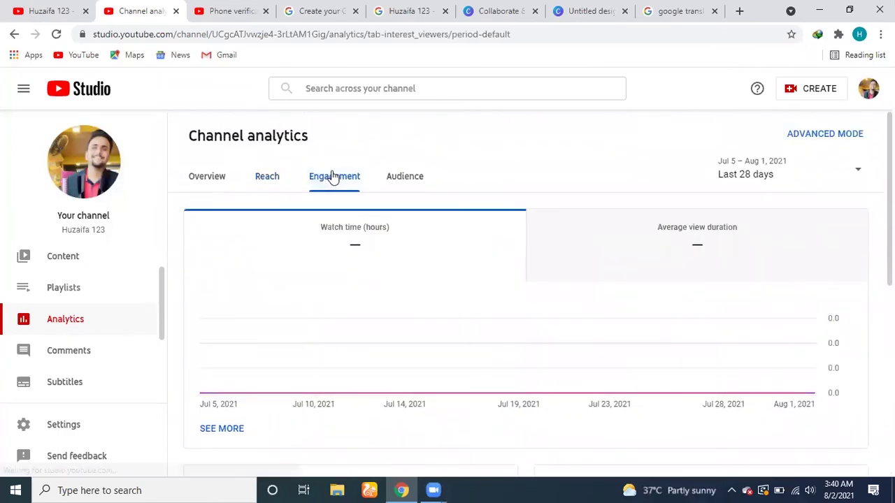
click(393, 177)
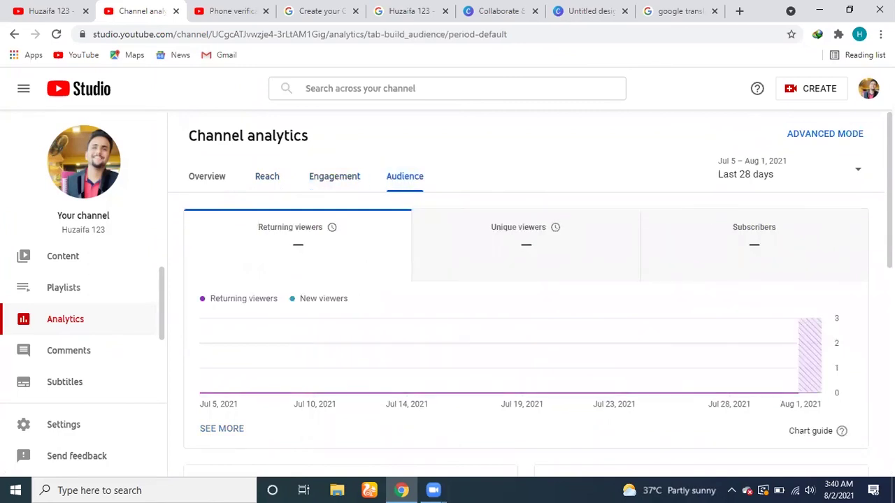
scroll(524, 293, down, 4)
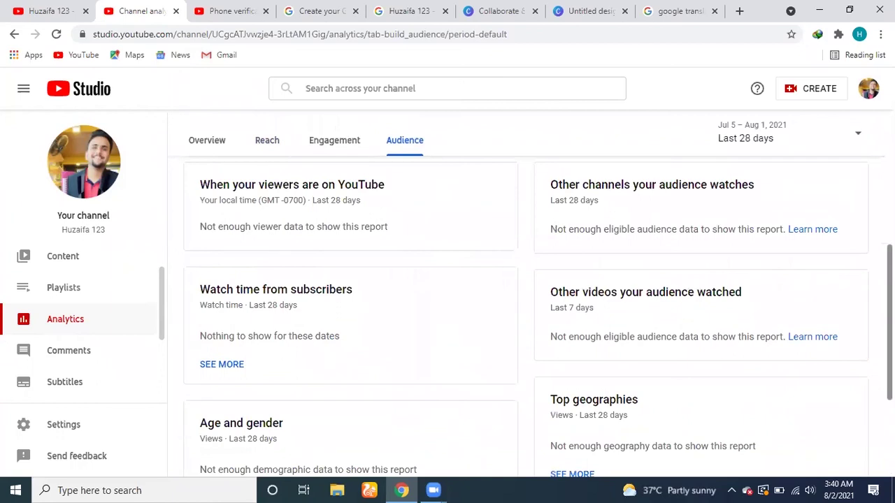
scroll(524, 314, down, 2)
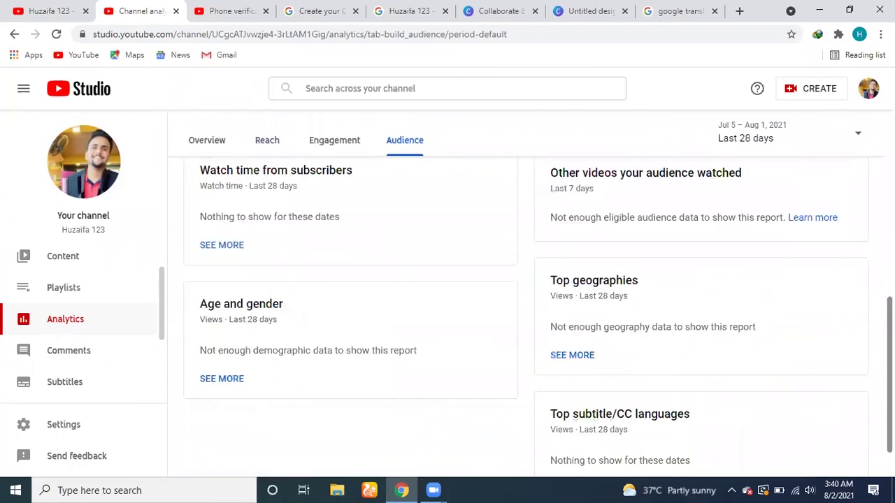
scroll(416, 414, up, 5)
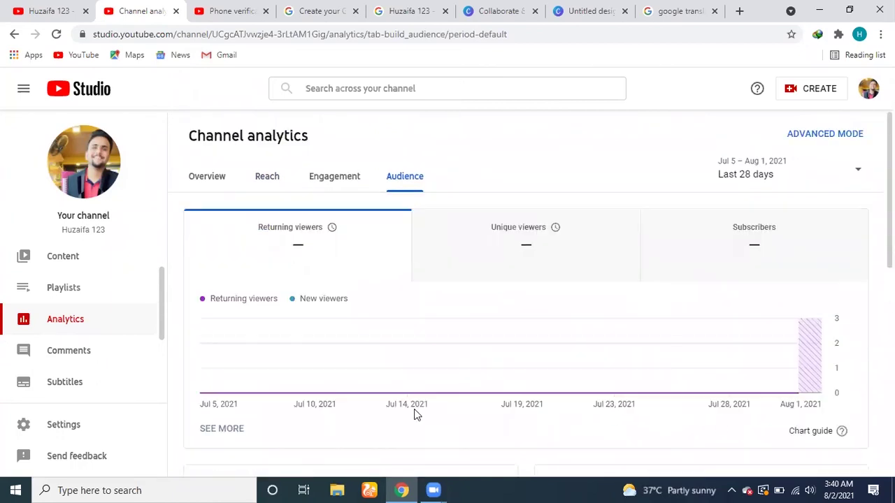
scroll(416, 414, down, 5)
scroll(524, 315, down, 1)
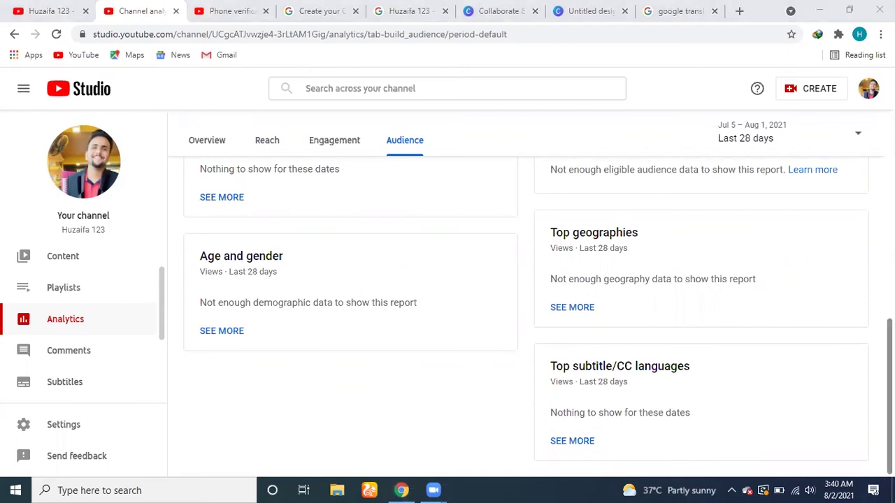
scroll(524, 314, up, 2)
scroll(524, 315, up, 1)
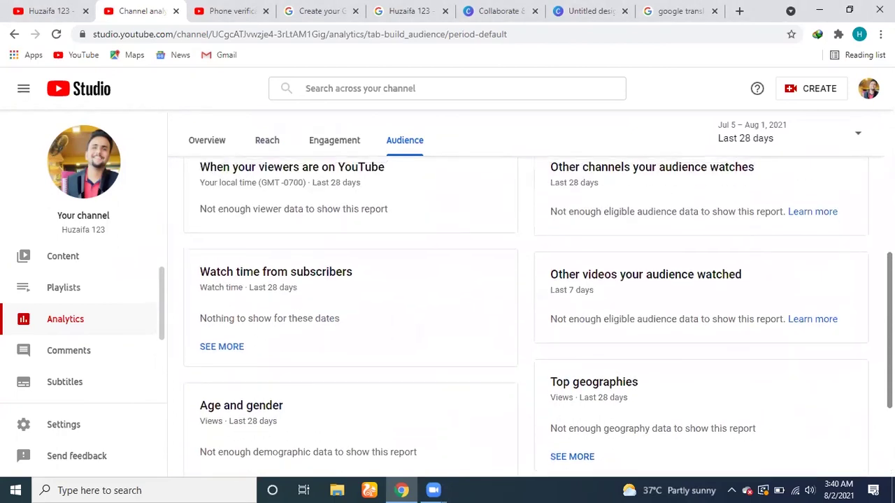
scroll(525, 315, up, 1)
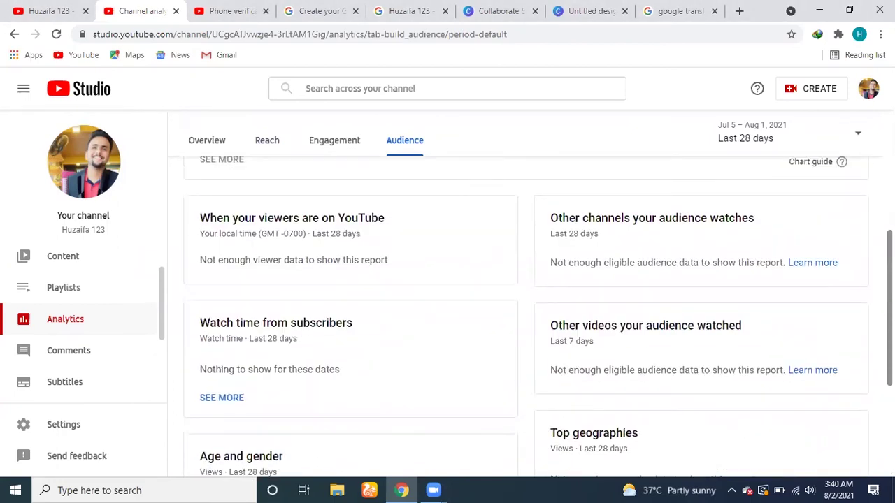
scroll(524, 315, up, 1)
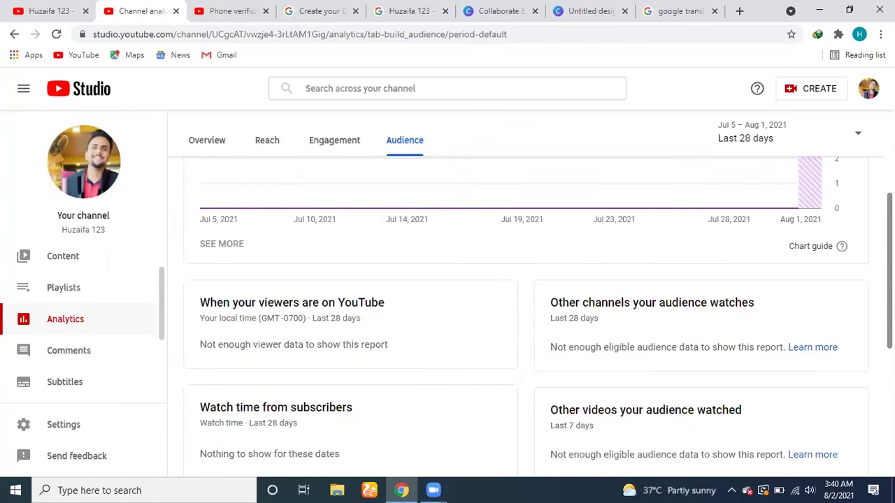
scroll(524, 314, up, 3)
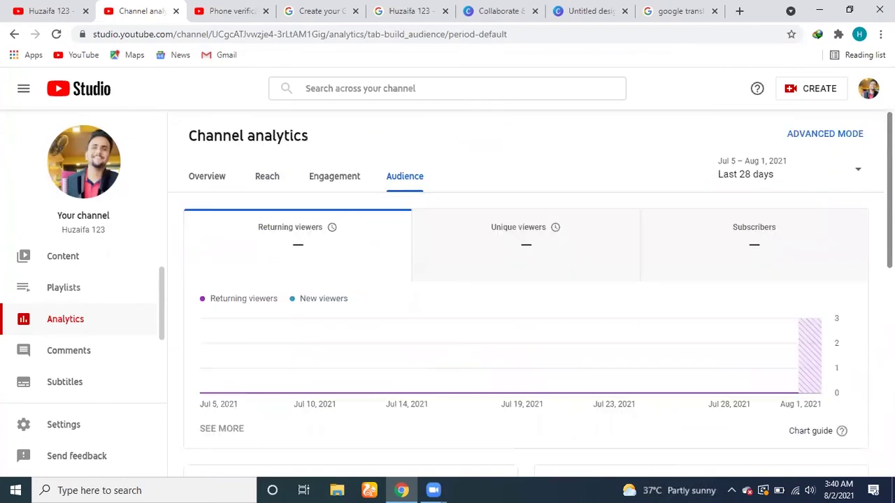
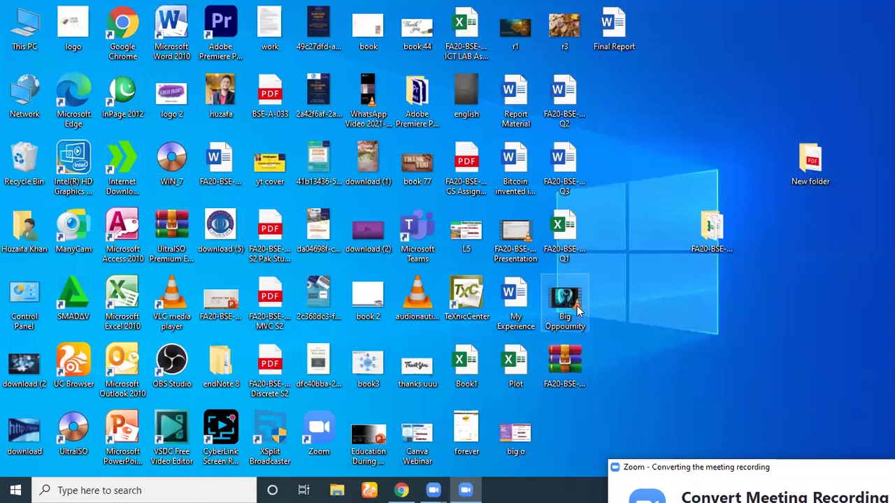
Step: Switch to Chrome and open YouTube Studio's Upload videos dialog from CREATE
click(404, 489)
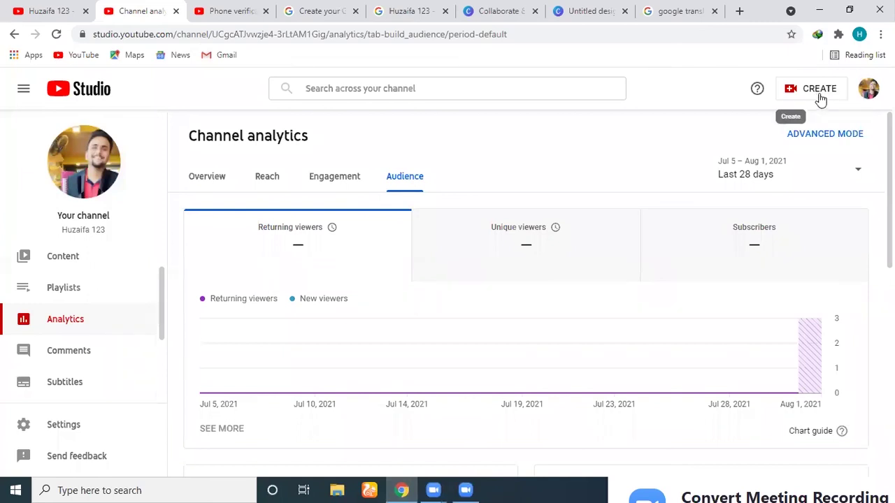
click(819, 93)
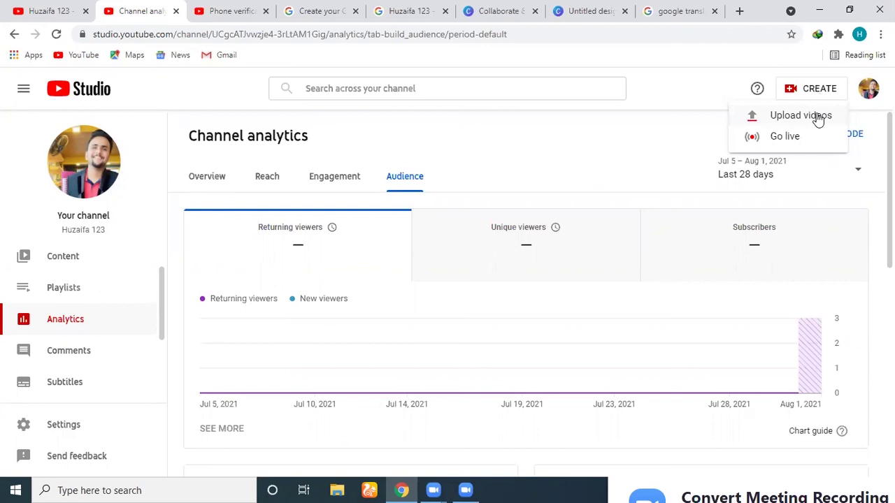
click(818, 118)
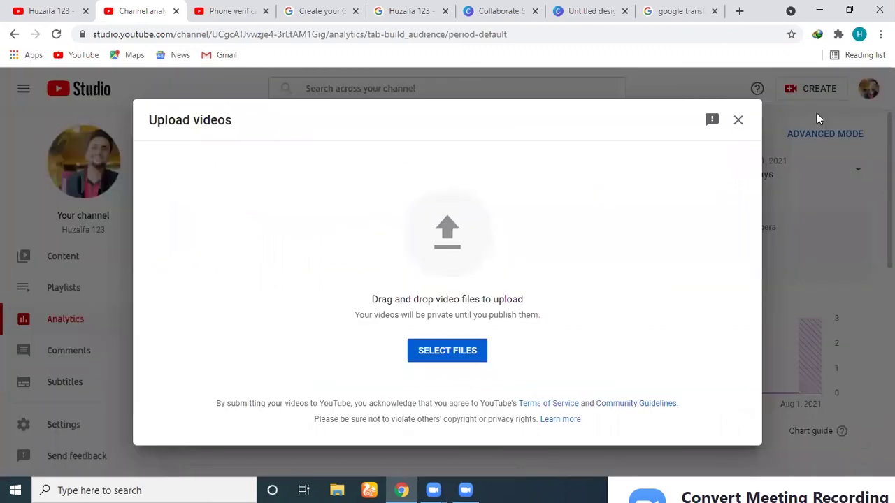
Step: Select the Big Oppournity.mp4 file from the computer to start uploading it
click(455, 358)
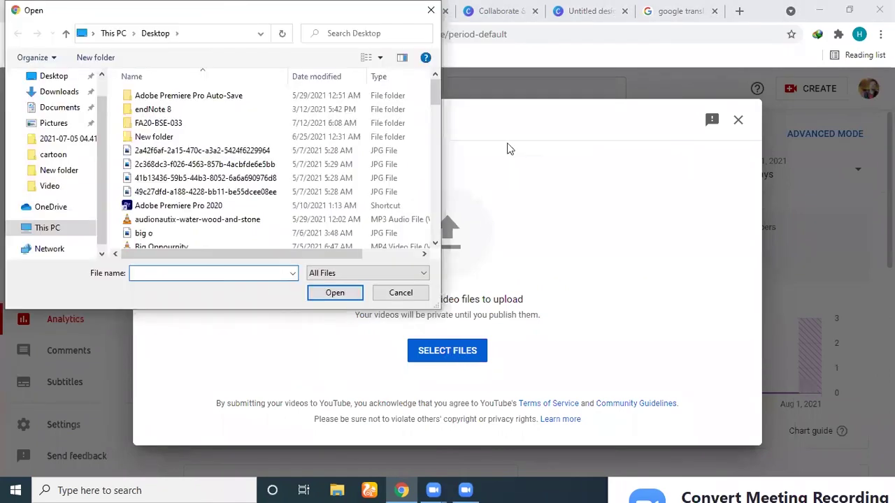
drag(438, 103, 437, 113)
click(377, 183)
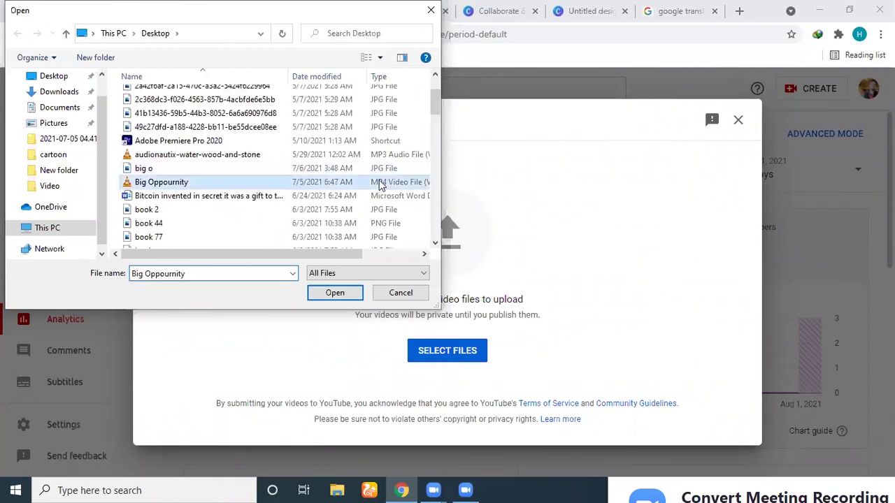
click(351, 290)
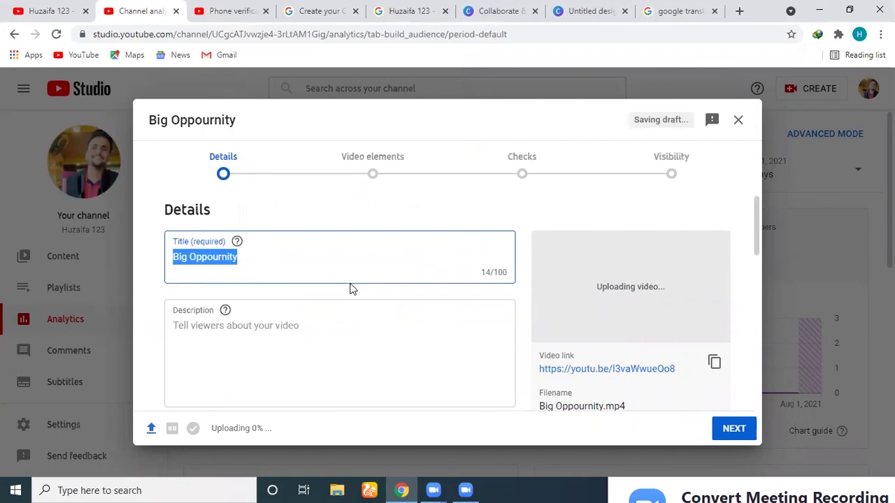
Step: Replace the prefilled video title with 'big Oppourn'
key(BackSpace)
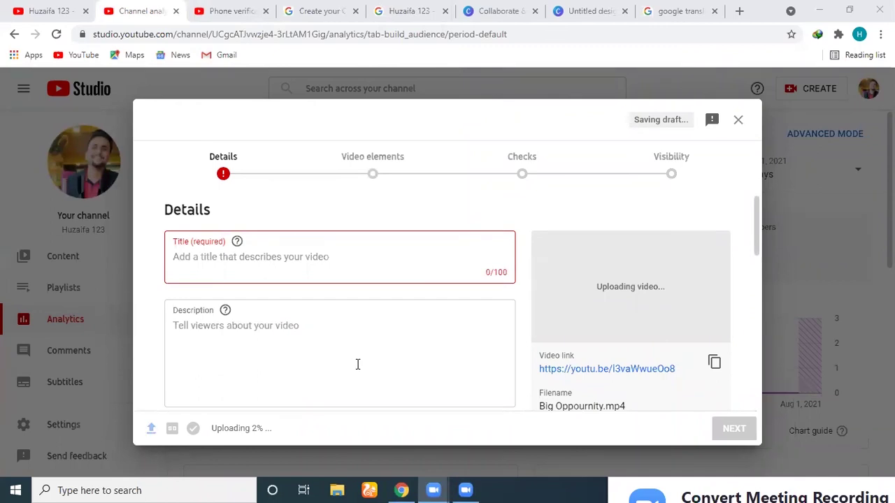
click(353, 257)
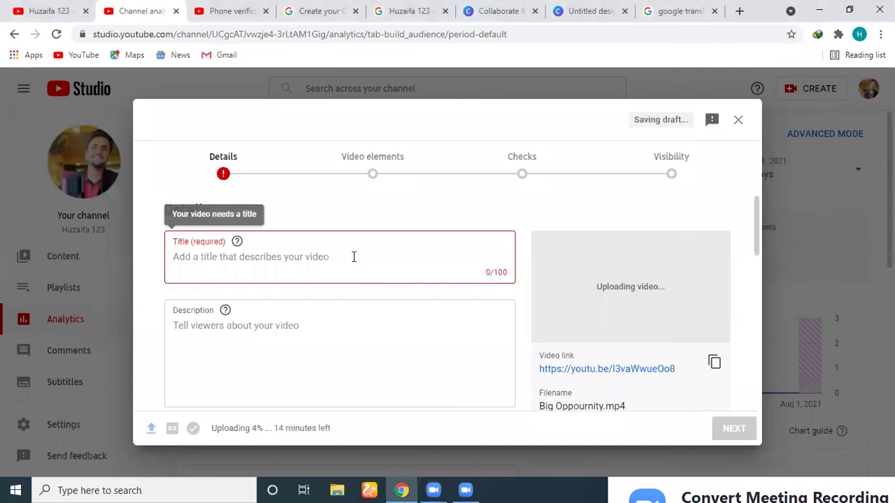
text(bi)
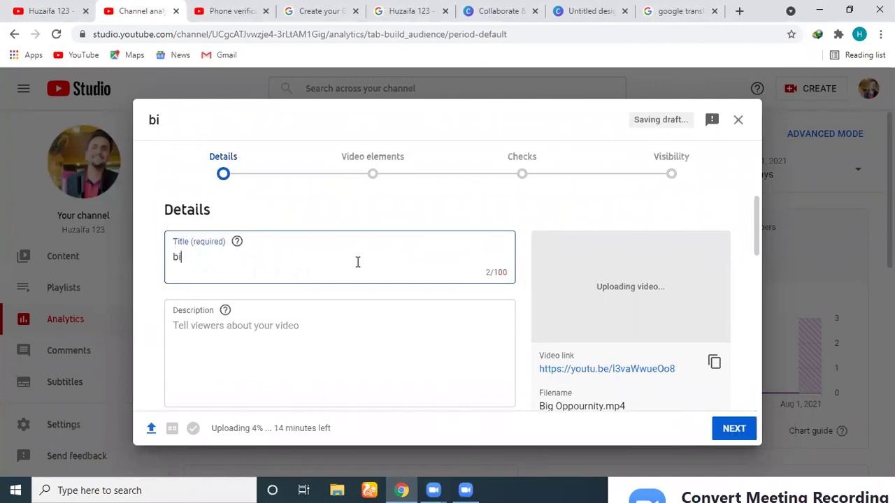
text(g Opp)
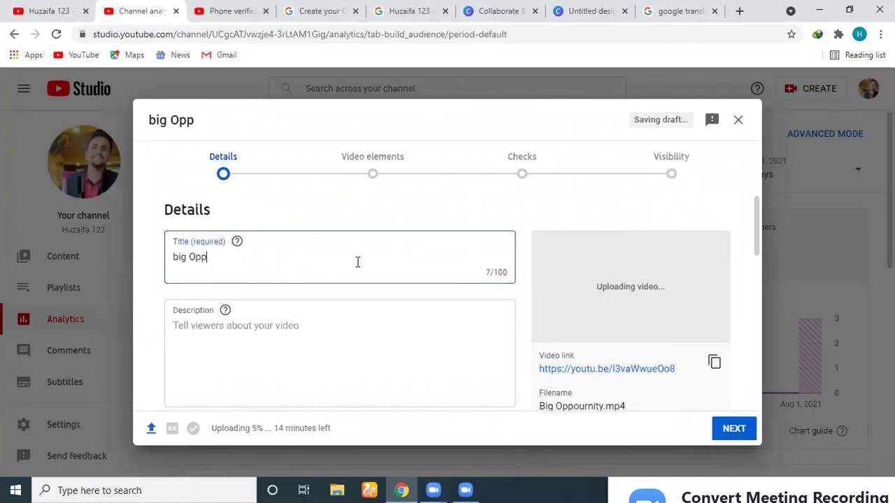
text(ourniy)
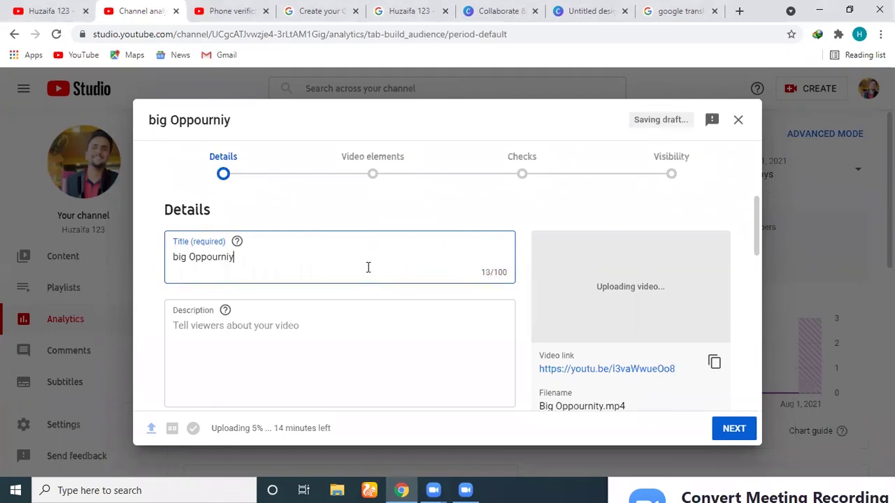
key(BackSpace)
key(BackSpace)
click(358, 334)
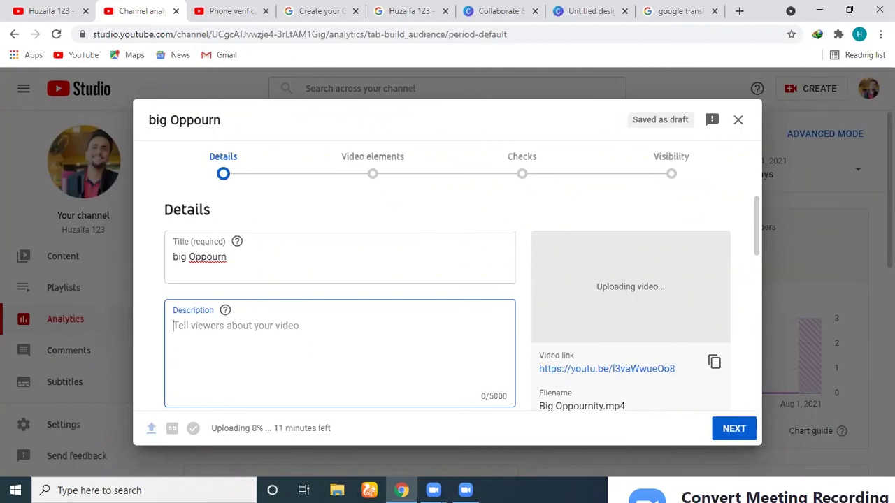
Step: Scroll the Details page down to the Thumbnail and Playlists sections
scroll(759, 253, down, 2)
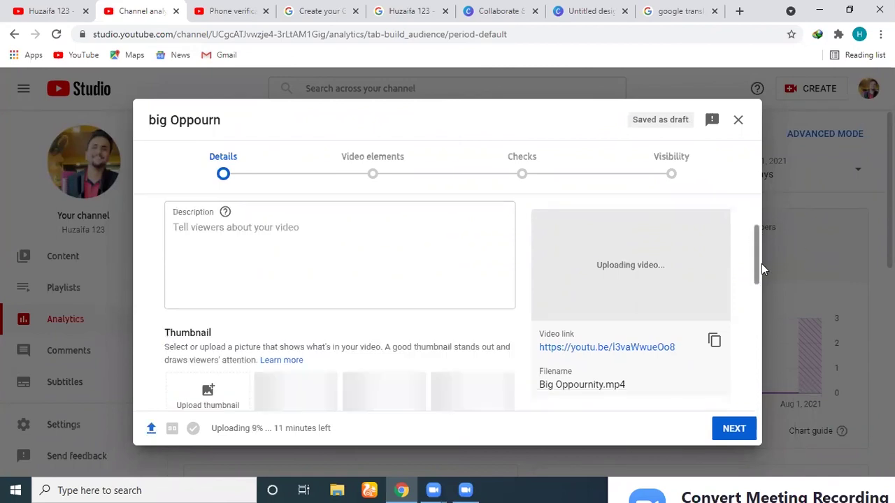
scroll(763, 267, down, 1)
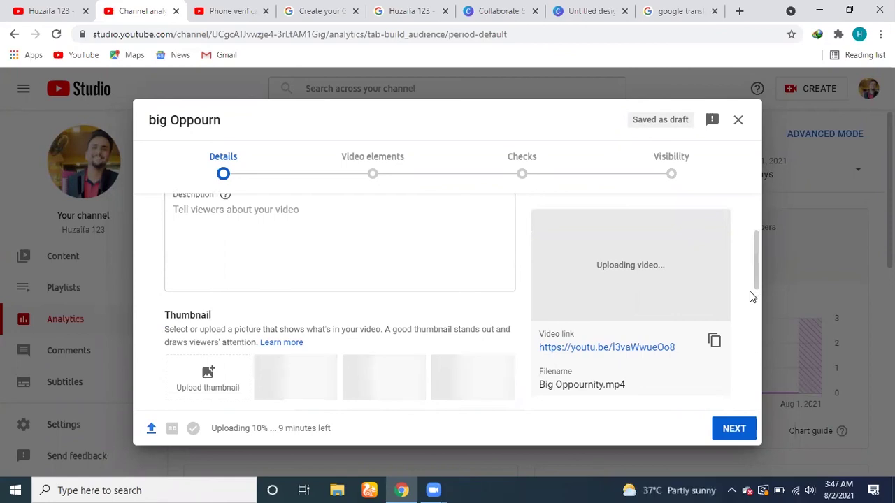
scroll(759, 301, down, 1)
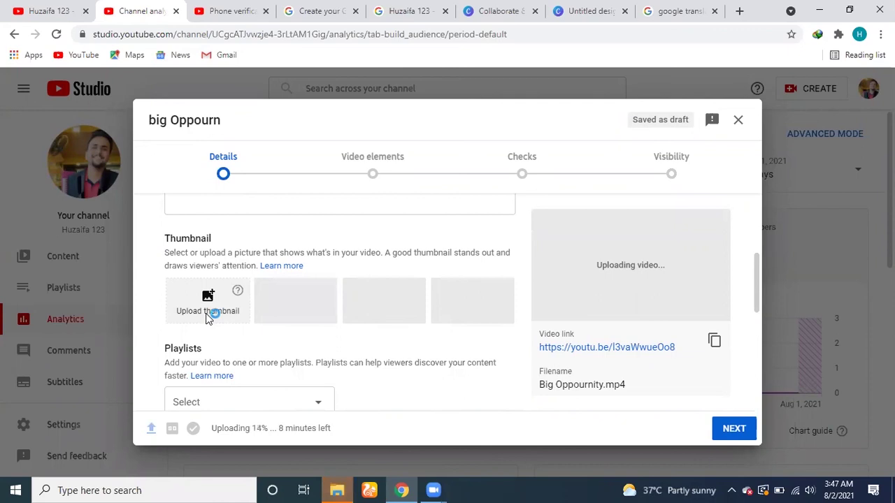
Step: Upload the L5 image as the video's custom thumbnail
click(208, 311)
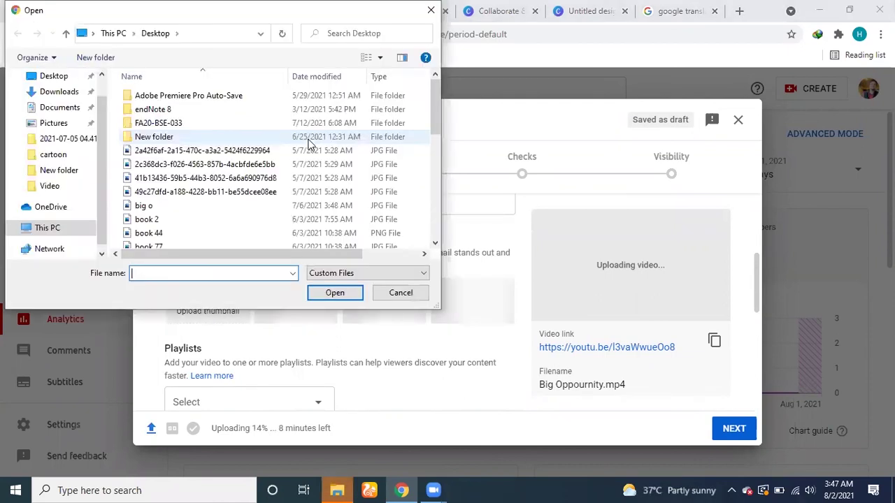
drag(431, 120, 437, 185)
drag(444, 233, 443, 234)
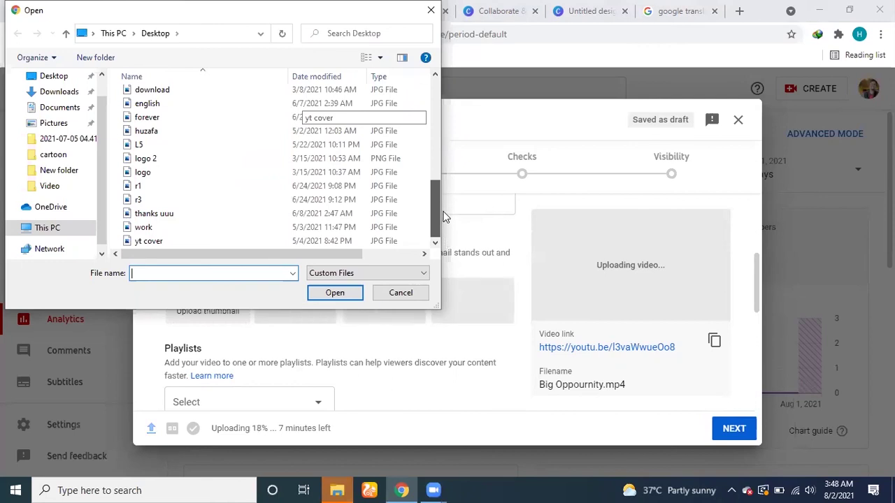
drag(443, 217, 440, 206)
click(353, 175)
double_click(353, 175)
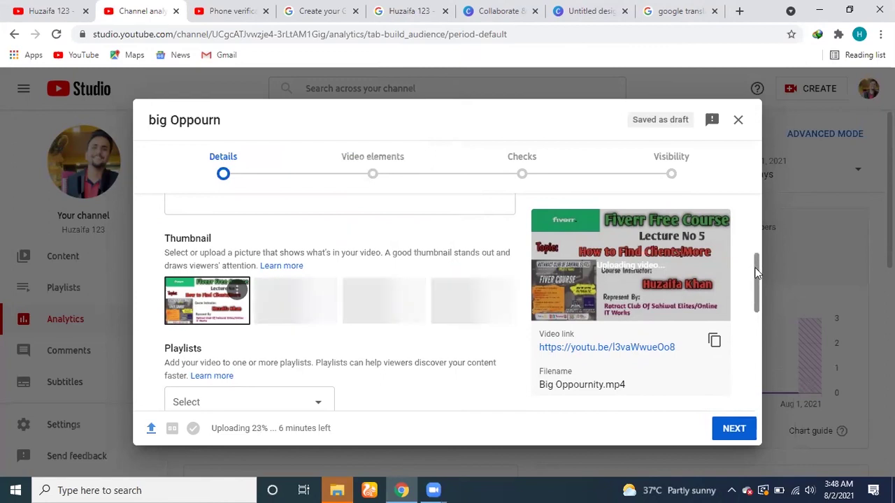
Step: Create a new public playlist named RSC and add the video to it
drag(756, 268, 757, 304)
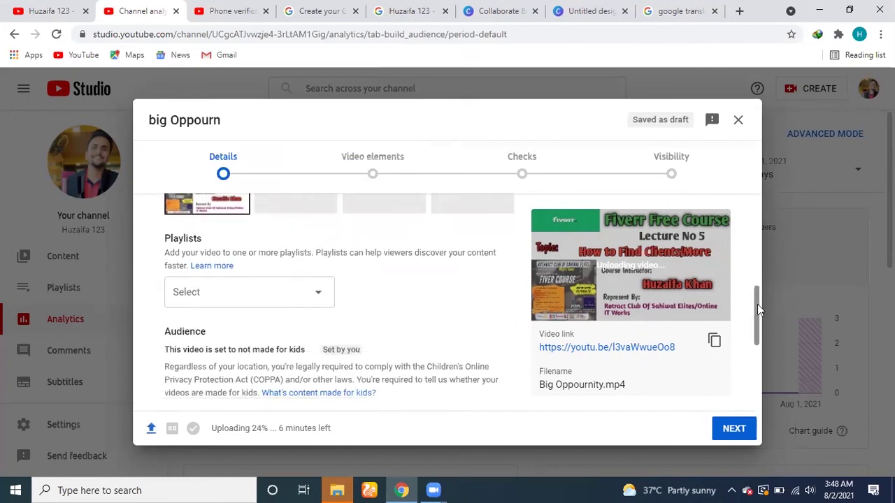
click(247, 300)
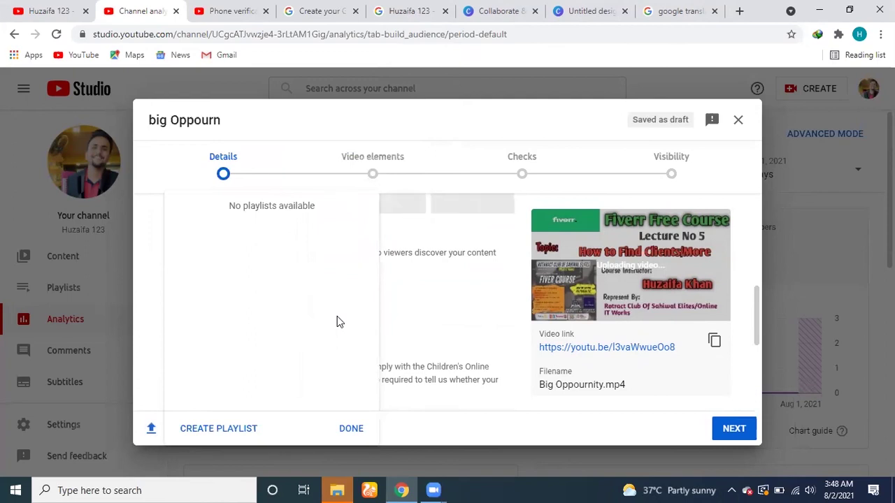
click(228, 431)
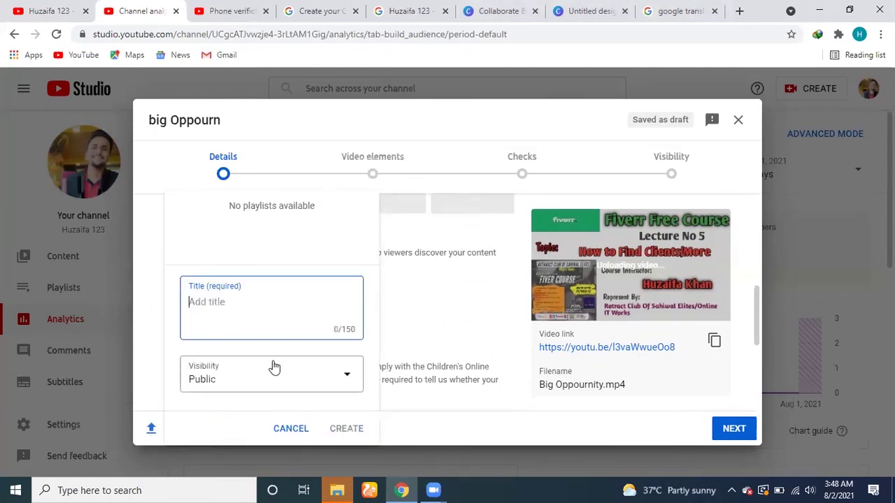
text(RSC)
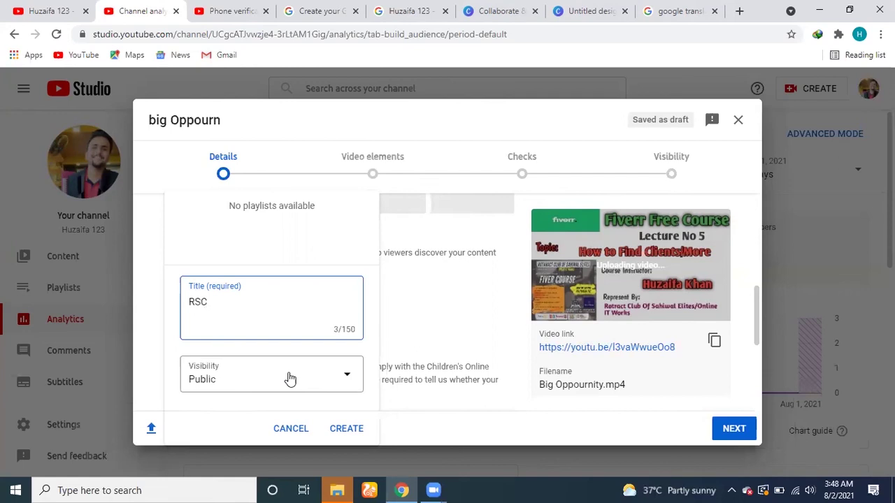
click(290, 377)
click(289, 376)
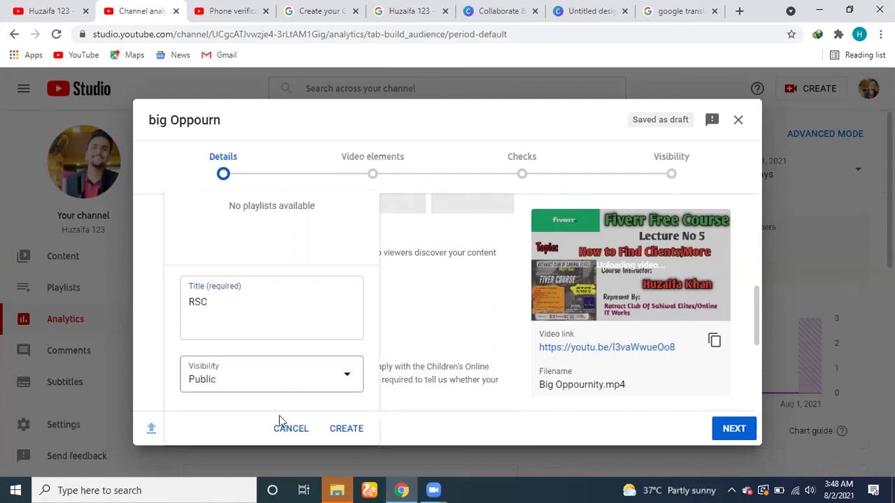
click(337, 428)
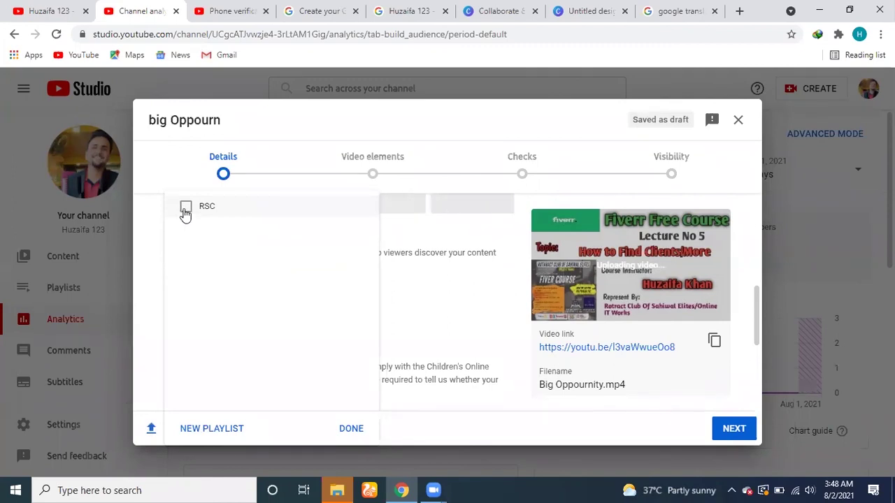
click(185, 207)
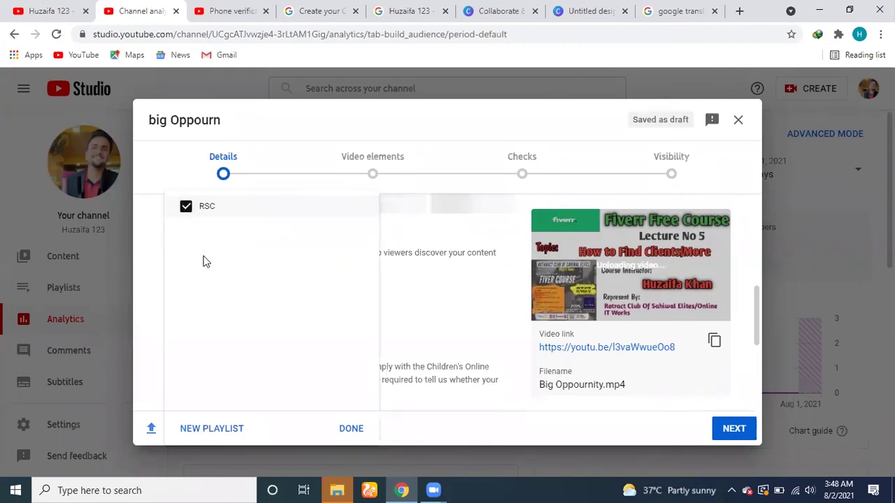
click(351, 430)
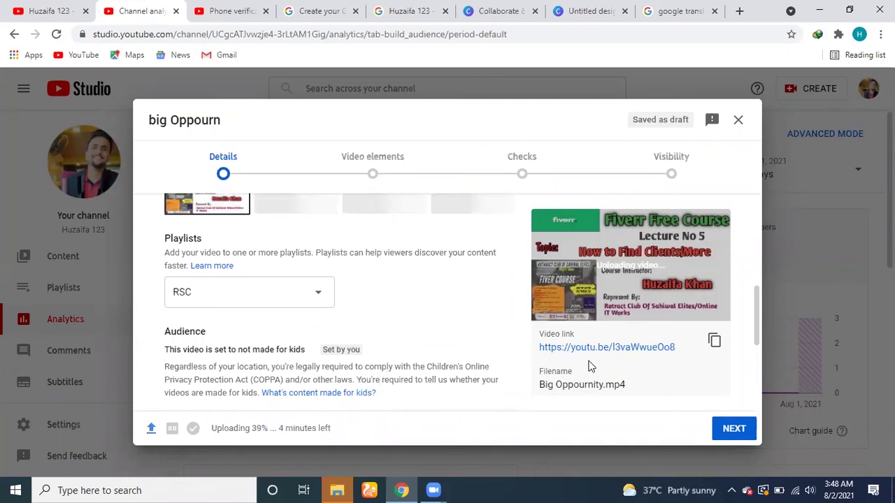
Step: Expand SHOW MORE in Details and scroll down to the Tags field
drag(758, 294, 760, 363)
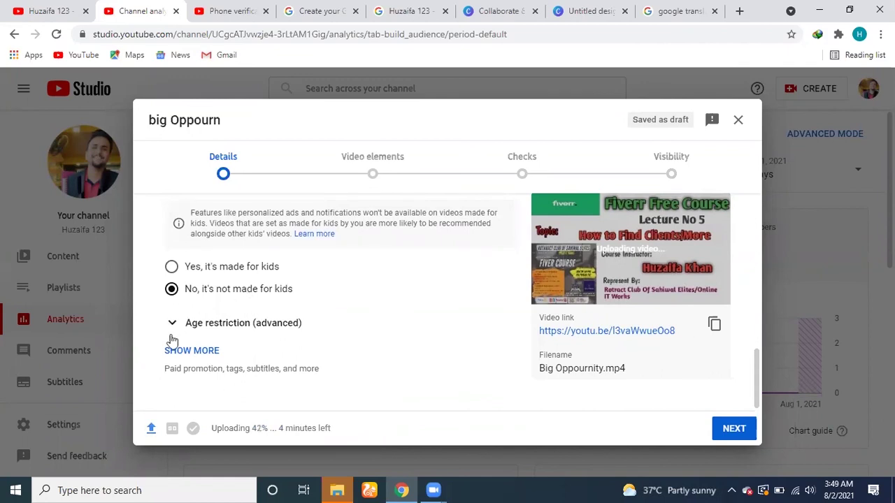
click(183, 359)
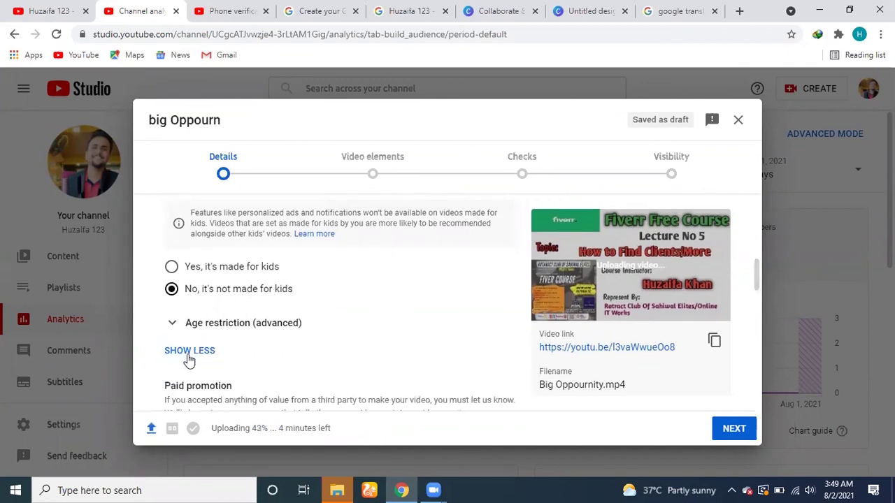
drag(759, 272, 764, 319)
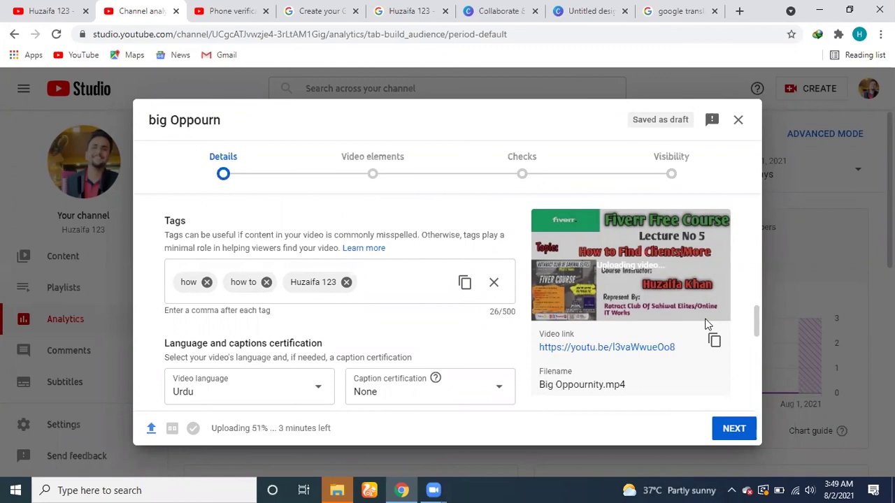
Step: Add the tags Fiverr, how to make a gig and free course
click(372, 281)
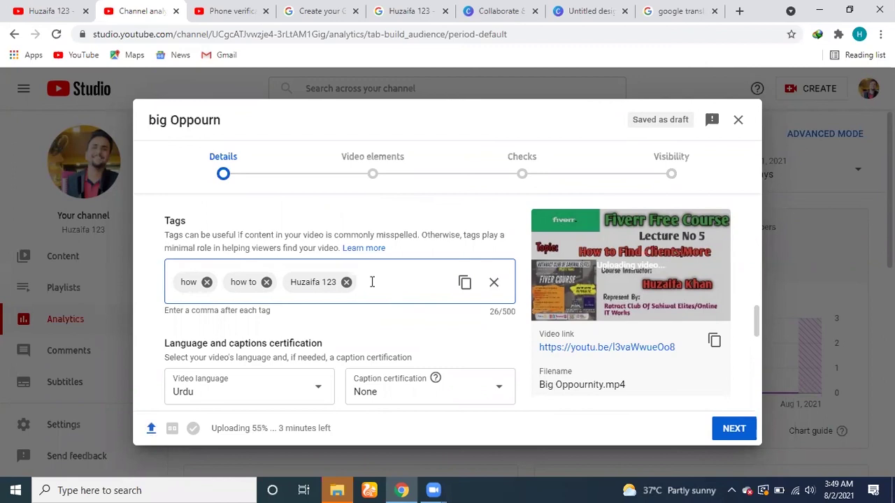
text(Fi)
text(r)
key(Return)
text(how to amke)
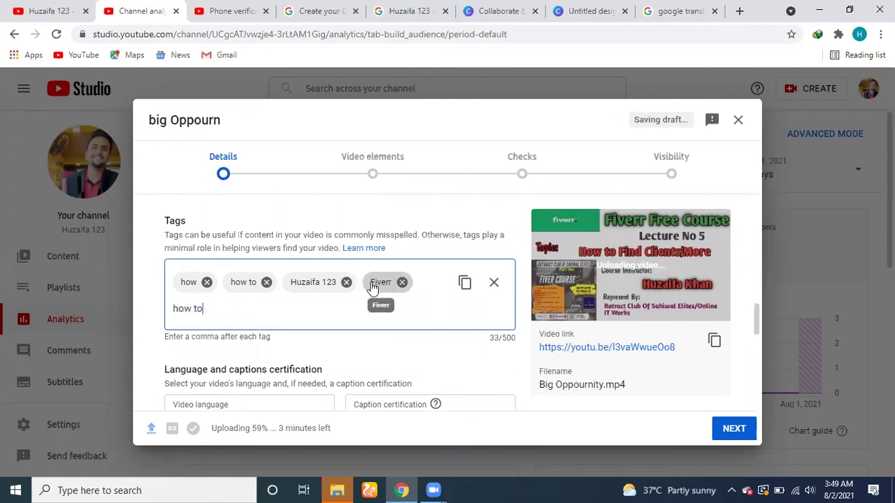
key(BackSpace)
key(BackSpace)
key(BackSpace)
key(BackSpace)
text(make )
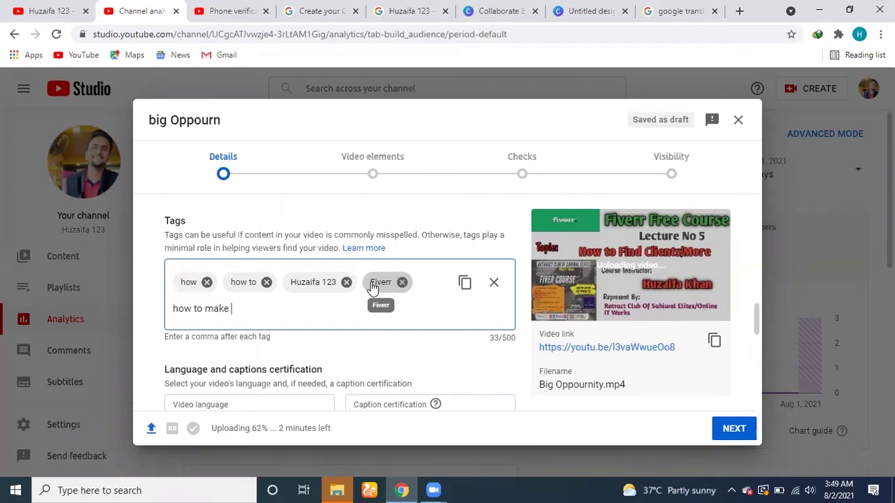
text(a gig)
key(Return)
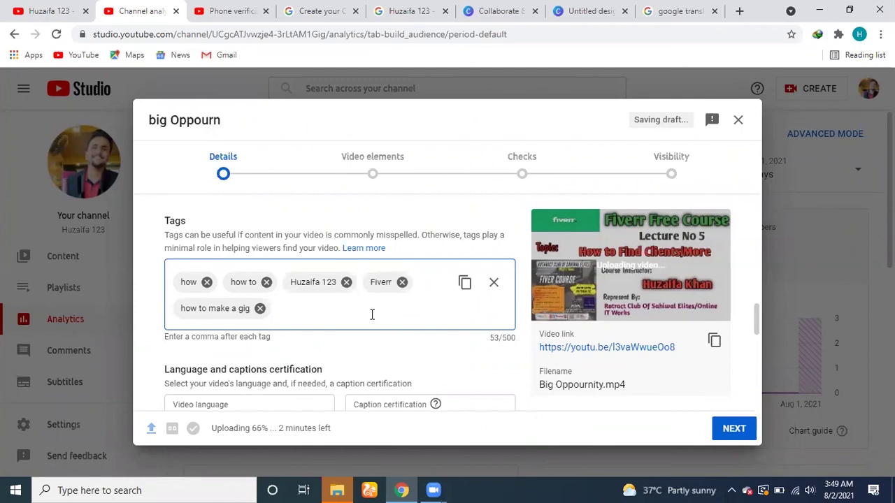
text(free )
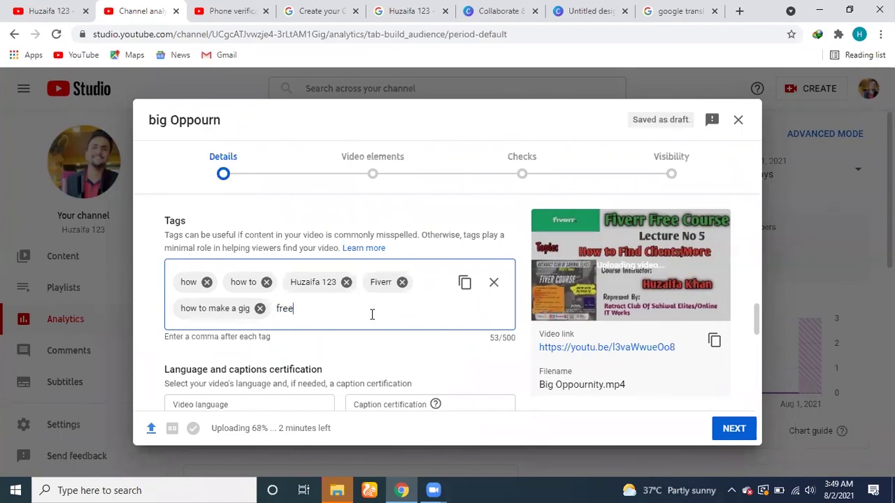
text(course)
key(Return)
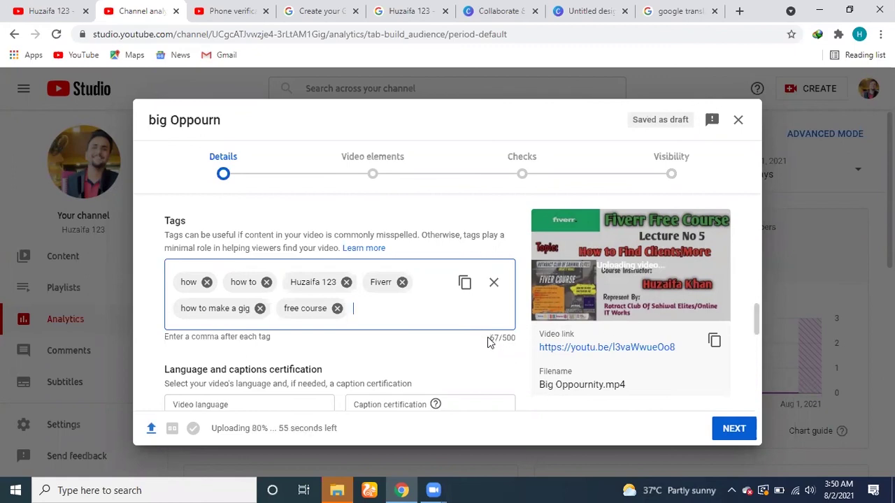
Step: Clear a stray text selection and scroll to the end of the Details page
drag(489, 337, 502, 365)
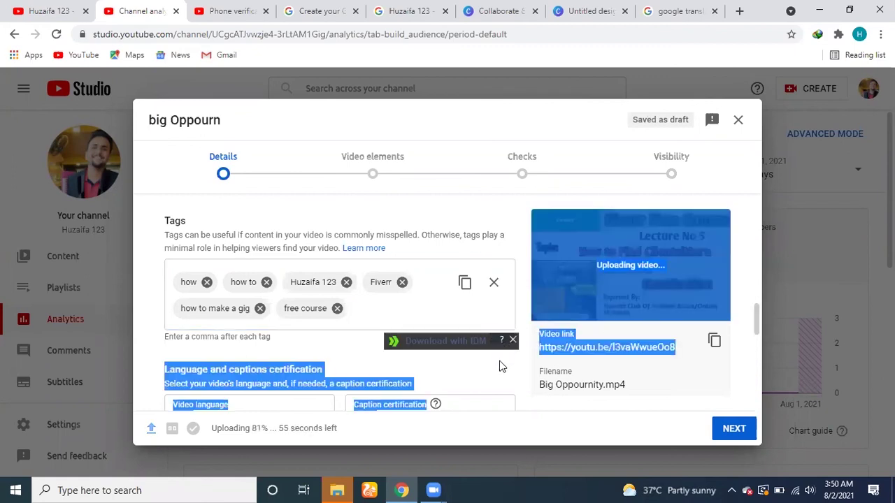
click(502, 365)
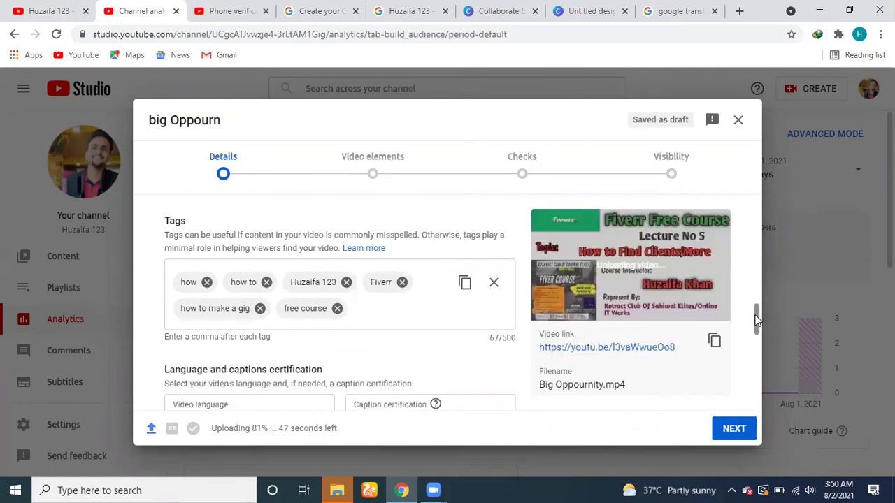
drag(755, 323, 754, 339)
scroll(754, 339, down, 2)
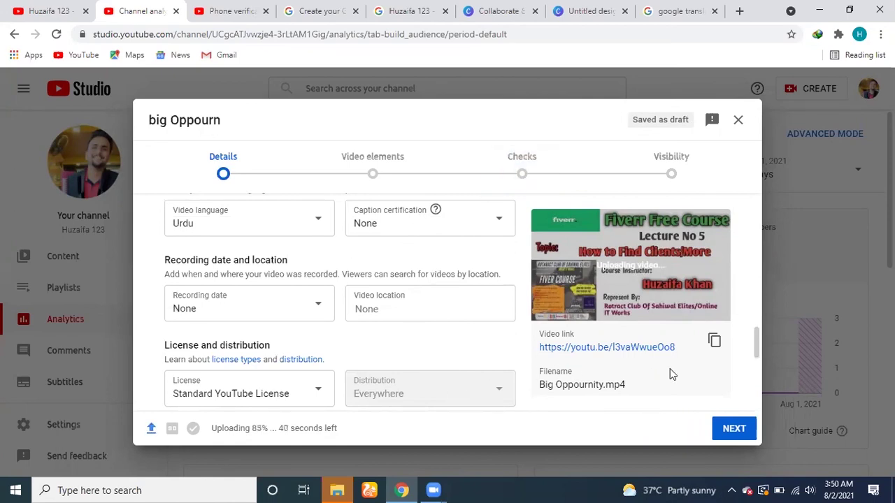
drag(757, 338, 760, 387)
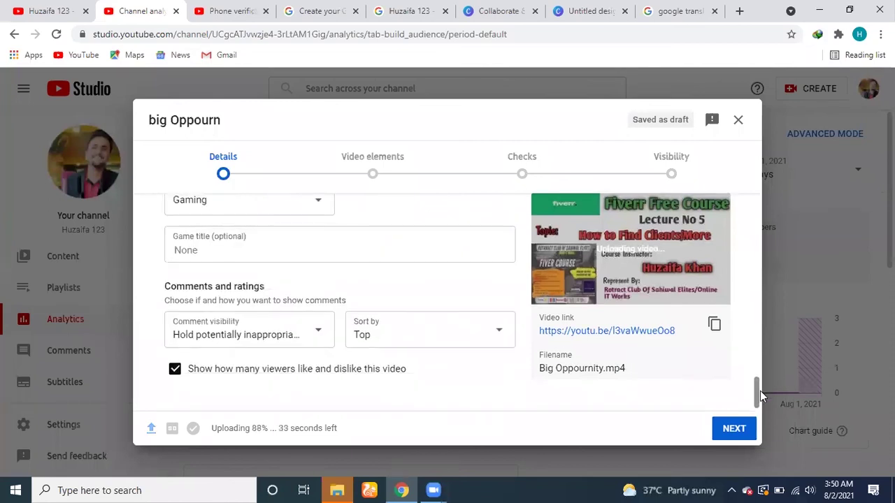
Step: Proceed to Video elements and open the Add an end screen editor
click(734, 430)
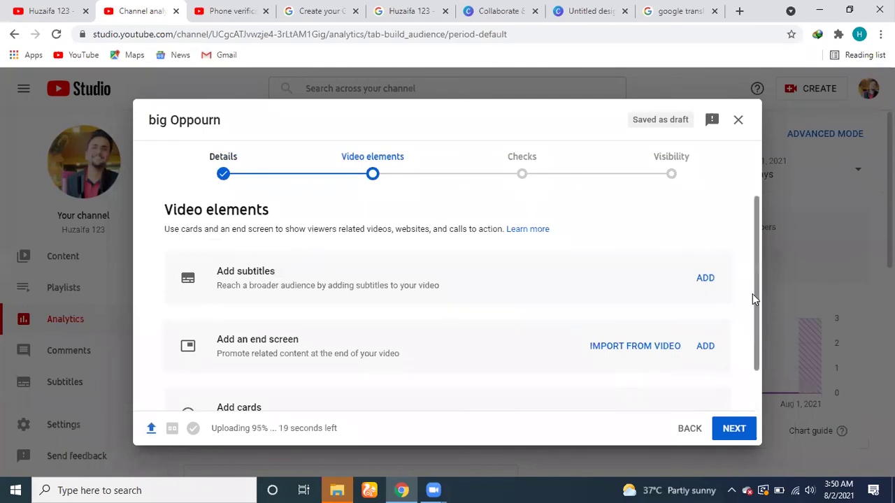
drag(760, 301, 762, 390)
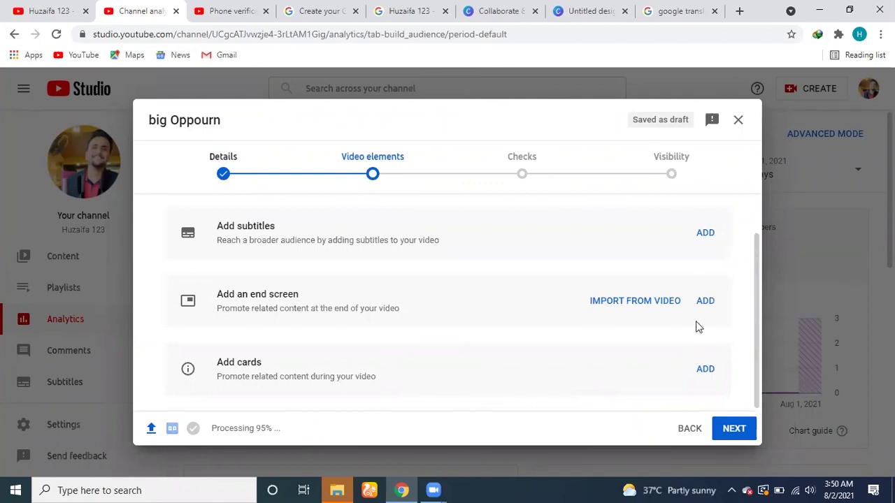
click(705, 303)
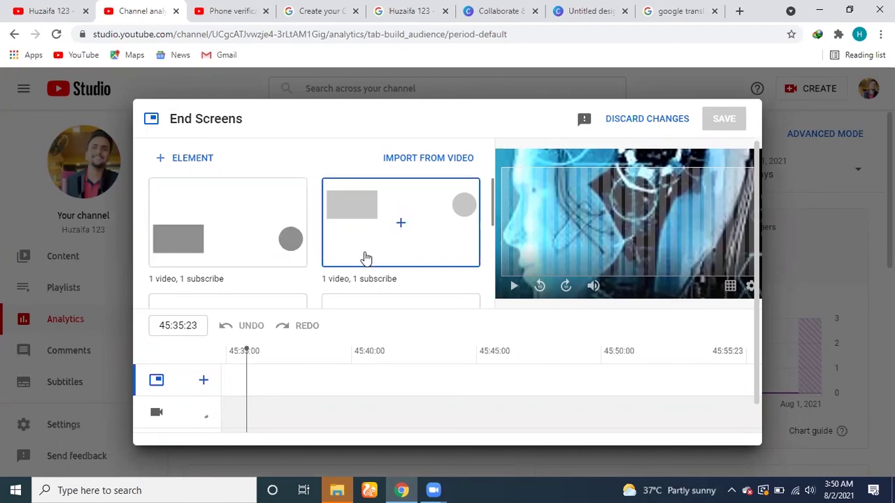
Step: Apply the one video, one subscribe template with a Best for viewer video and save the end screen
click(280, 255)
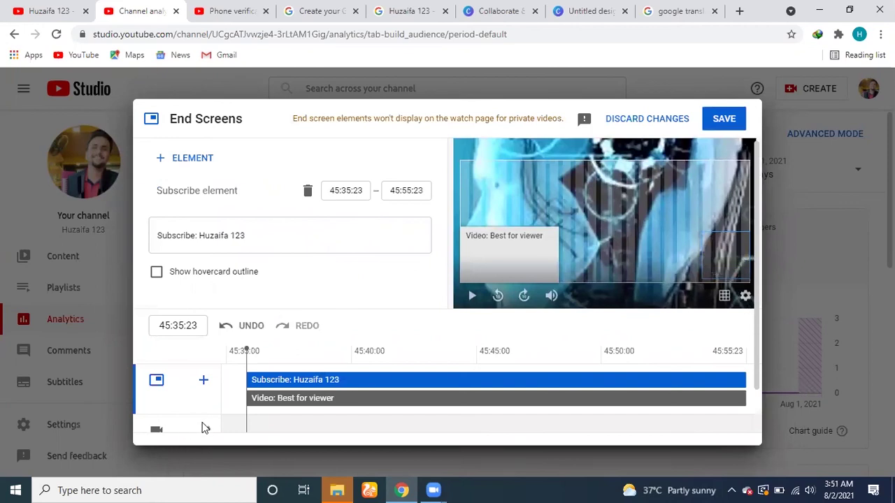
click(502, 263)
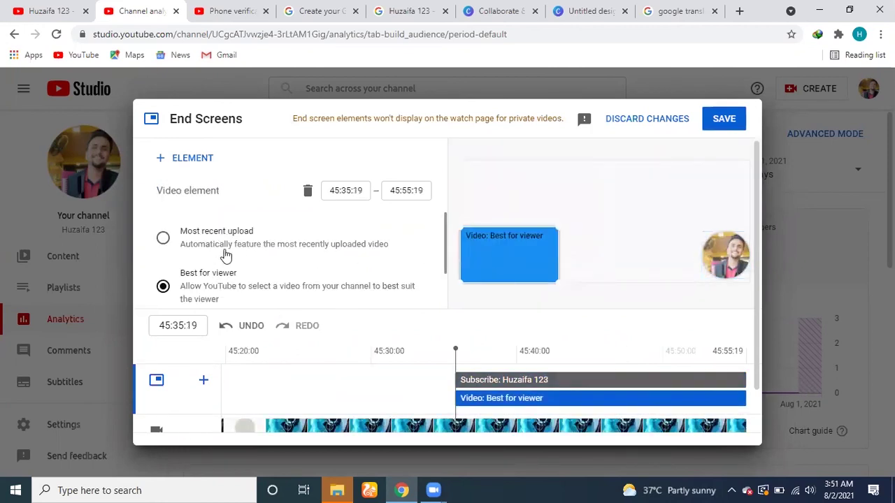
mouse_move(443, 237)
mouse_down()
mouse_move(446, 280)
mouse_move(436, 225)
mouse_up()
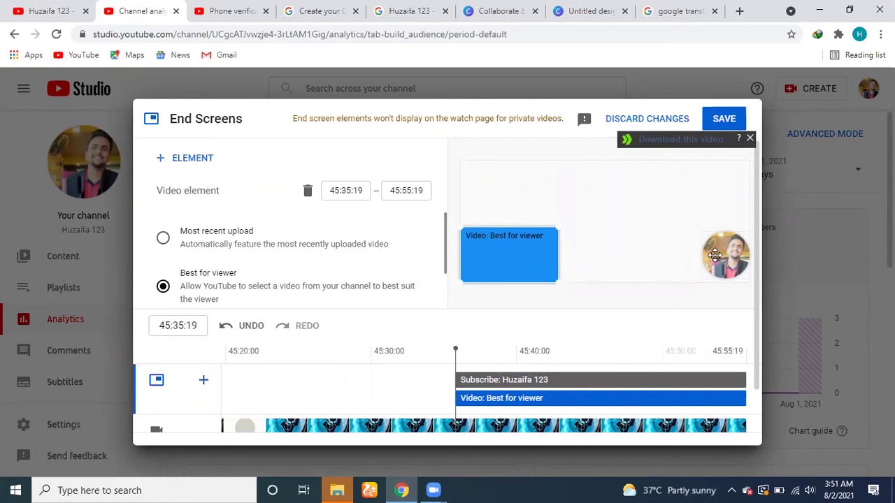
click(715, 254)
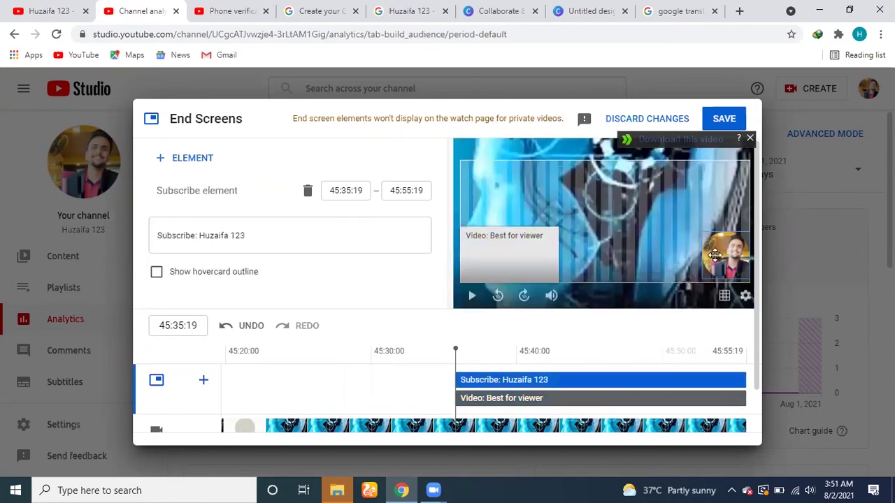
right_click(622, 199)
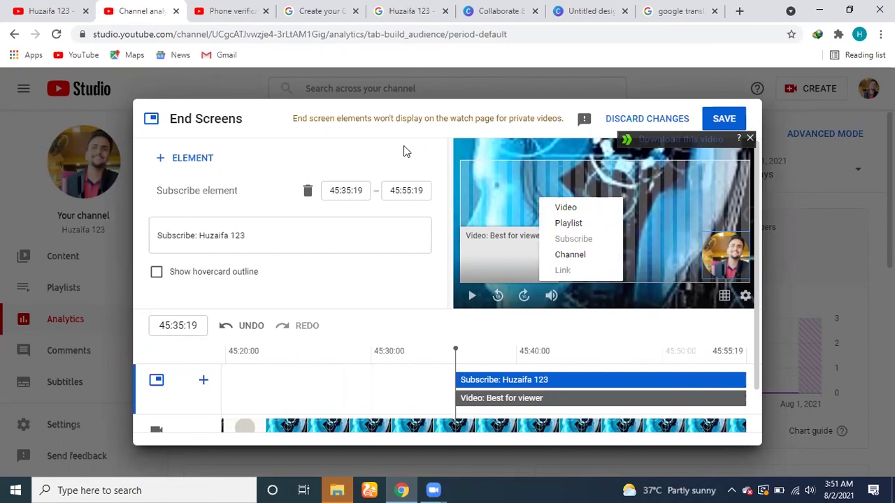
click(442, 191)
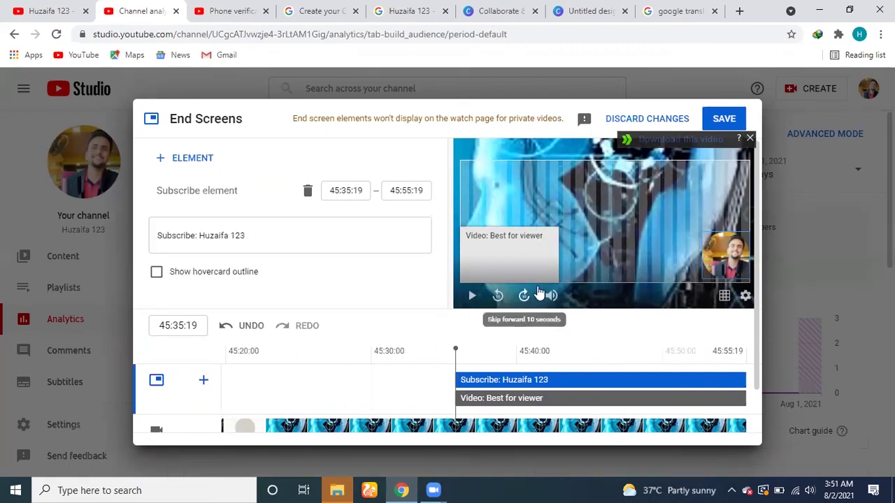
click(730, 116)
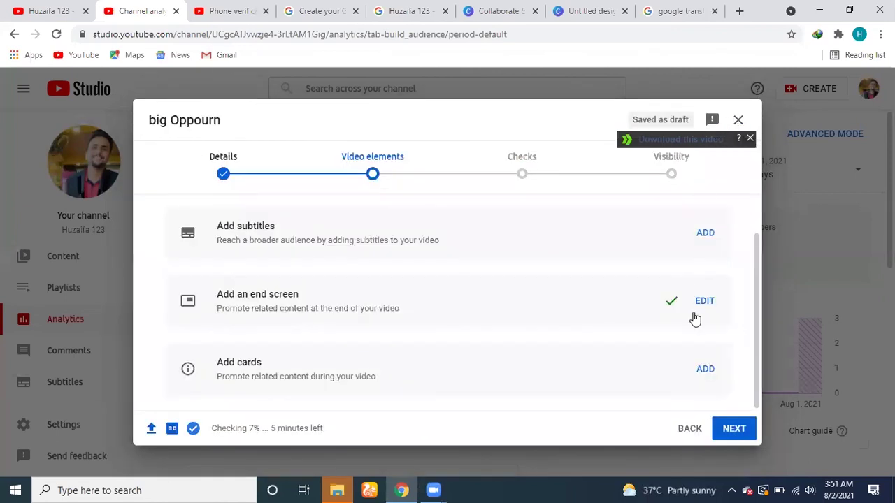
click(704, 370)
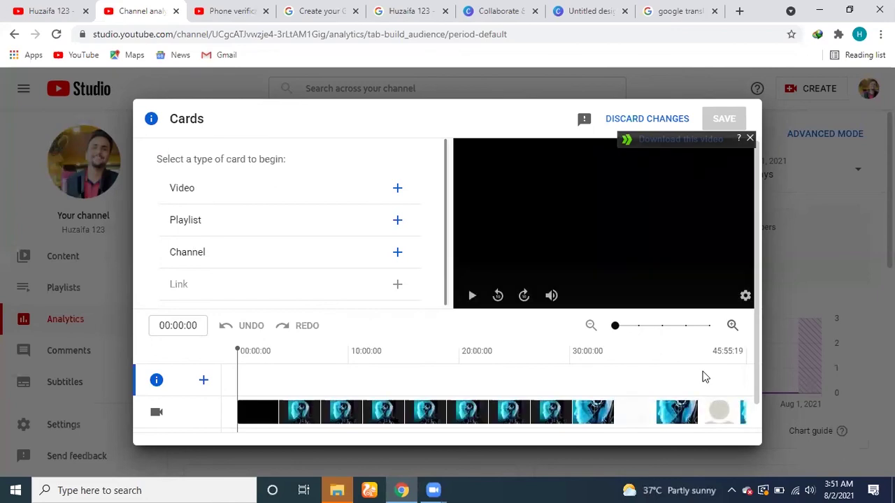
click(399, 190)
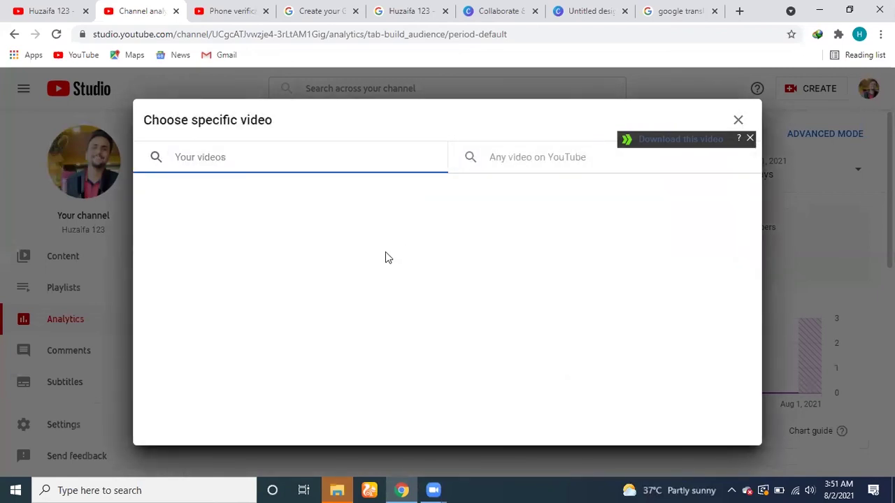
click(738, 121)
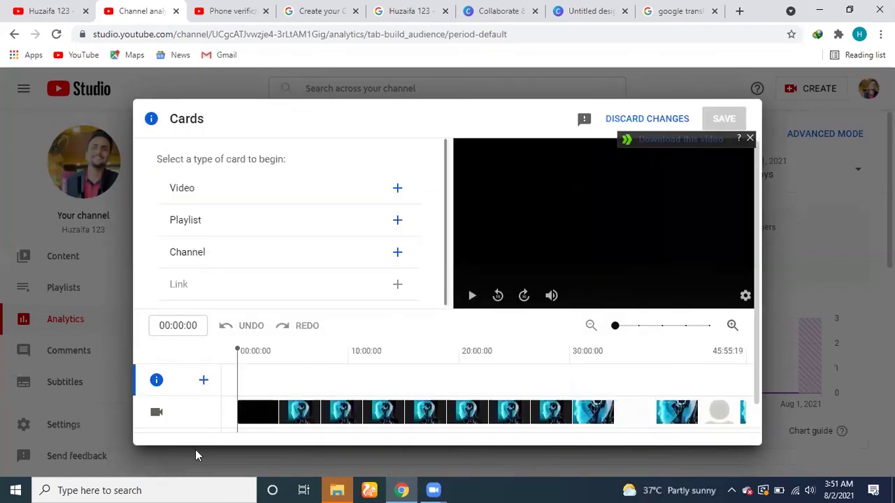
click(622, 122)
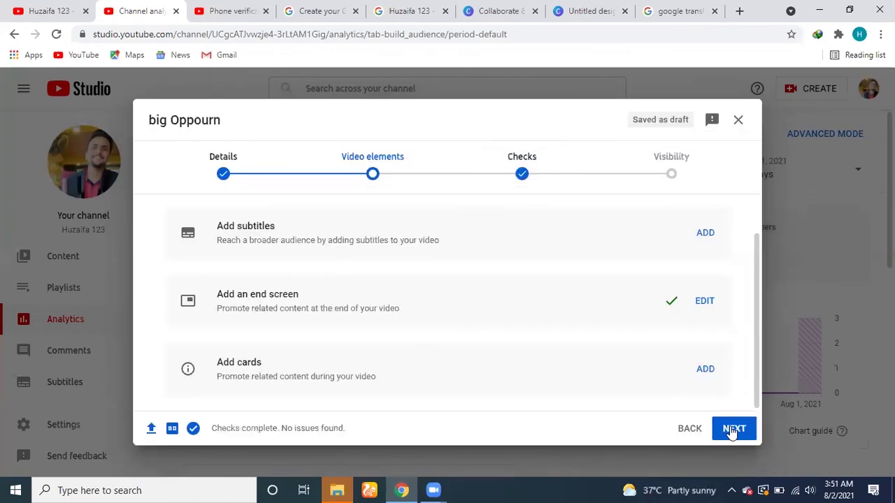
Step: Advance past the copyright Checks to Visibility, then return to the Checks step
click(732, 430)
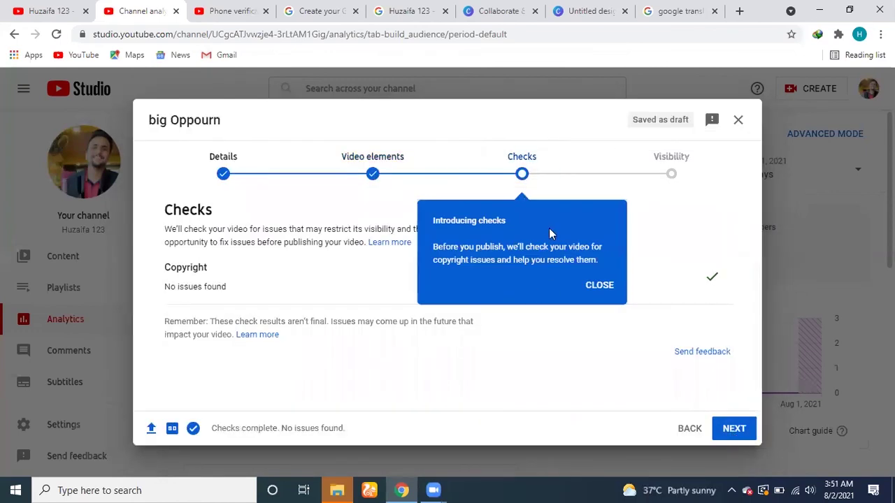
click(599, 288)
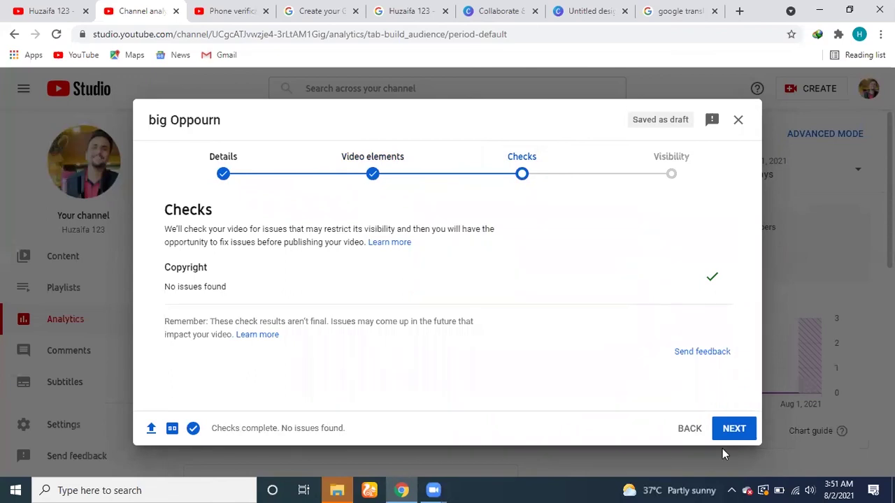
click(732, 428)
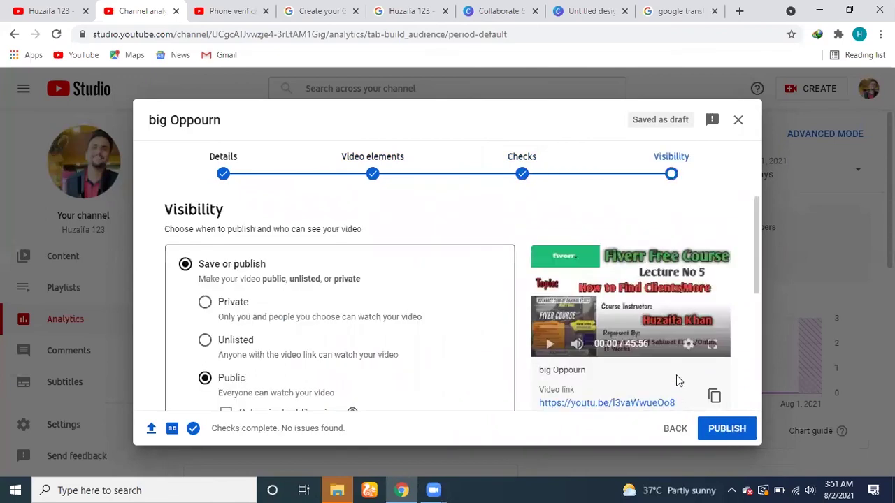
click(521, 173)
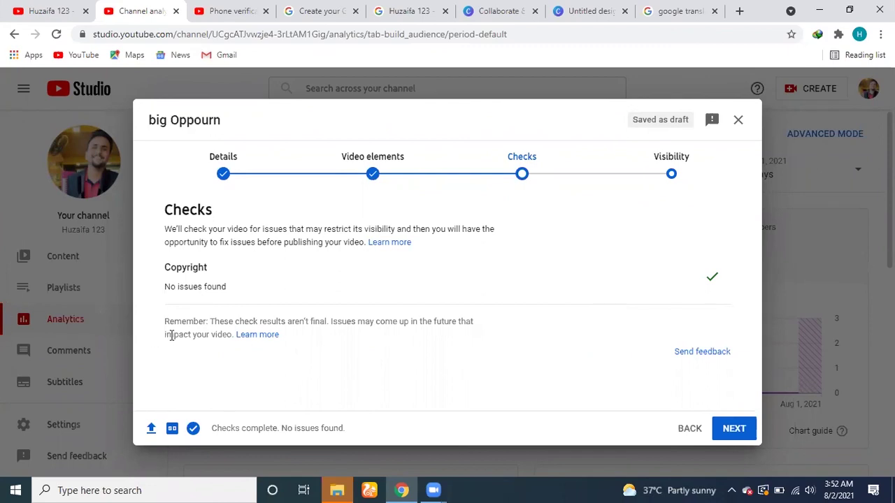
Step: Move on to Visibility with Public selected and publish big Oppourn
drag(210, 286, 273, 293)
click(134, 286)
click(273, 293)
click(745, 427)
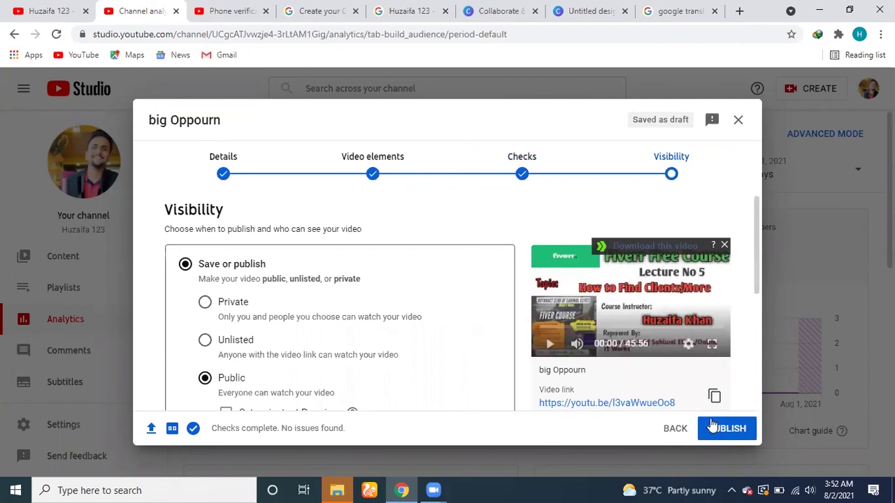
click(725, 433)
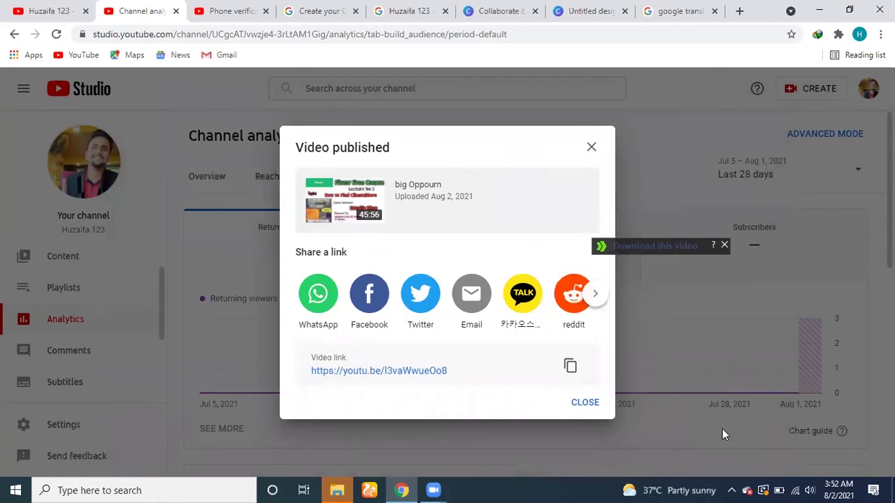
Step: Try the LinkedIn share option, copy the video's link, and close the Video published dialog
click(594, 294)
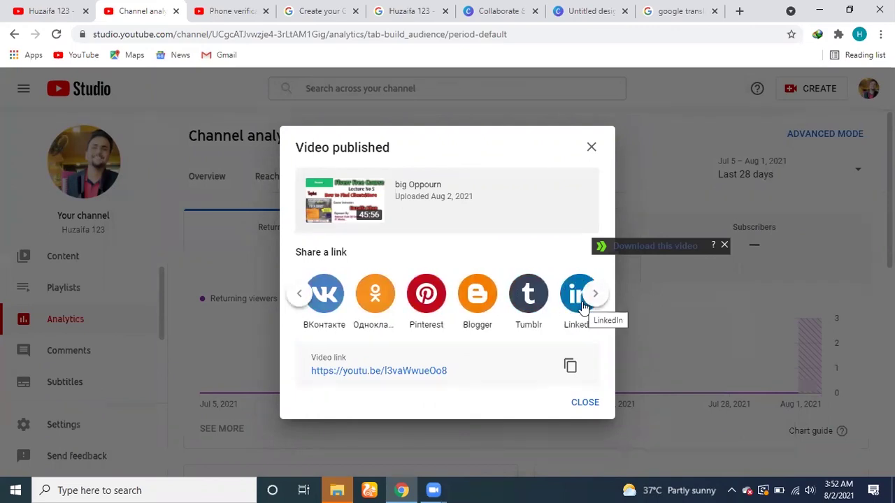
click(579, 305)
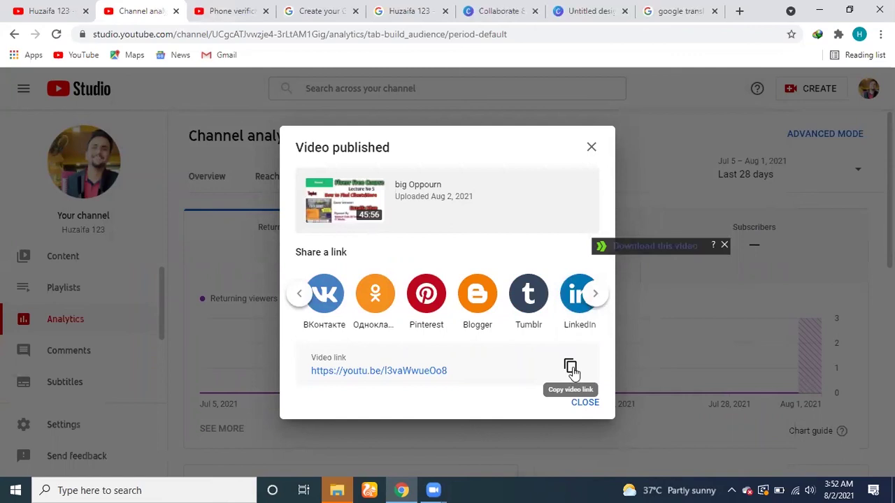
click(572, 369)
click(580, 402)
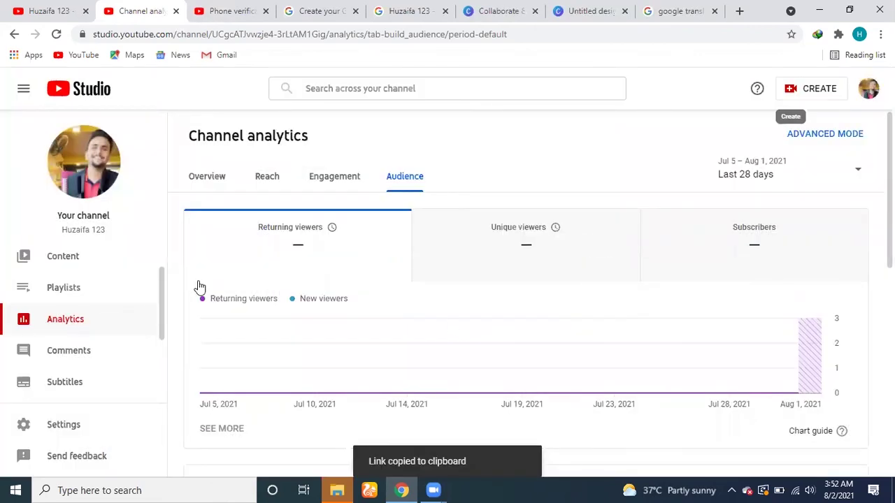
drag(46, 258, 49, 256)
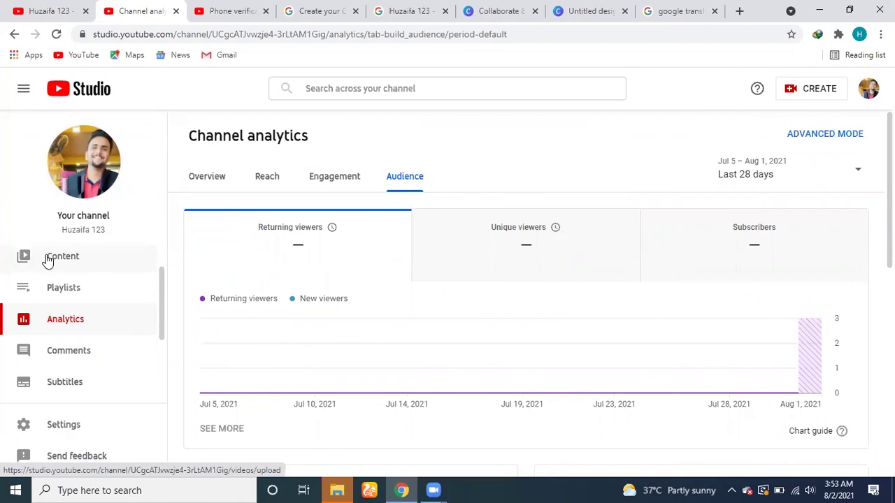
Step: From the Channel content list, open big Oppourn on its YouTube watch page
click(51, 257)
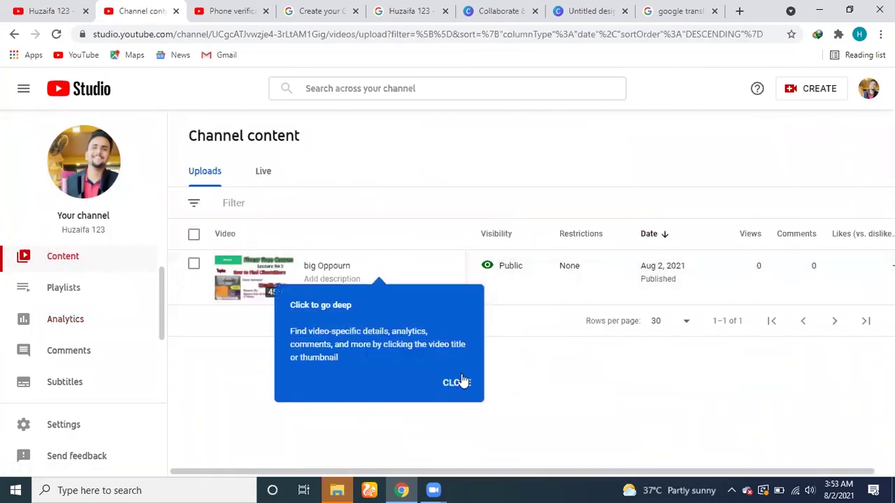
click(460, 382)
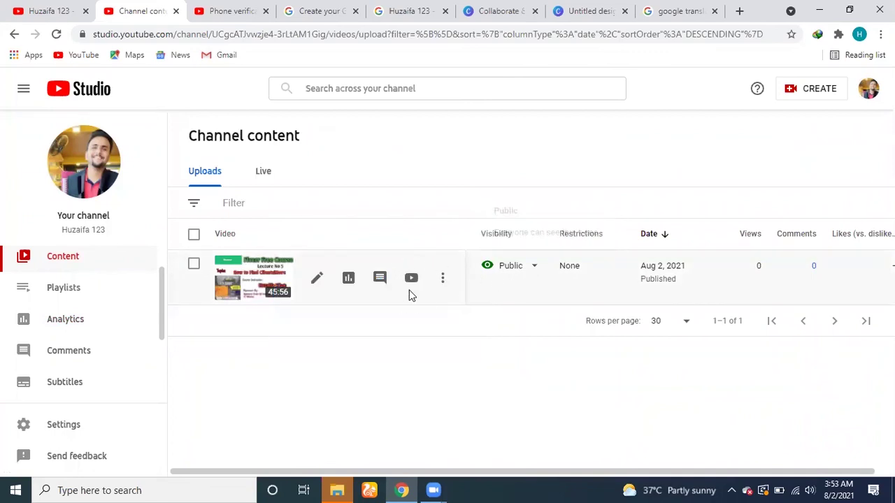
click(412, 279)
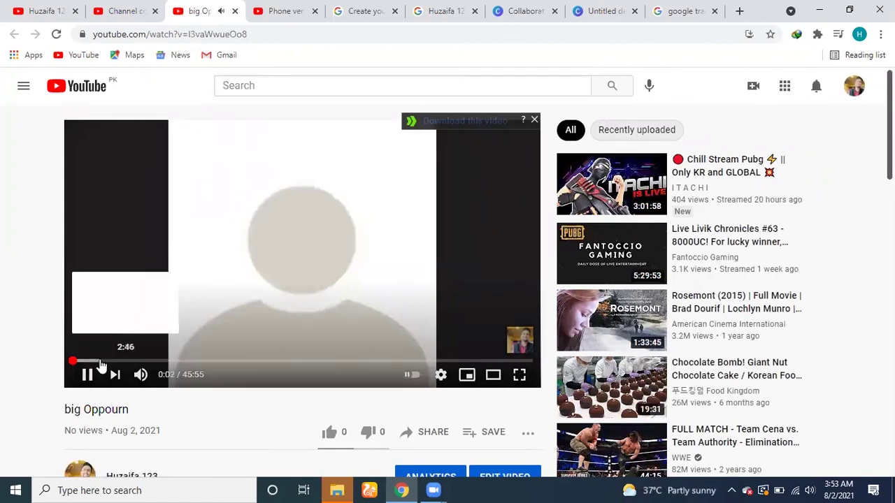
Step: Seek big Oppourn to about 2:48, pause it, and close the watch tab
click(100, 362)
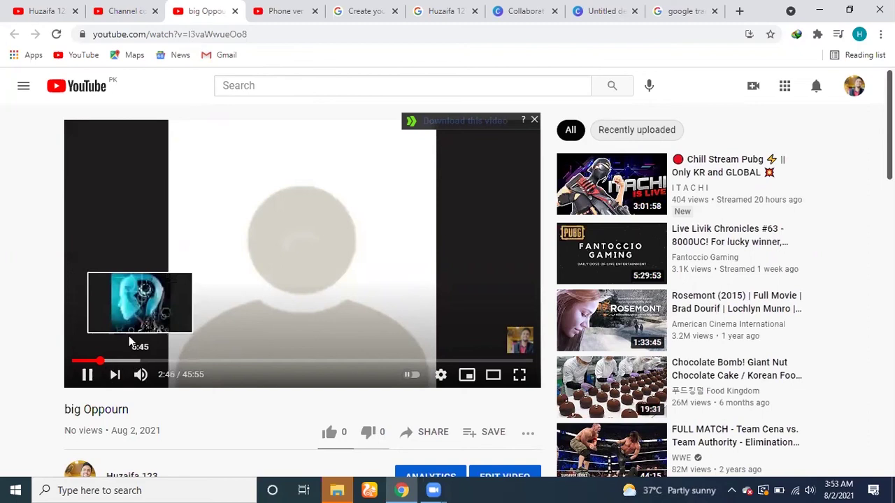
click(89, 375)
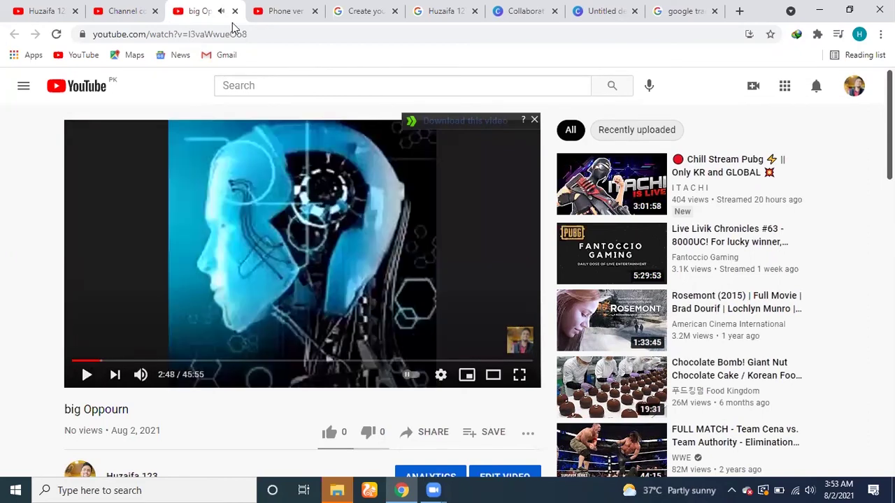
click(235, 11)
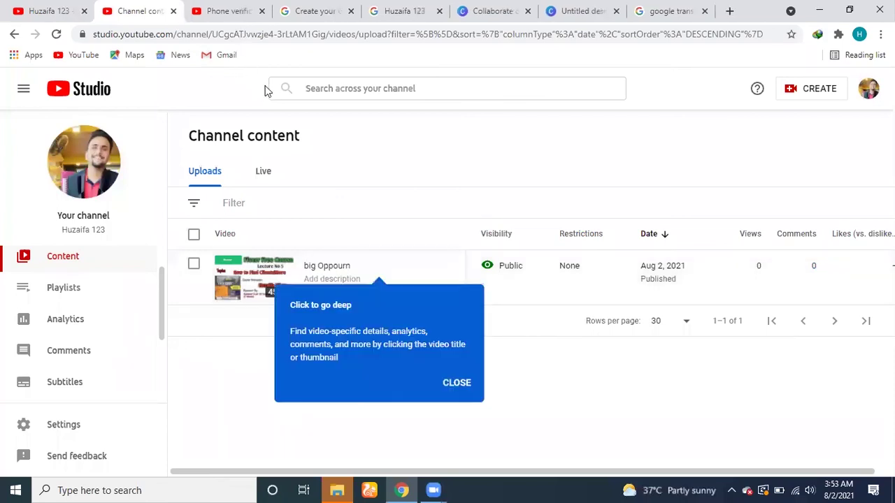